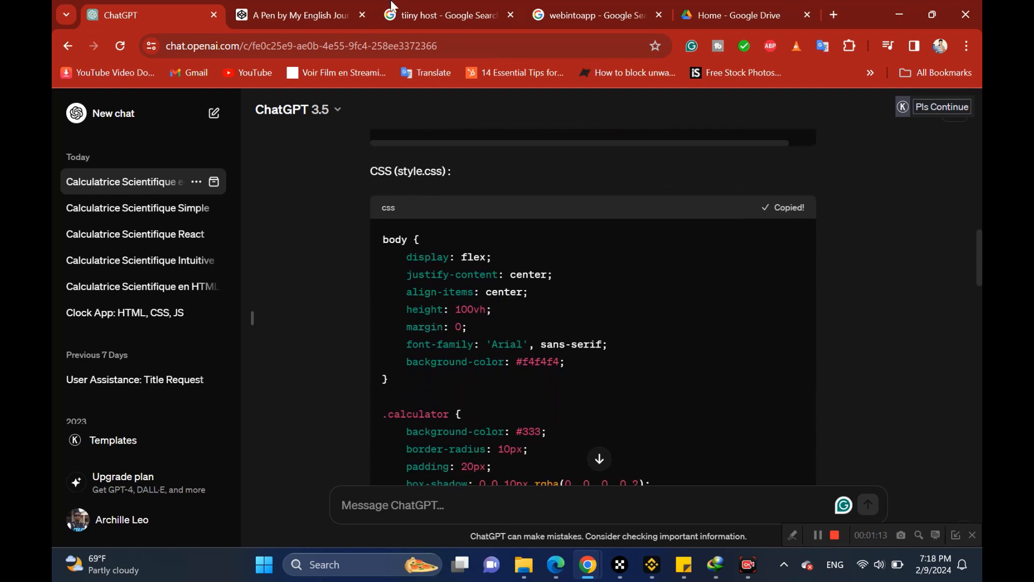
Switch to the CodePen pen and paste the copied style.css code into its CSS editor
click(275, 21)
click(461, 229)
key(ctrl+v)
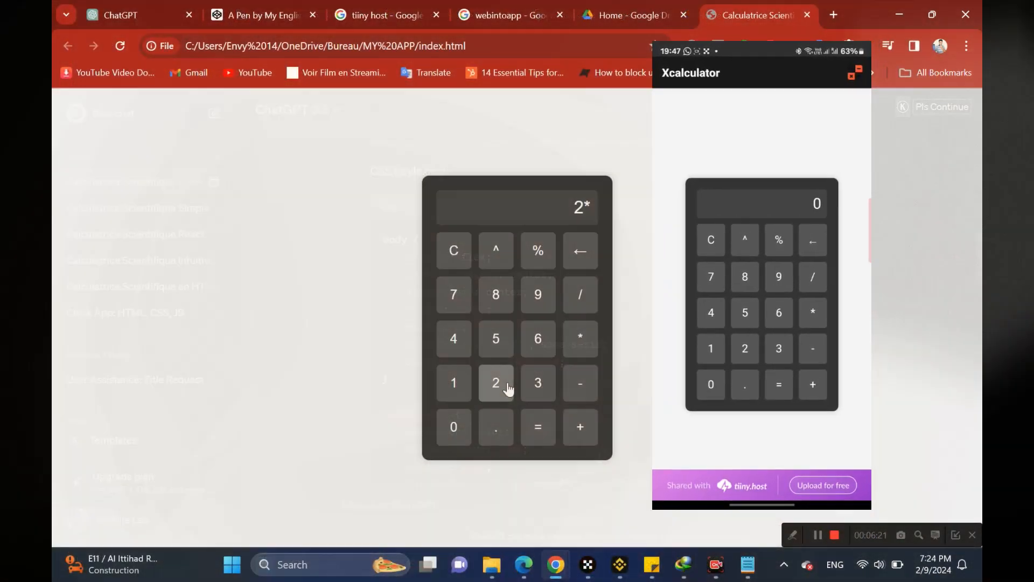
Test the calculator page by completing 2*2, calculating it and using the delete-last-symbol key
click(508, 387)
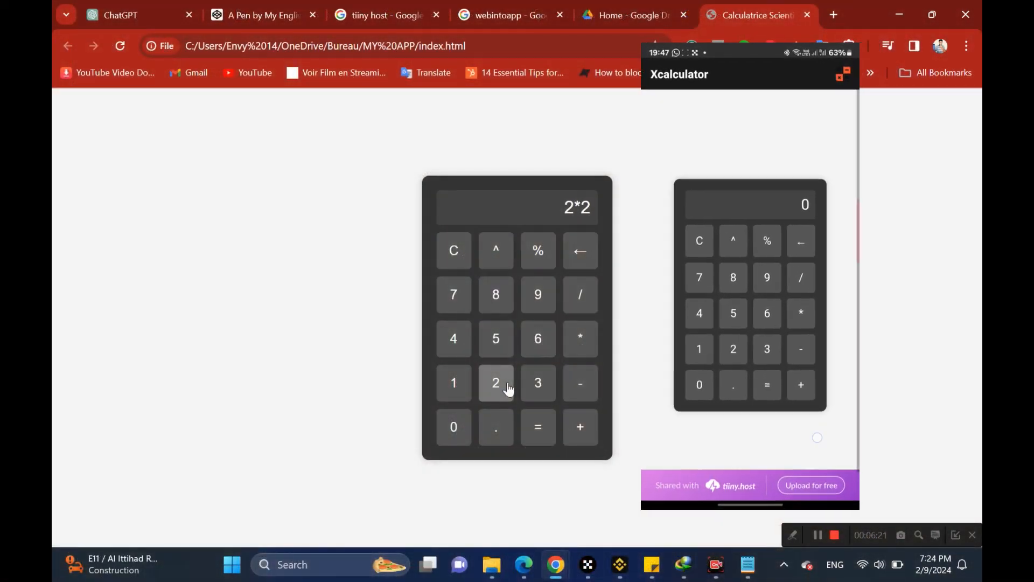
click(531, 417)
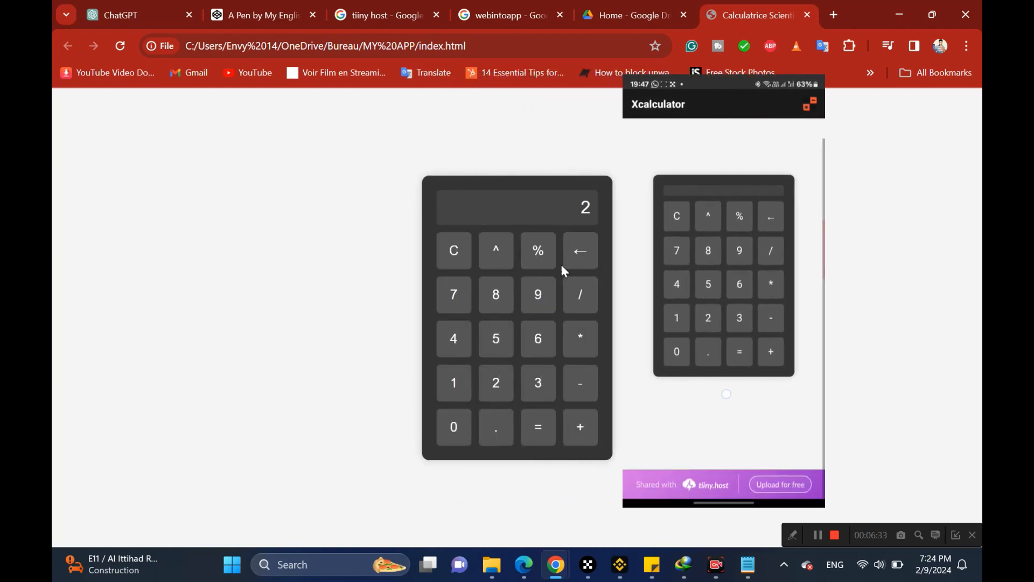
click(578, 253)
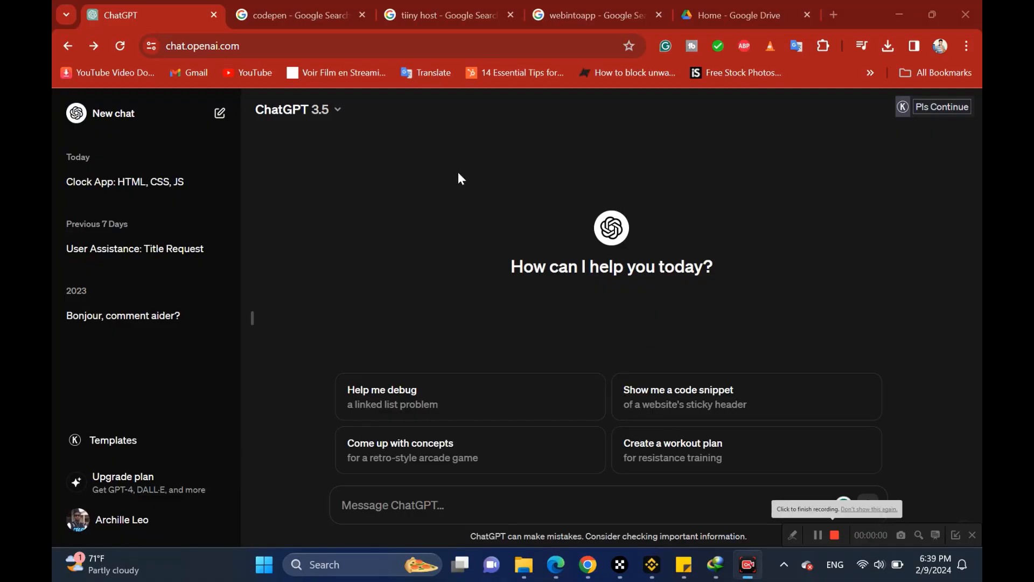
Ask ChatGPT in French for the code of a scientific calculator with intuitive keys and complex calculations, in HTML, CSS and Javascript
click(409, 500)
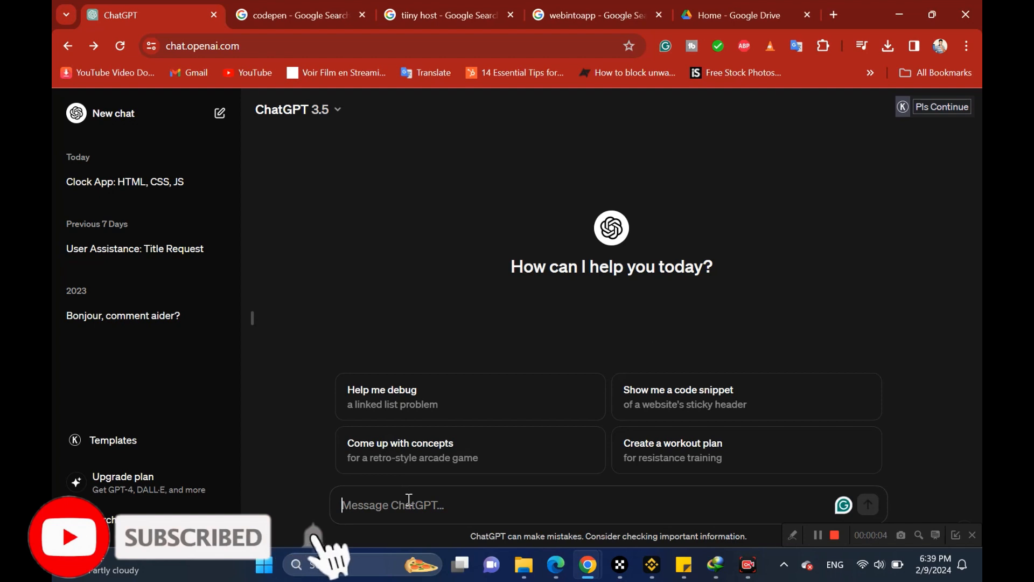
text(ecris)
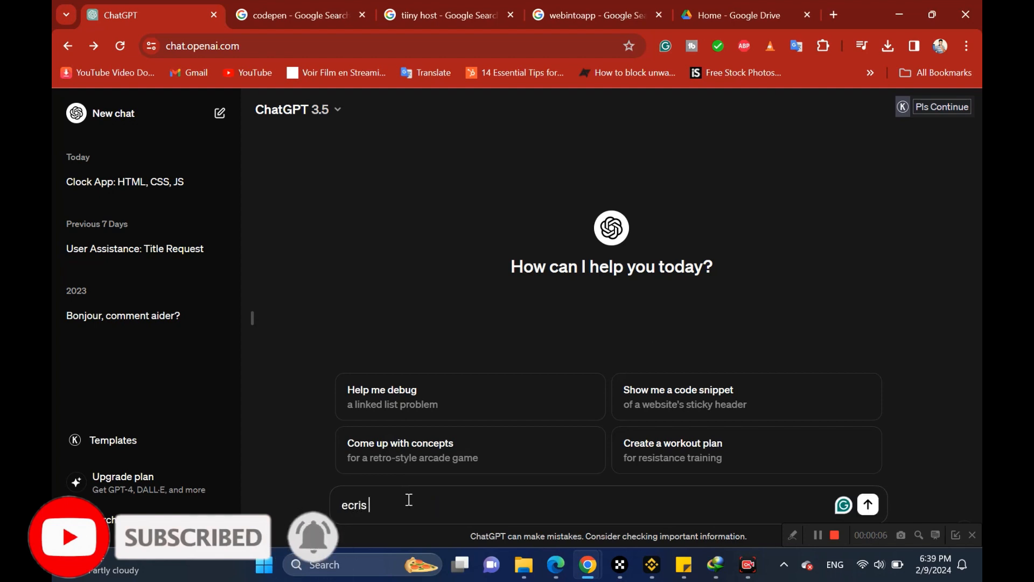
text( le code pour une calculatrice scientifique, style avec des touches intuitives e)
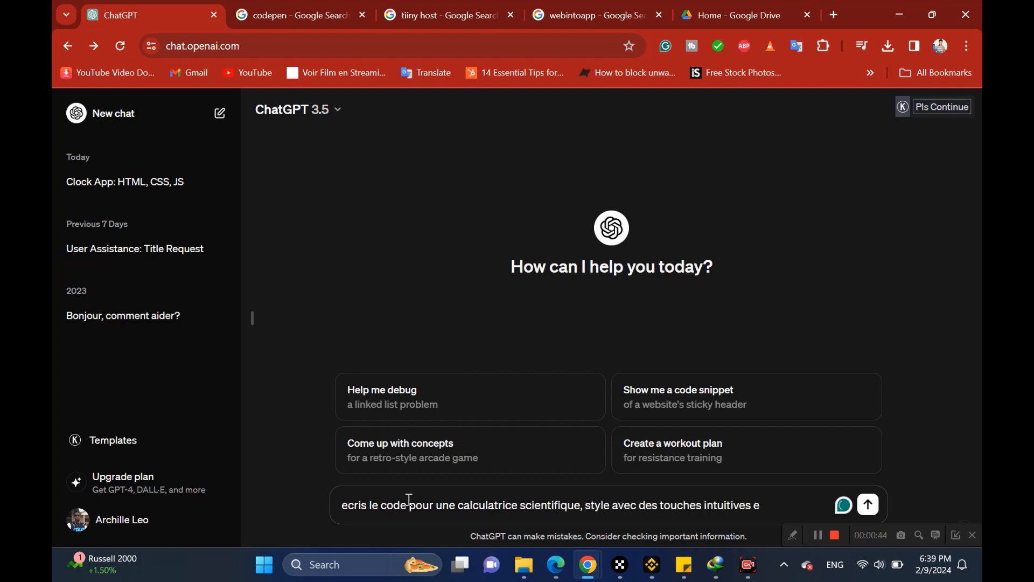
text(t capabled'effectuer des operations de calcults comple)
text(xe, coder en HTML, CSS et Javascript)
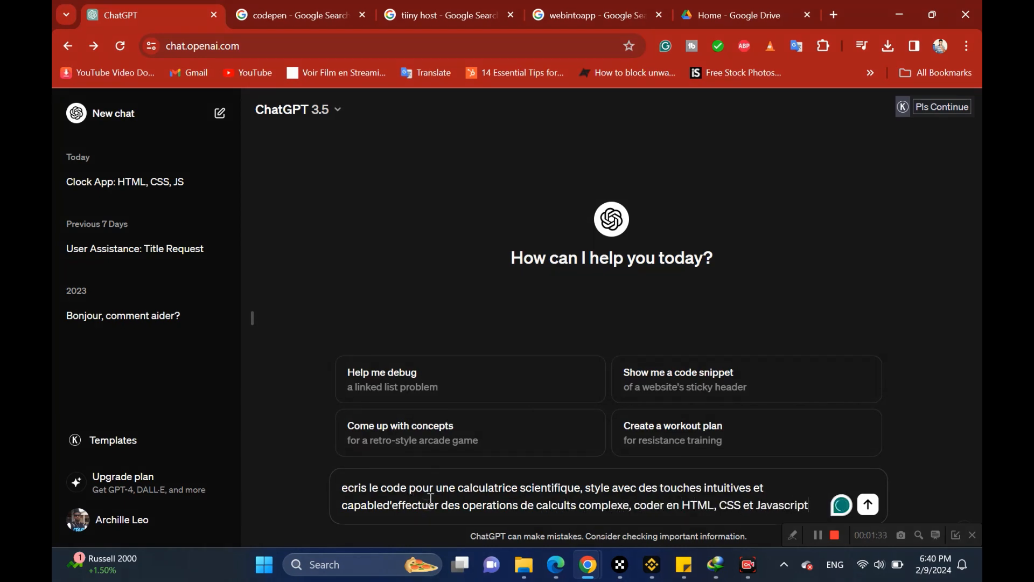
key(Return)
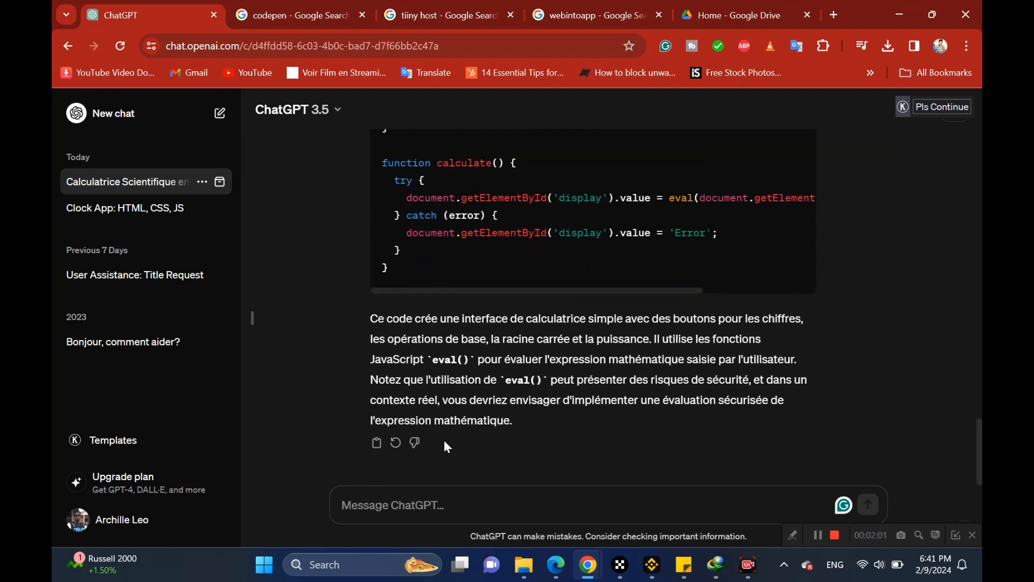
Go to CodePen and create a new blank pen for the generated calculator code
drag(977, 457, 977, 415)
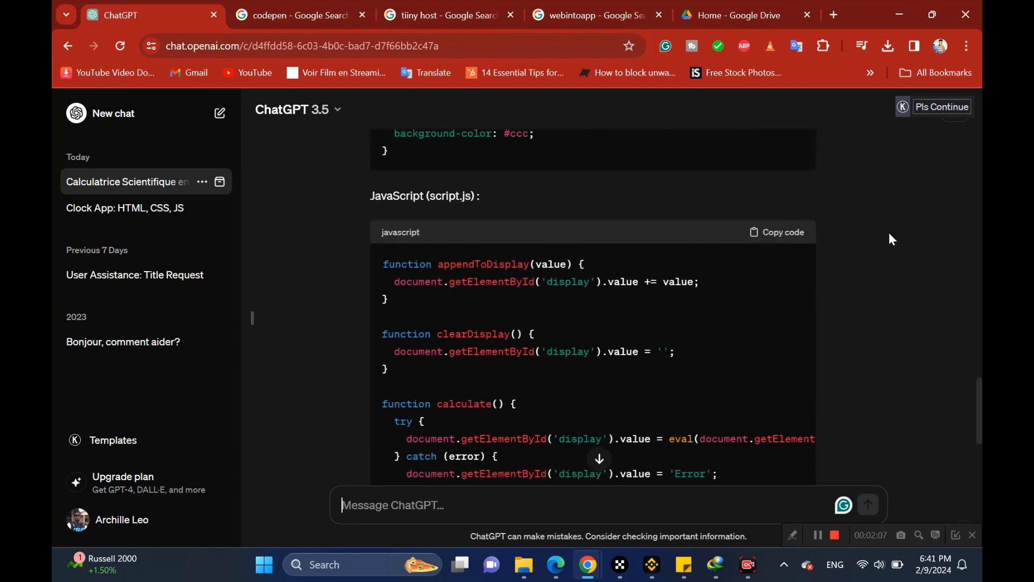
drag(980, 407, 980, 137)
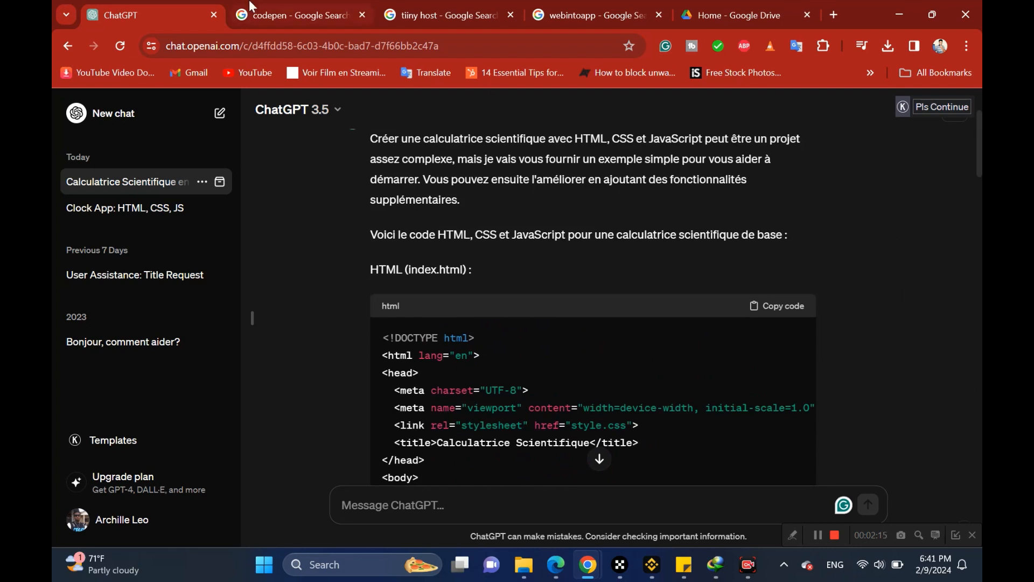
click(297, 17)
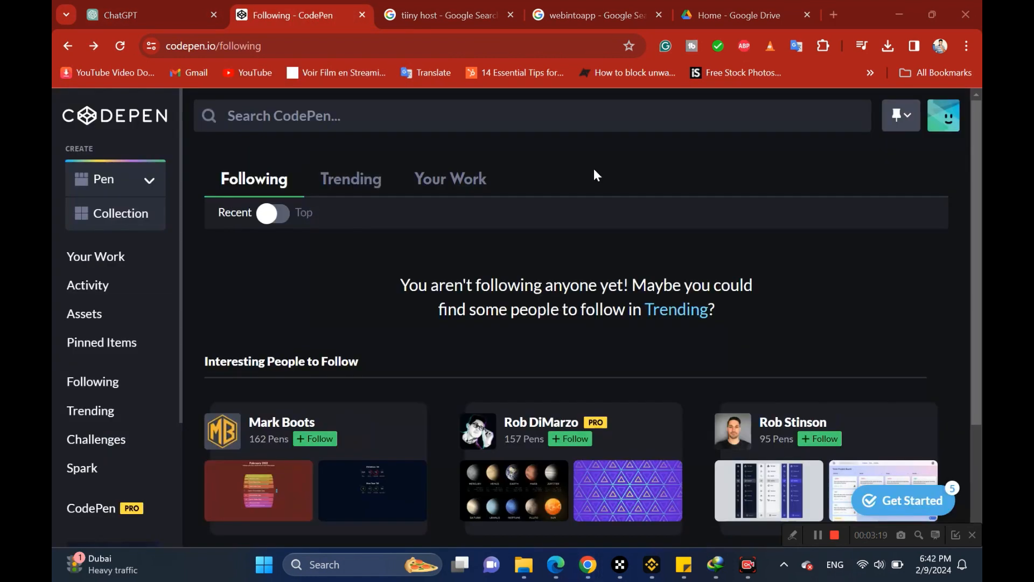
click(149, 183)
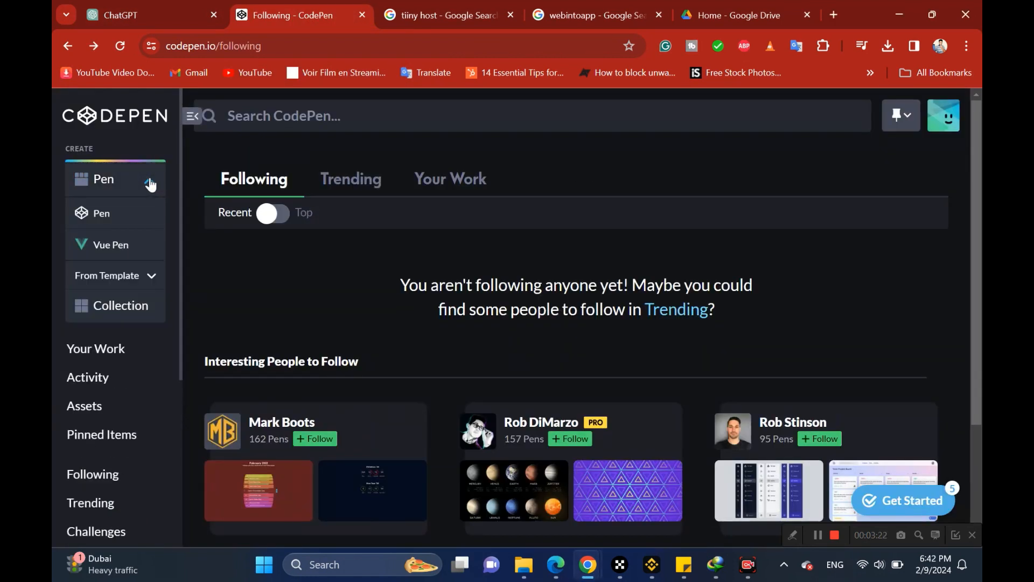
click(107, 214)
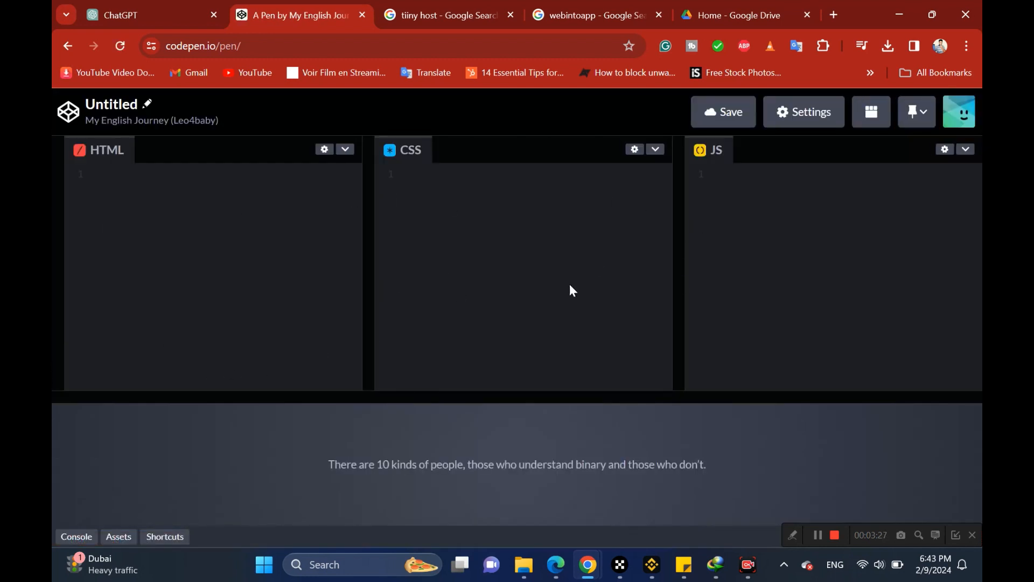
Copy the index.html code from the ChatGPT answer and paste it into the pen's HTML editor
click(131, 10)
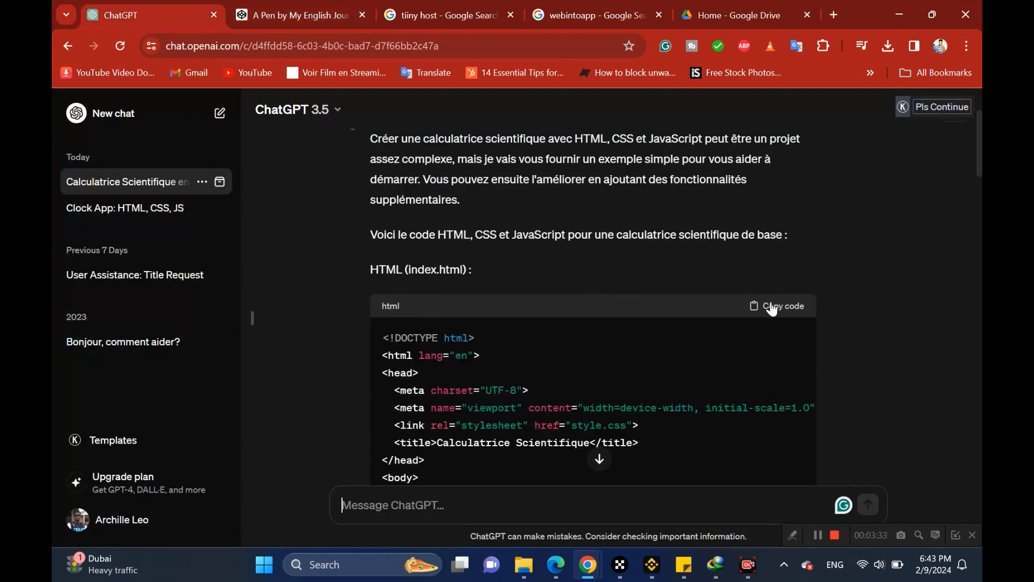
click(286, 17)
key(ctrl+v)
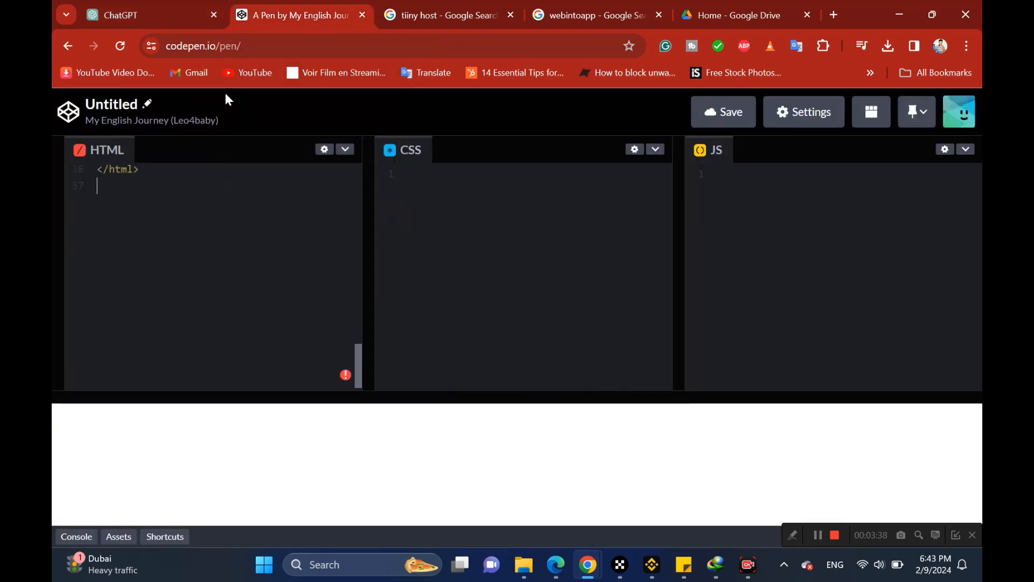
Copy the style.css code from the ChatGPT answer and paste it into the pen's CSS editor
click(140, 15)
scroll(923, 294, down, 10)
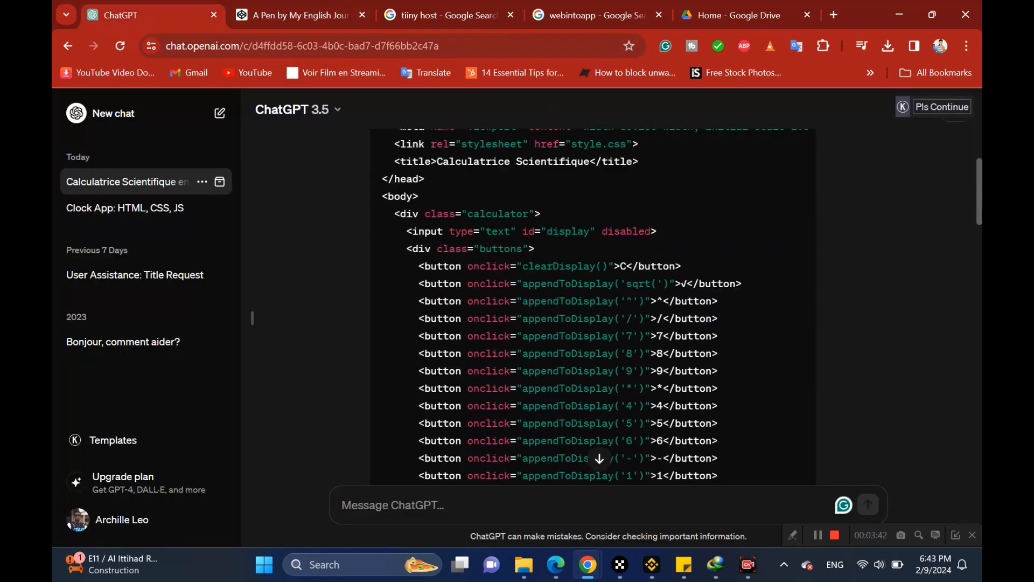
click(759, 318)
click(233, 15)
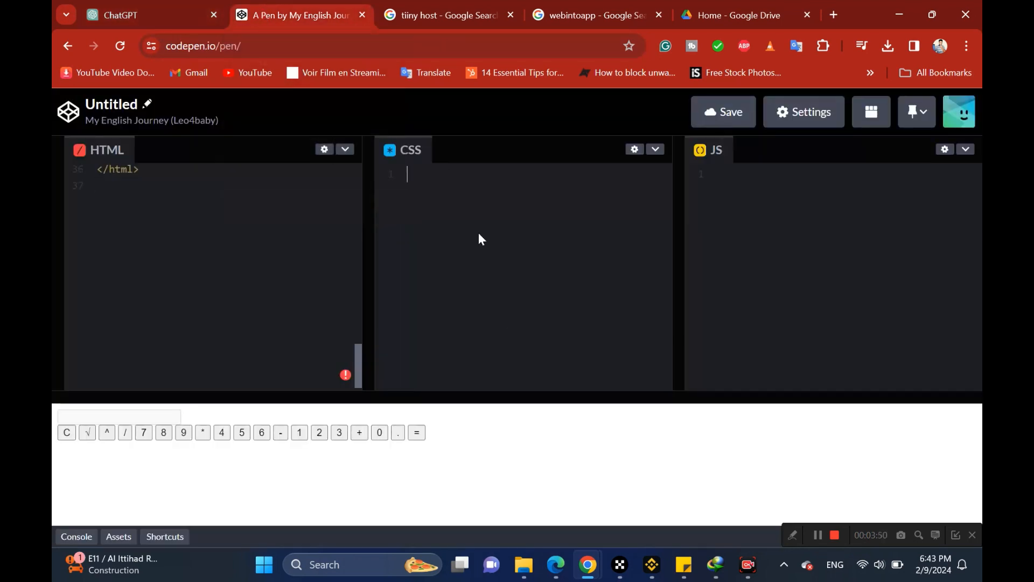
key(ctrl+v)
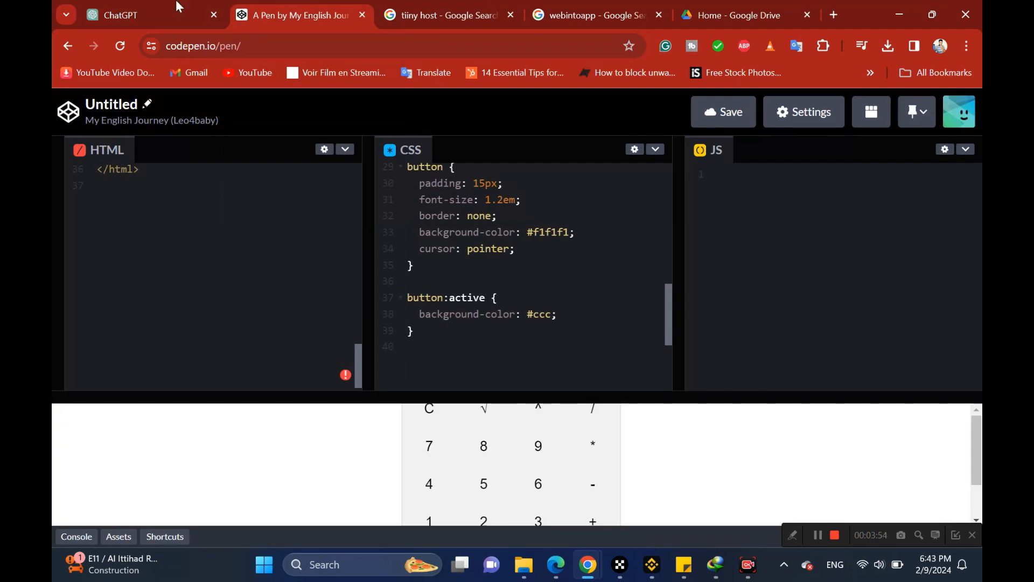
Copy the script.js code from the ChatGPT answer into the pen's JS editor and check the calculator preview
click(136, 18)
scroll(833, 302, down, 15)
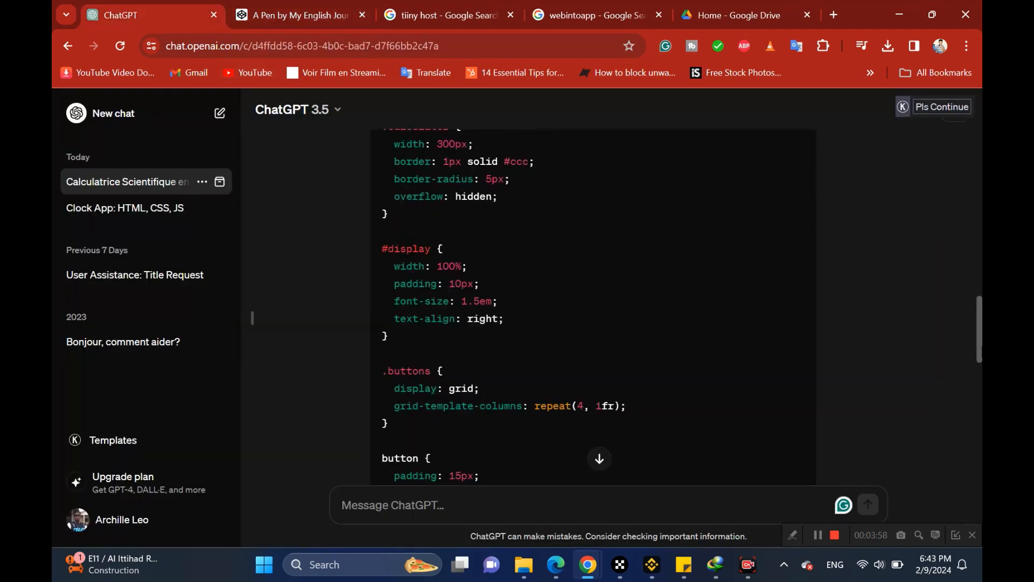
click(776, 236)
click(291, 15)
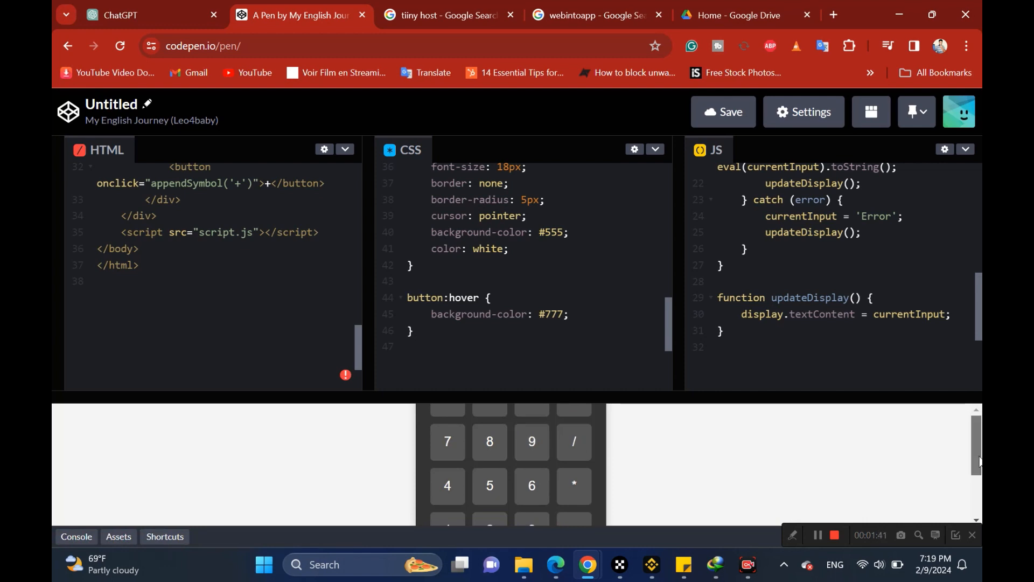
drag(980, 443, 980, 418)
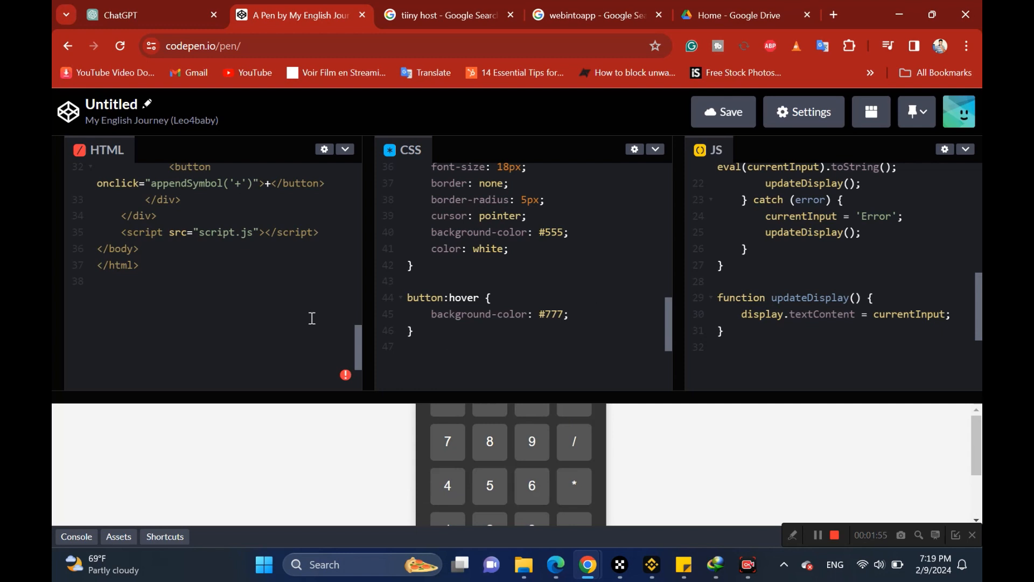
Copy all of the pen's HTML code and create a new text document in the MY APP folder, keeping its default name
key(ctrl+a)
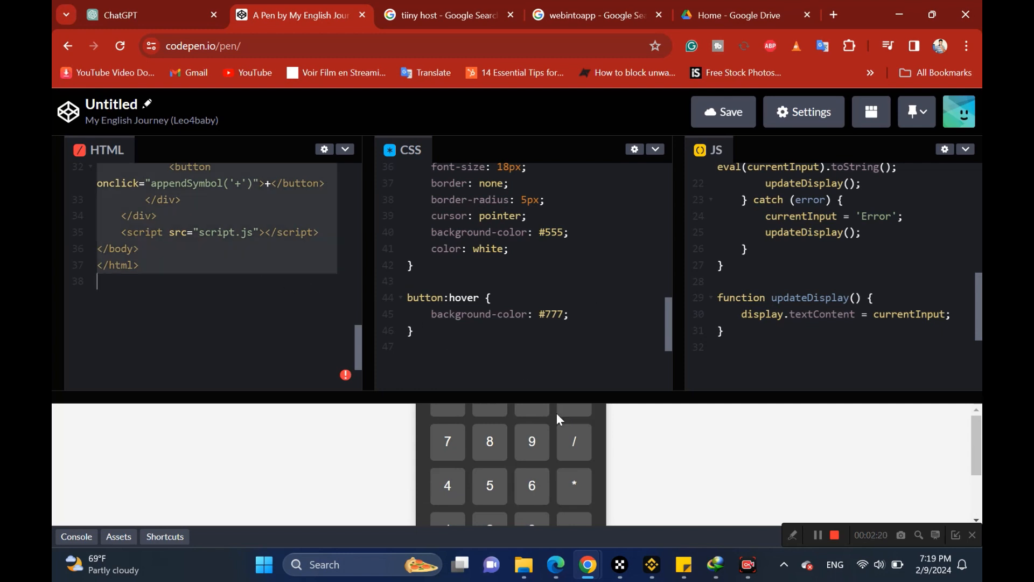
mouse_move(525, 562)
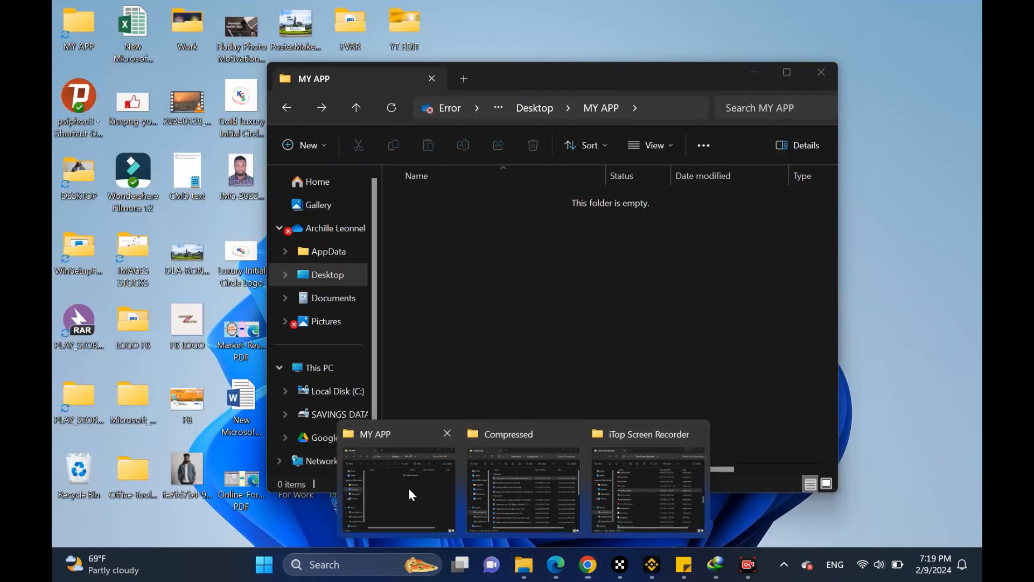
click(408, 488)
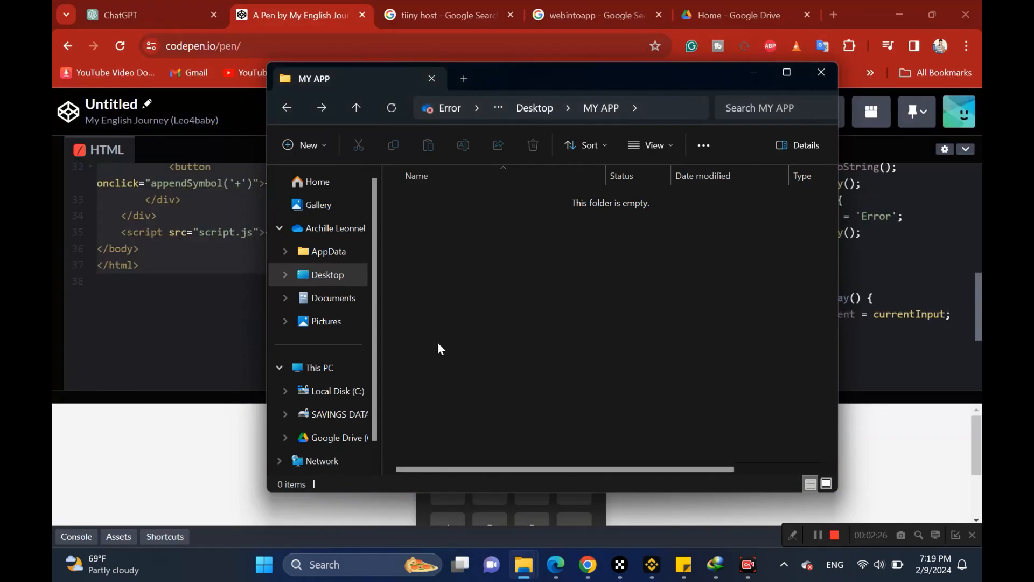
right_click(509, 296)
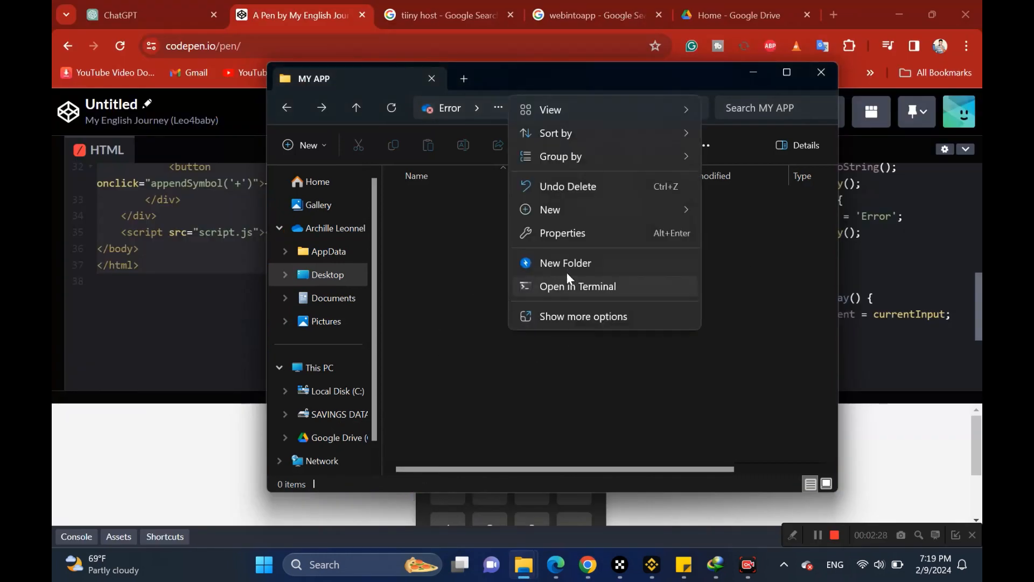
mouse_move(615, 204)
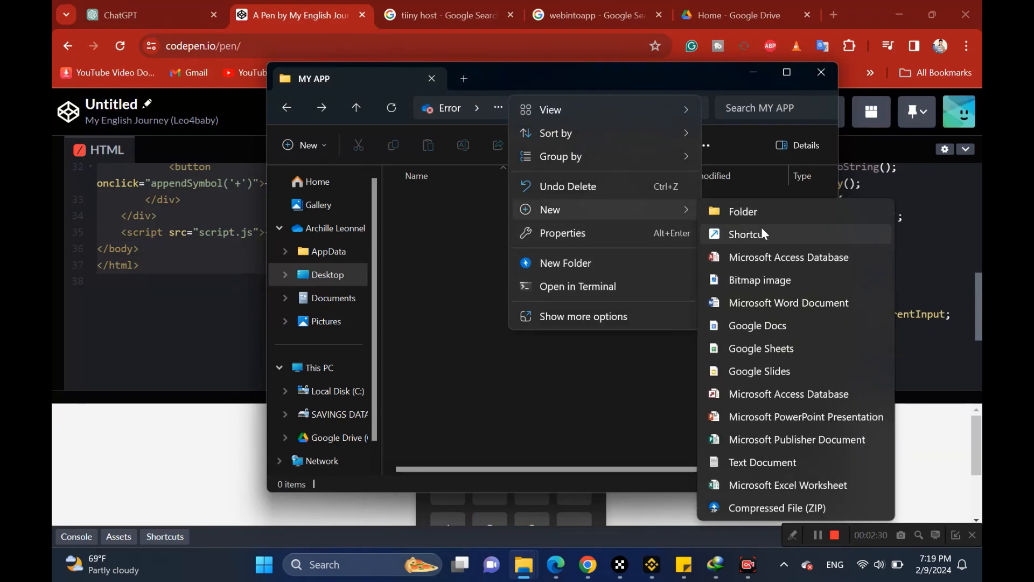
click(745, 457)
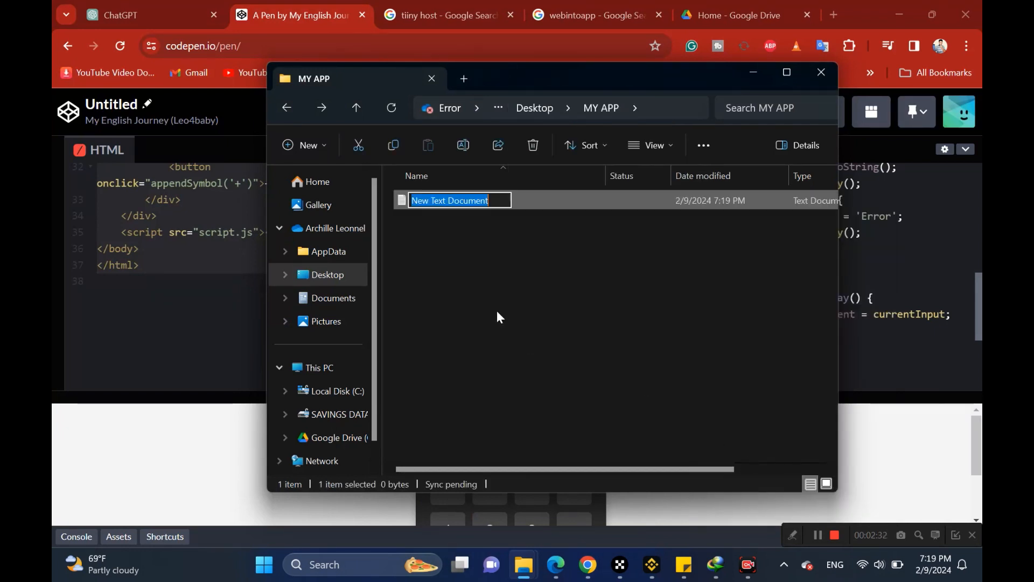
key(Return)
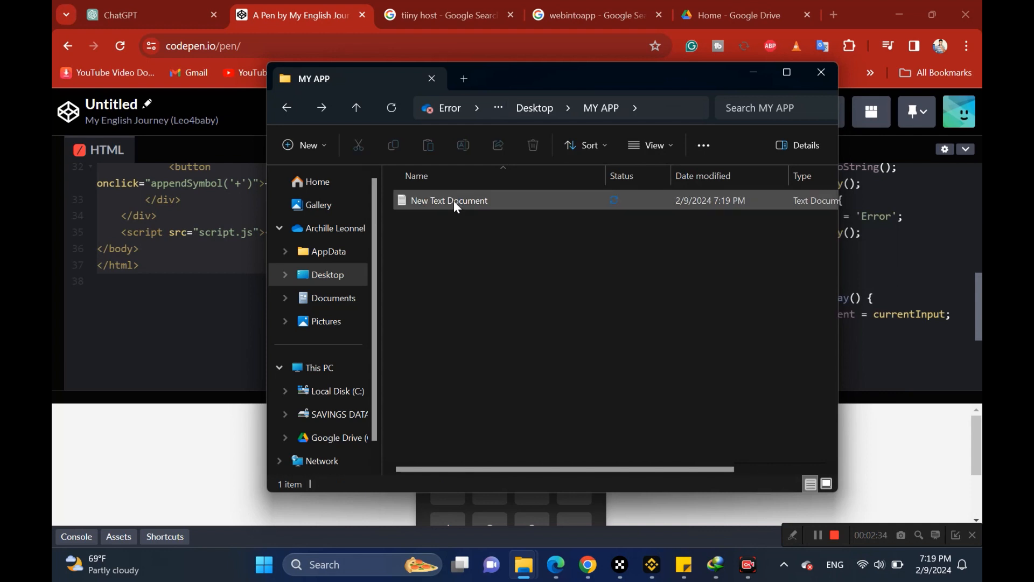
Open the new text document and paste the calculator's HTML code into it
double_click(453, 201)
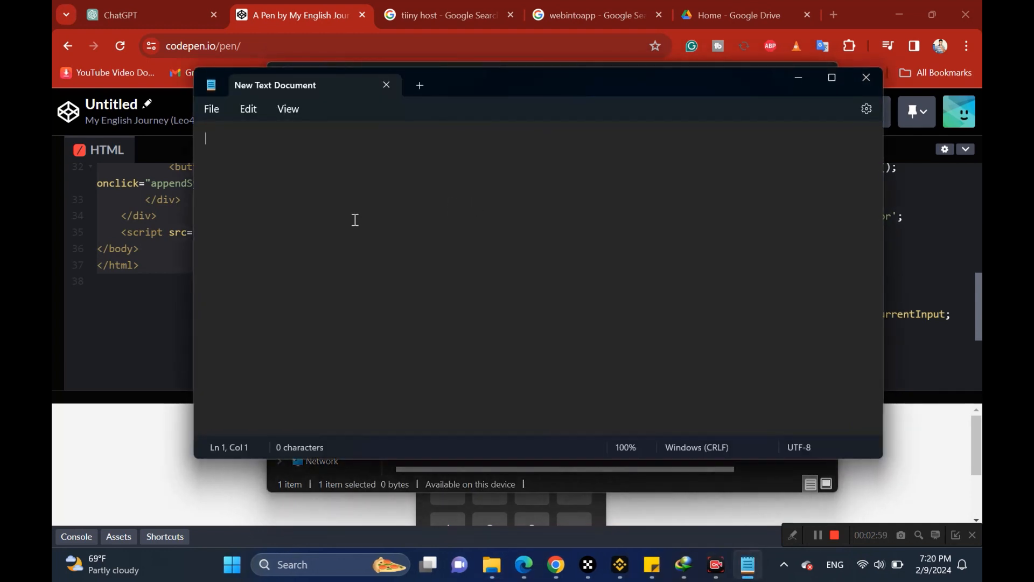
text(...            <button onclick="appendSymbol('^')">^</button>             <button onclick="appendSymbol('%')">%</button>             <button onclick="deleteLastSymbol()">&larr;</button>             <button onclick="appendSymbol('7')">7</button>             <button onclick="appendSymbol('8')">8</button>             <button onclick="appendSymbol('9')">9</button>             <button onclick="appendSymbol('/')">/</button>             <button onclick="appendSymbol('4')">4</button>             <button onclick="appendSymbol('5')">5</button>             <button onclick="appendSymbol('6')">6</button>             <button onclick="appendSymbol('*')">*</button>             <button onclick="appendSymbol('1')">1</button>             <button onclick="appendSymbol('2')">2</button>             <button onclick="appendSymbol('3')">3</button>             <button onclick="appendSymbol('-')">-</button>             <button onclick="appendSymbol('0')">0</button>             <button onclick="appendSymbol('.')">.</button>             <button onclick="calculate()">=</button>             <button onclick="appendSymbol('+')">+</button>         </div>     </div>     <script src="script.js"></script> </body> </html>)
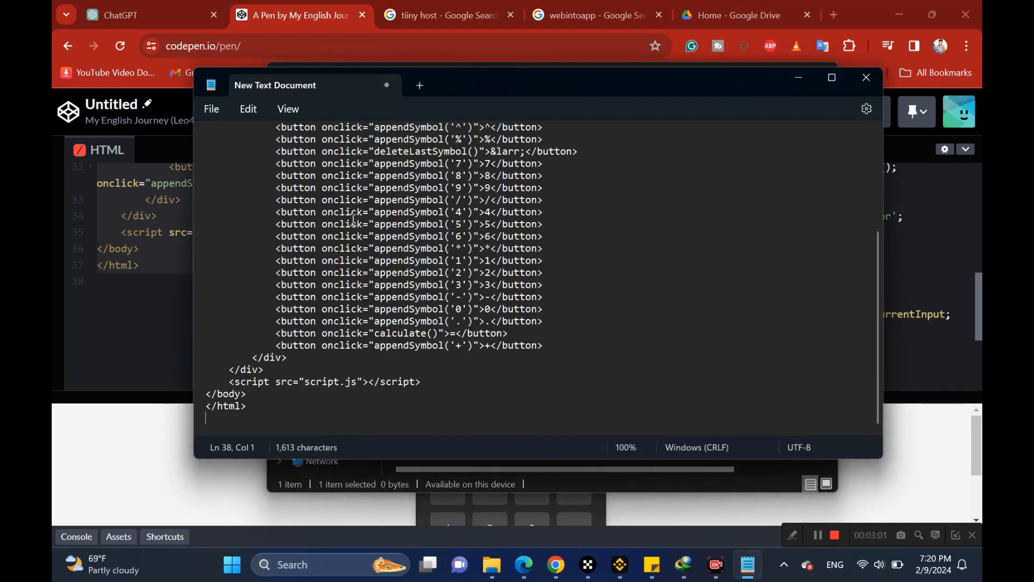
drag(879, 287, 854, 158)
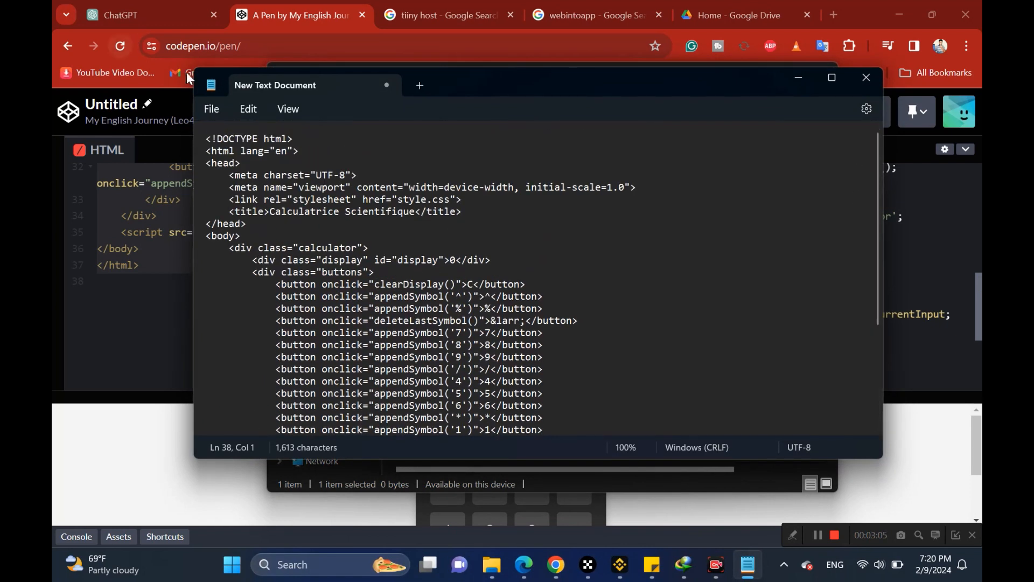
Save the HTML code document in the MY APP folder as index.html
click(217, 107)
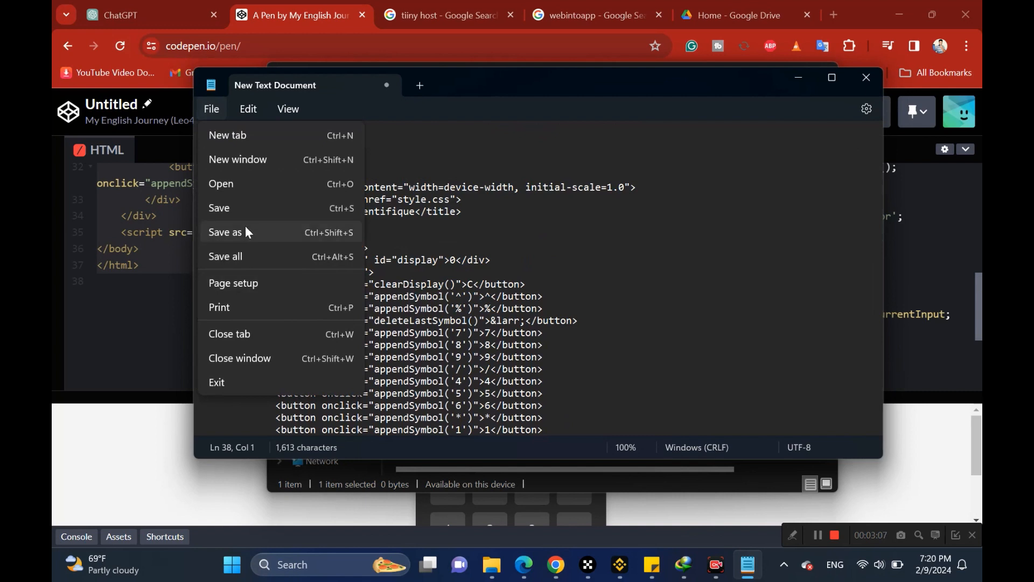
click(244, 232)
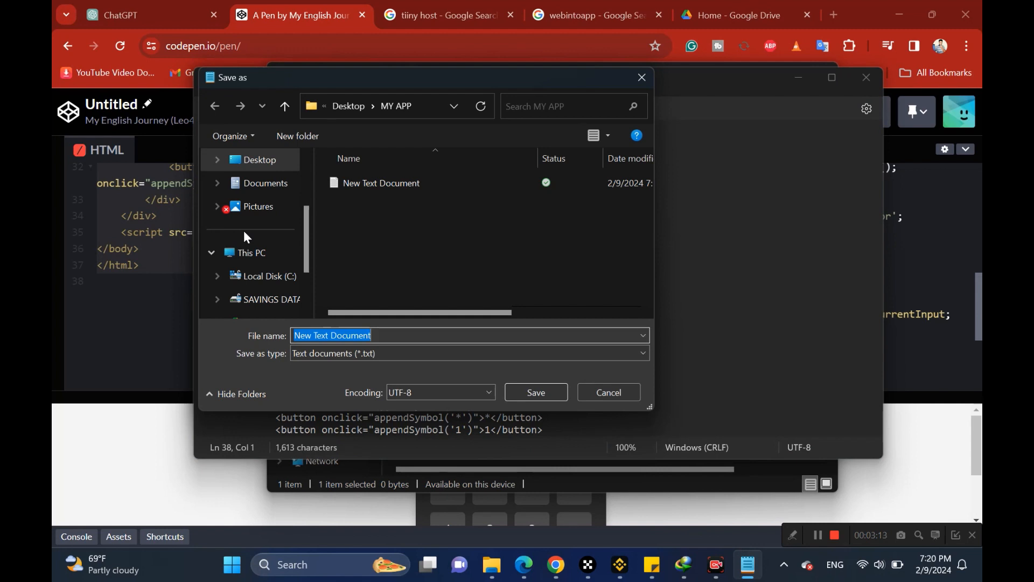
text(index.html)
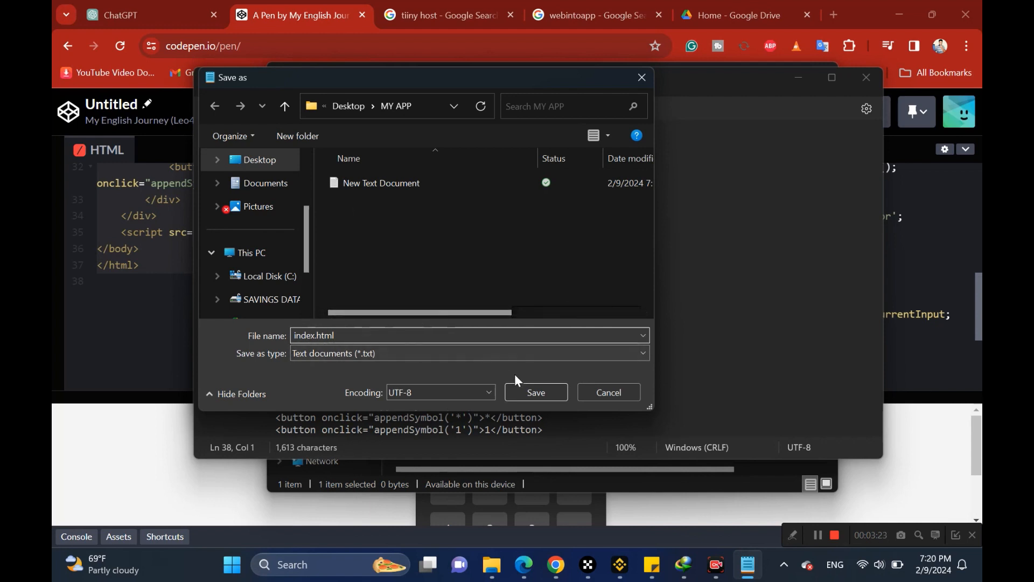
click(536, 392)
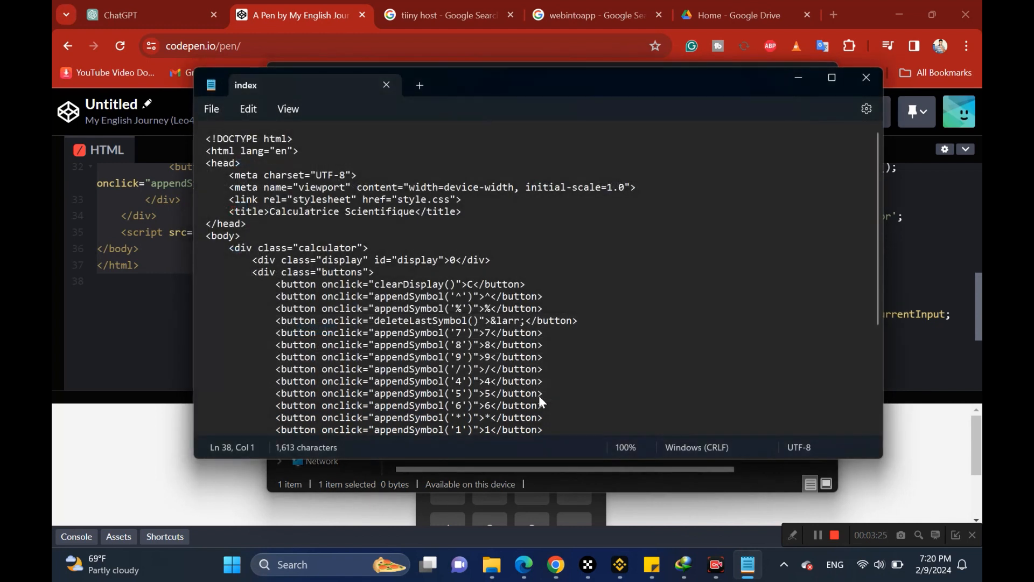
Copy all of the pen's CSS code into a new blank Notepad document beside the index file
click(418, 85)
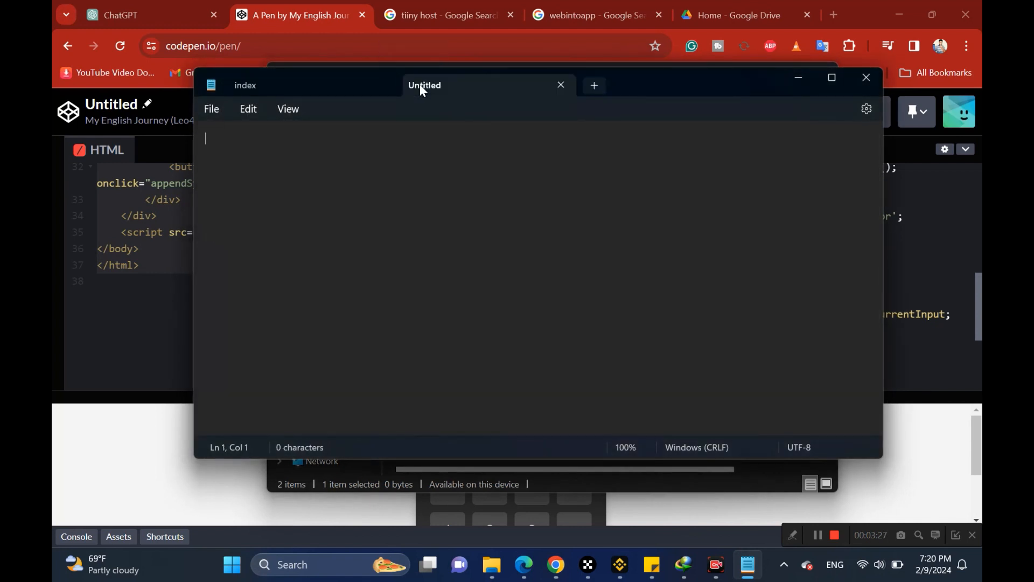
click(139, 315)
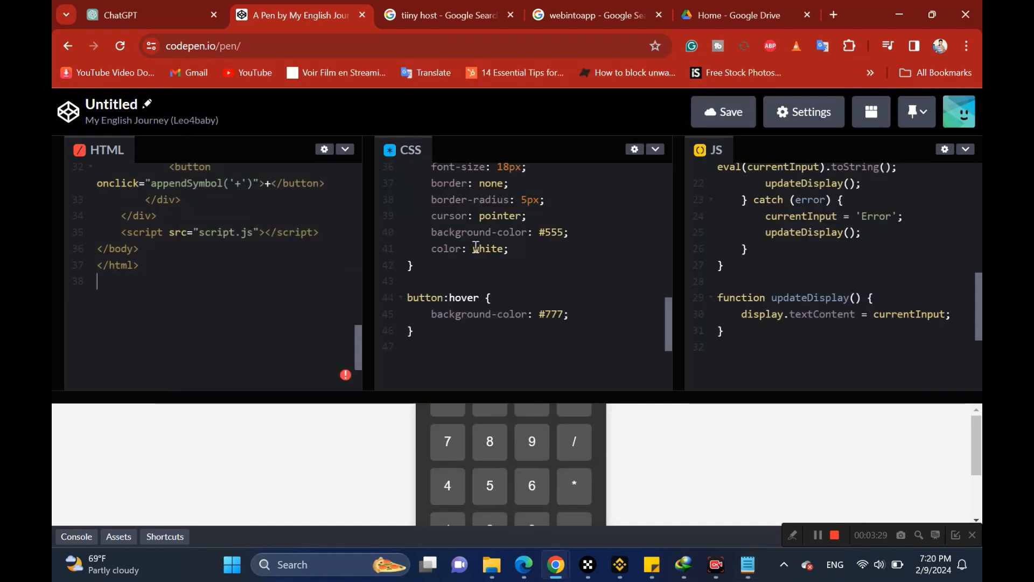
key(ctrl+a)
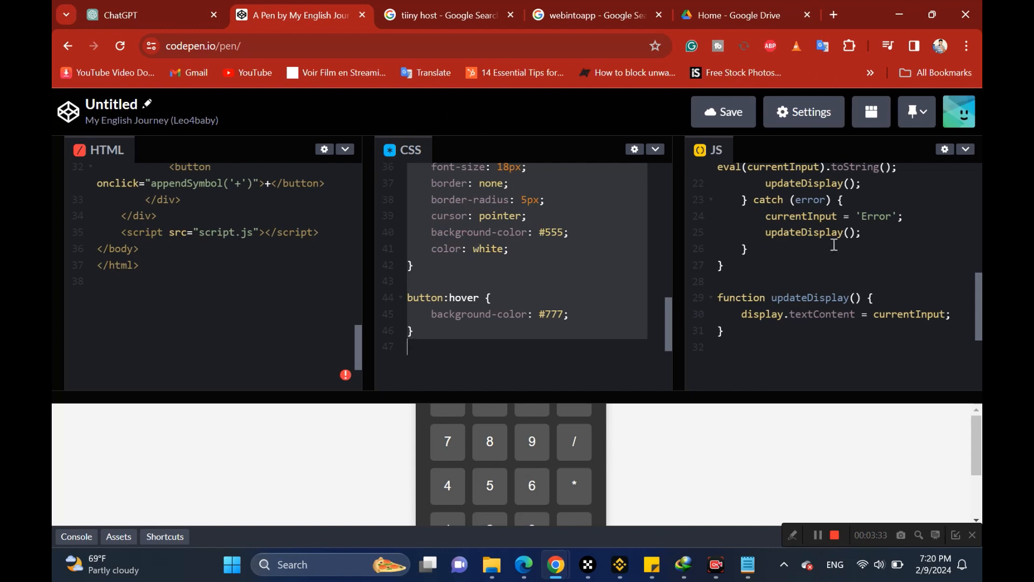
click(749, 565)
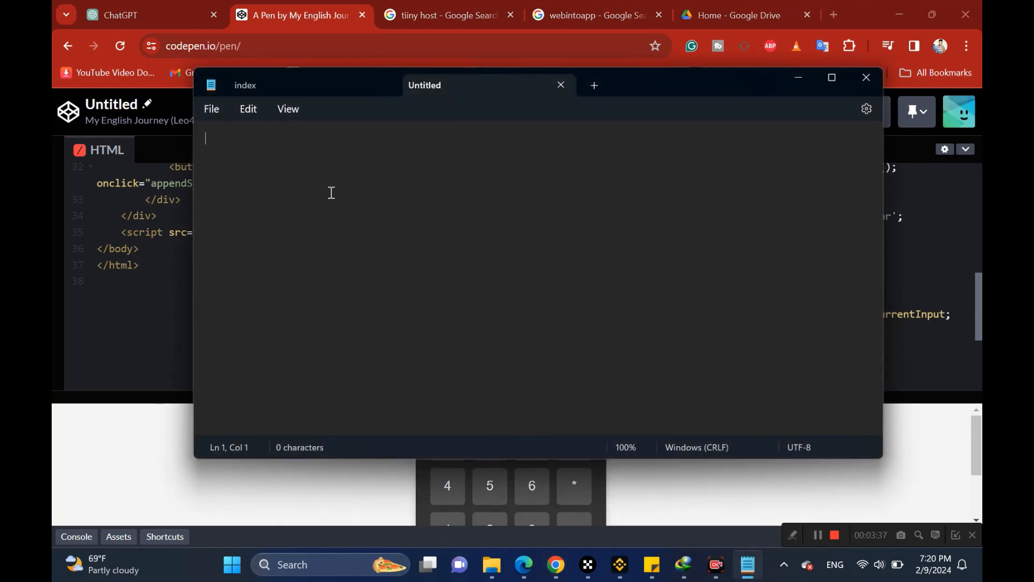
key(ctrl+v)
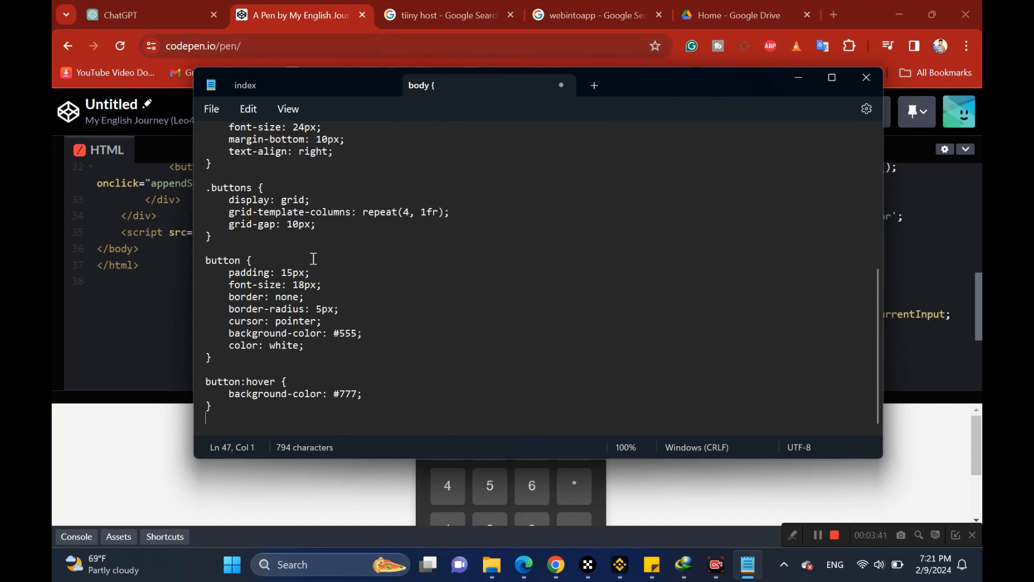
Save the CSS code document in the MY APP folder as style.css
click(213, 110)
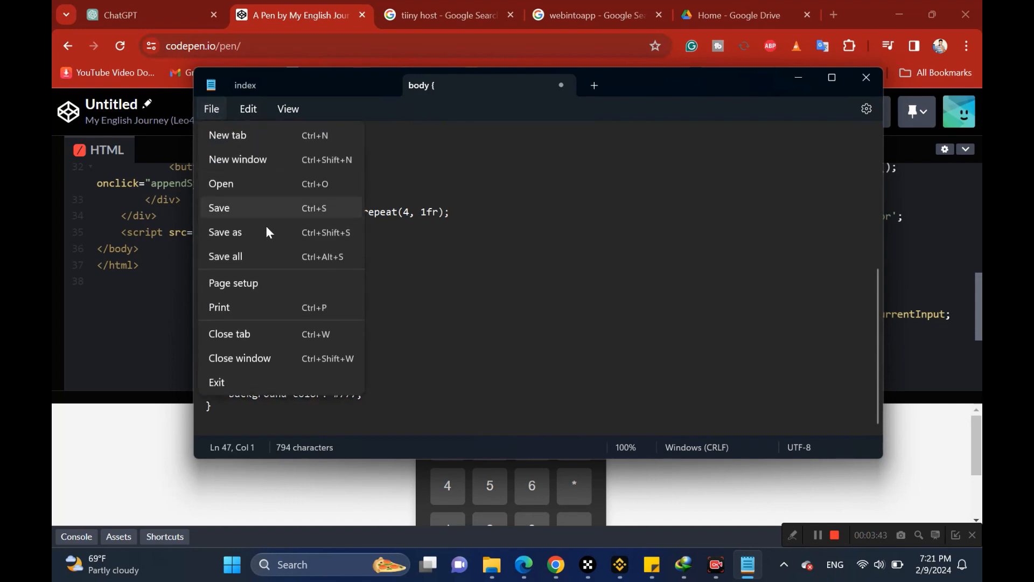
click(286, 233)
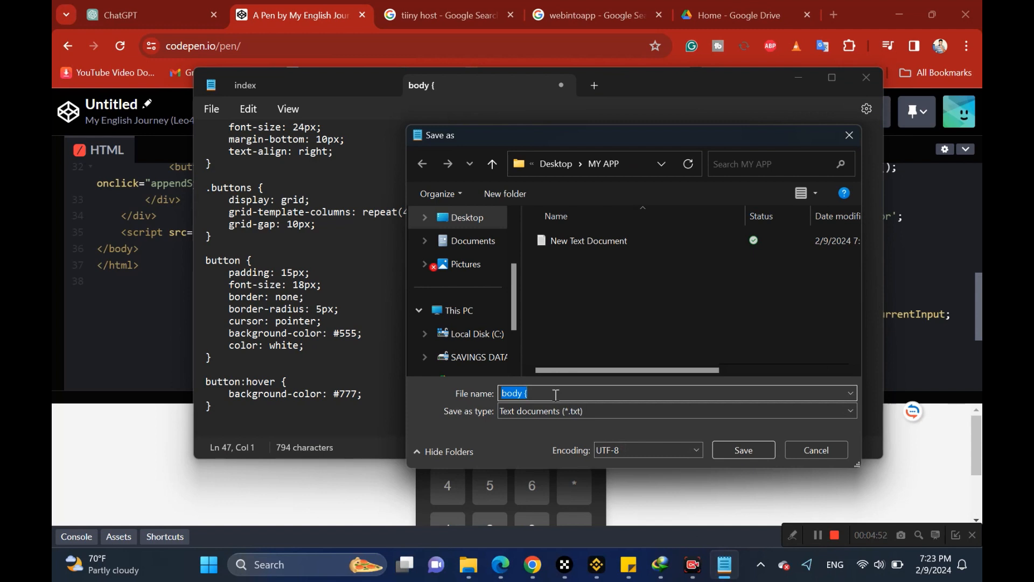
text(style.)
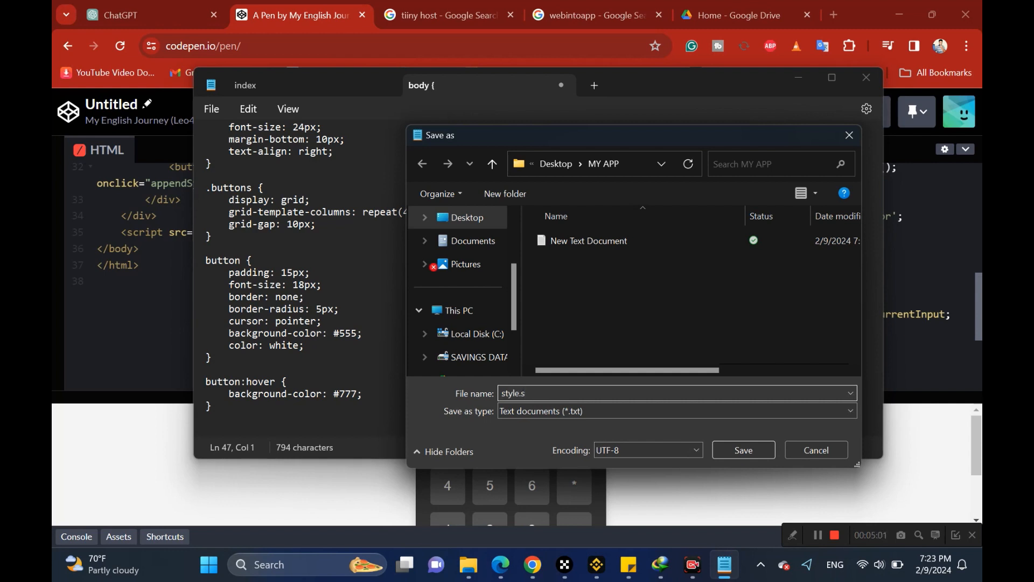
key(BackSpace)
text(cs)
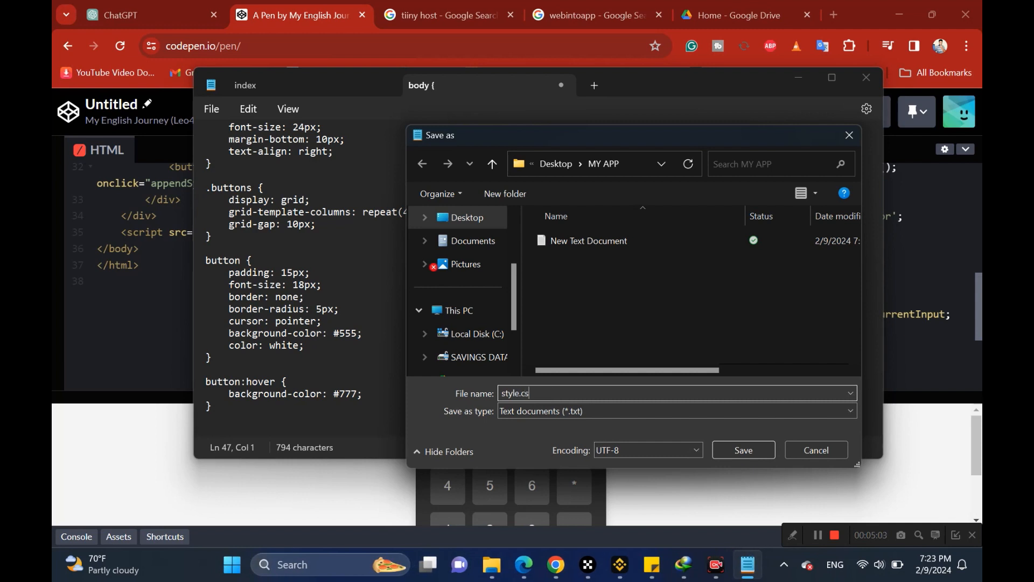
click(744, 452)
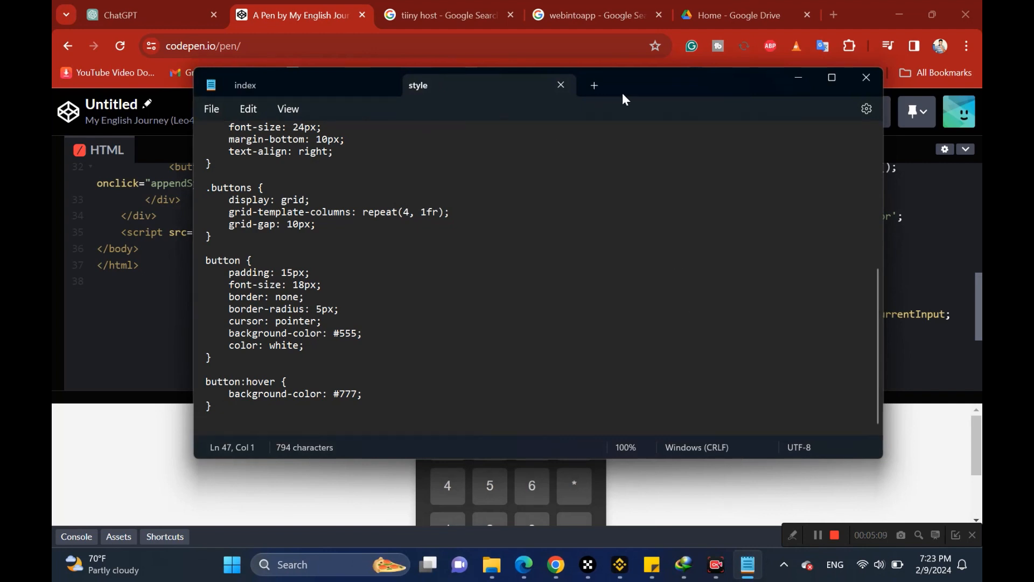
Copy all of the pen's JavaScript code into another new blank Notepad document
click(595, 86)
click(138, 342)
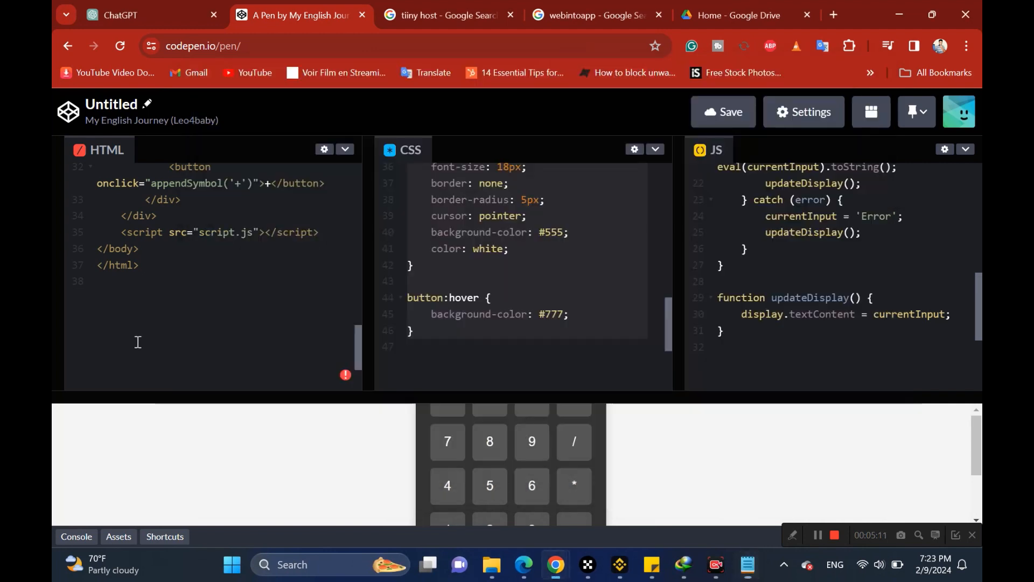
click(802, 251)
key(ctrl+a)
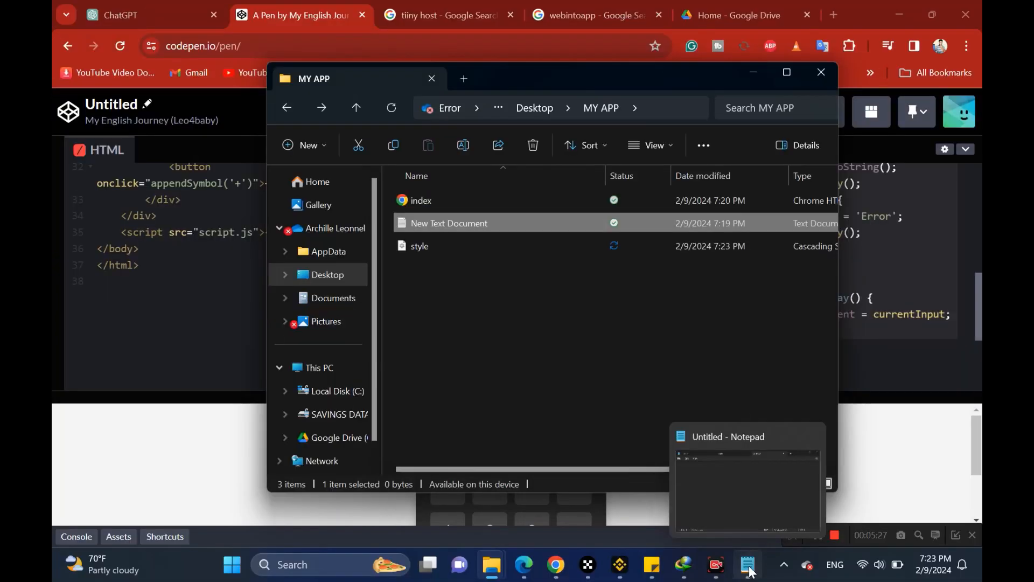
click(748, 565)
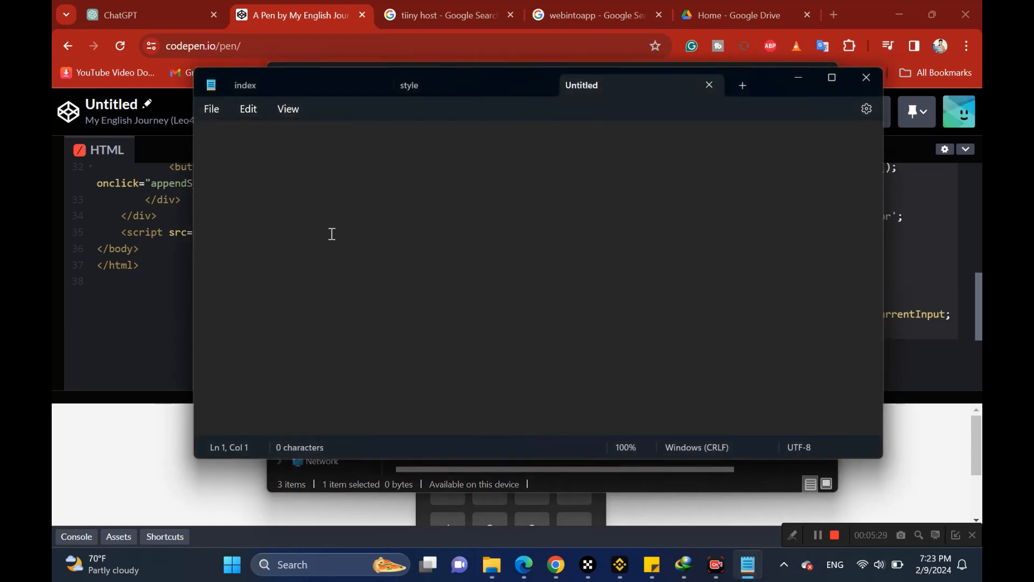
key(ctrl+v)
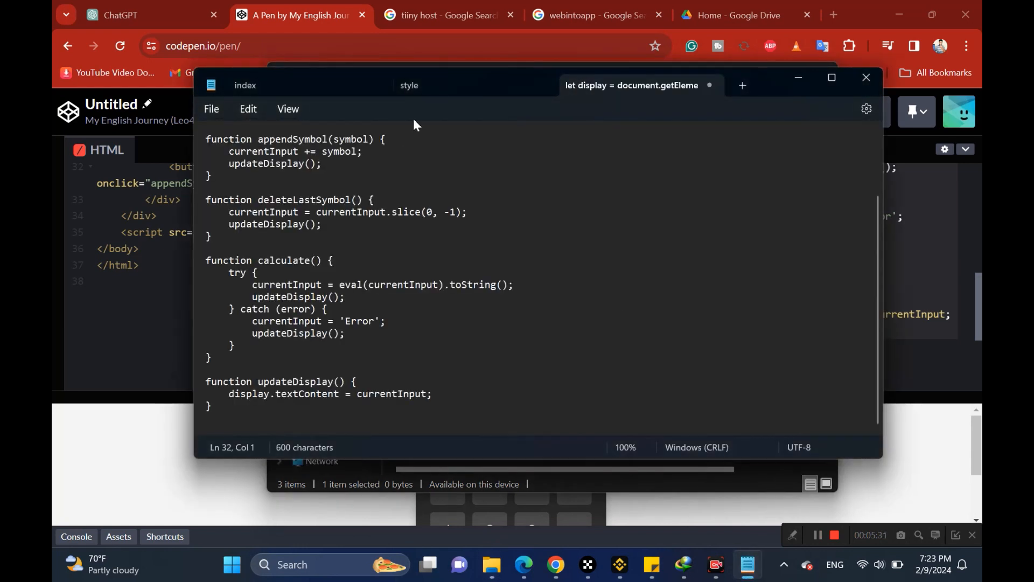
Save the JavaScript code document in the MY APP folder as script.js
click(216, 111)
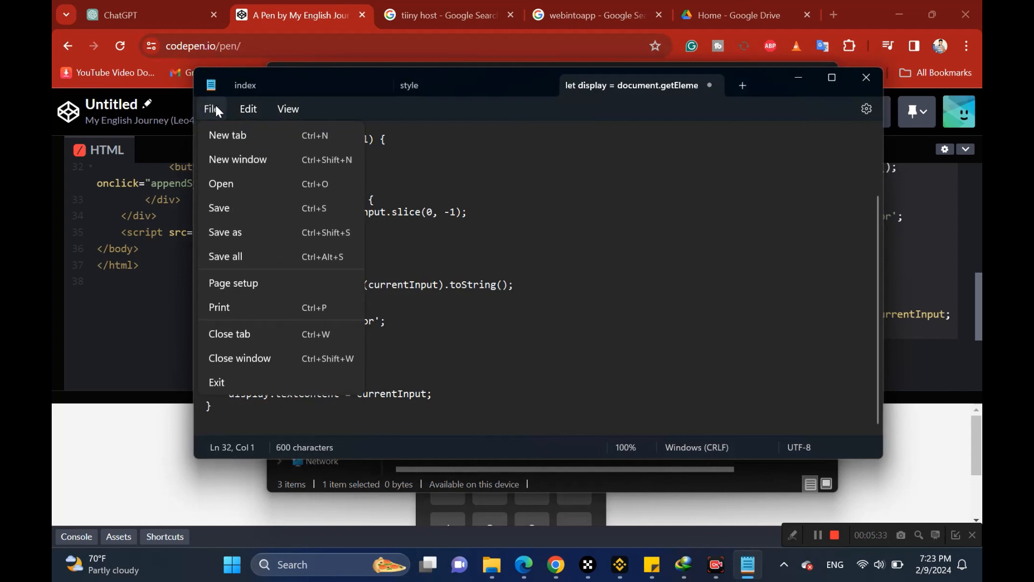
click(241, 236)
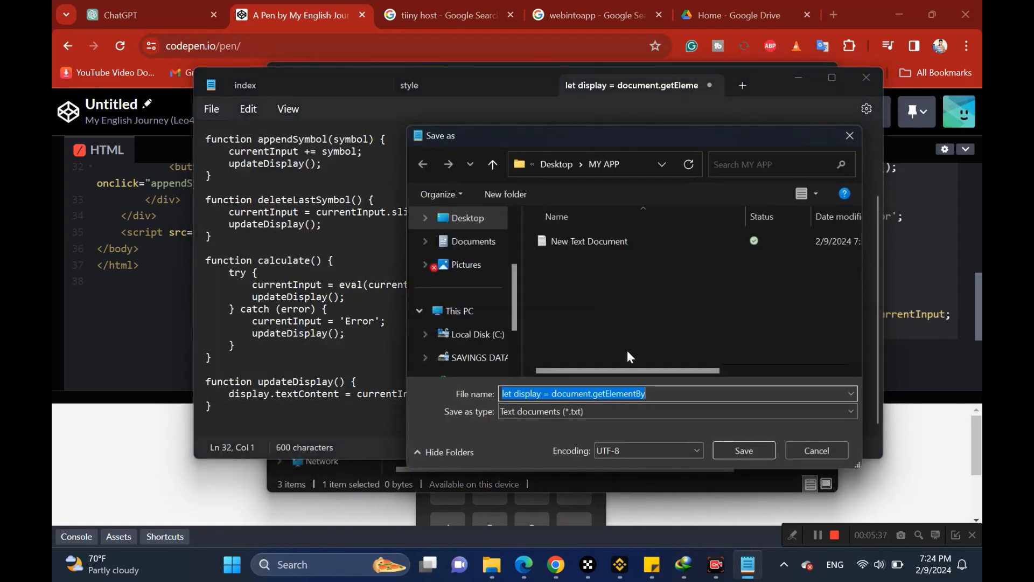
text(script.js)
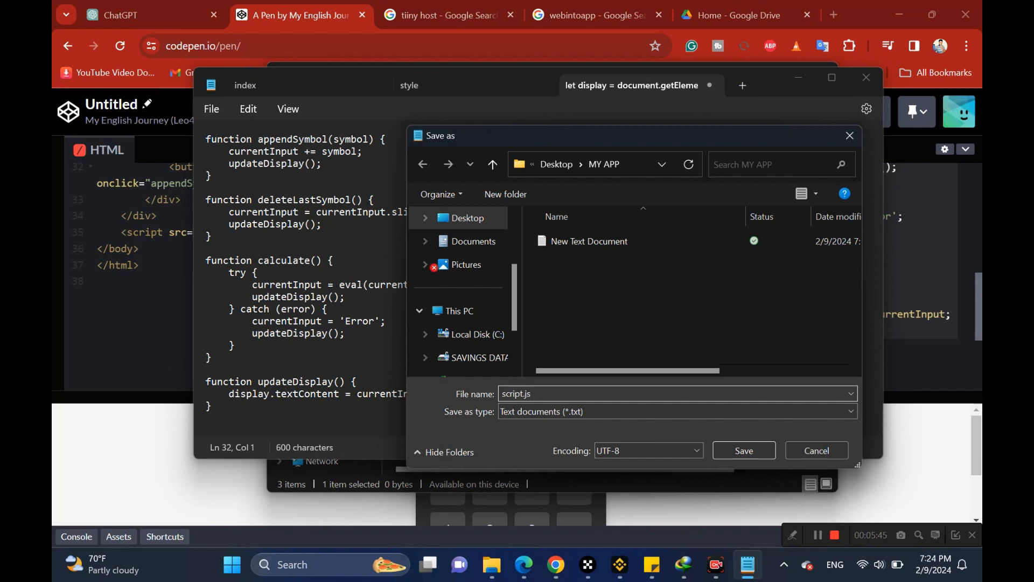
click(744, 451)
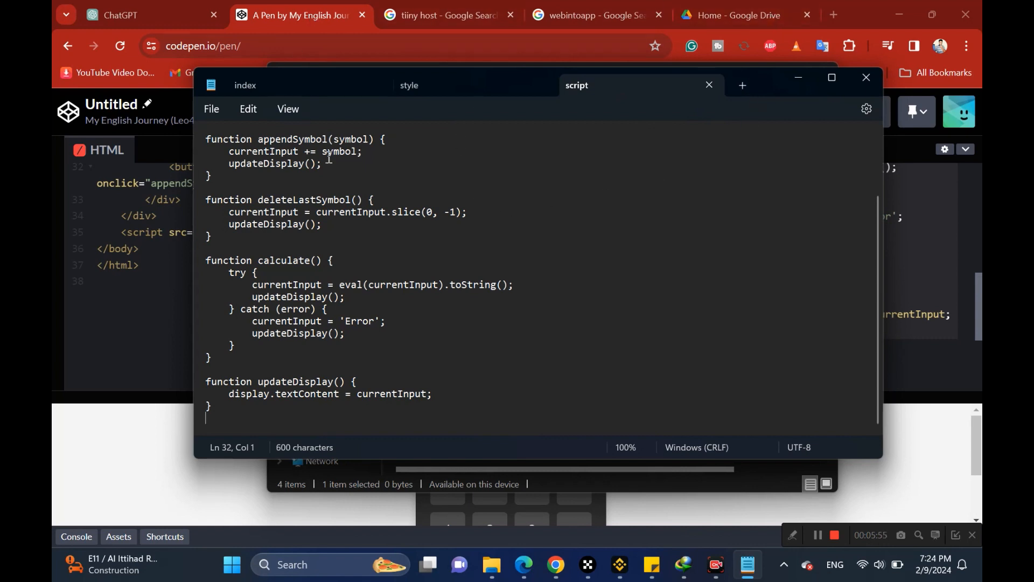
Switch from Notepad to the MY APP folder and open the index file in the browser
click(711, 251)
click(798, 80)
click(461, 378)
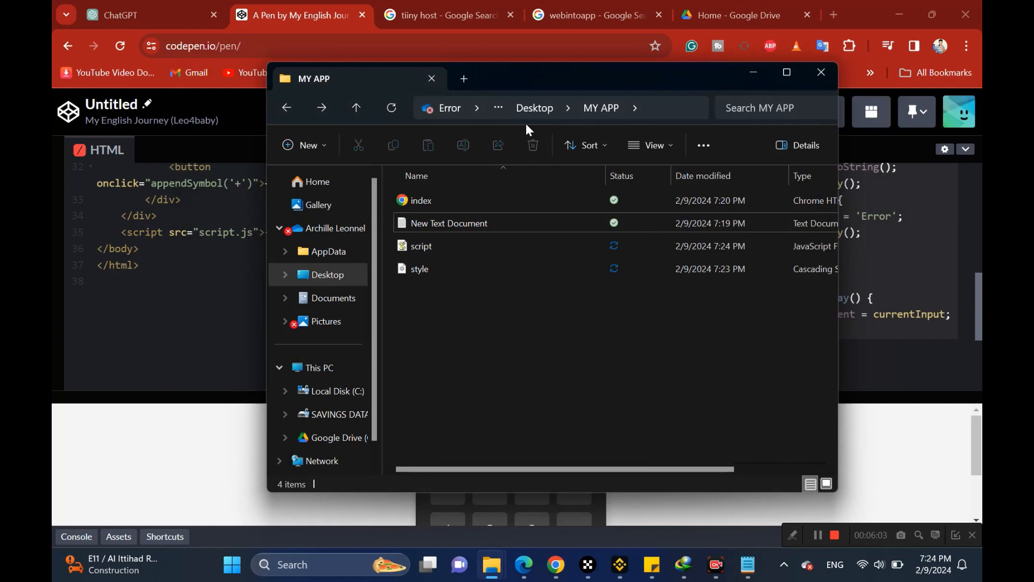
click(605, 333)
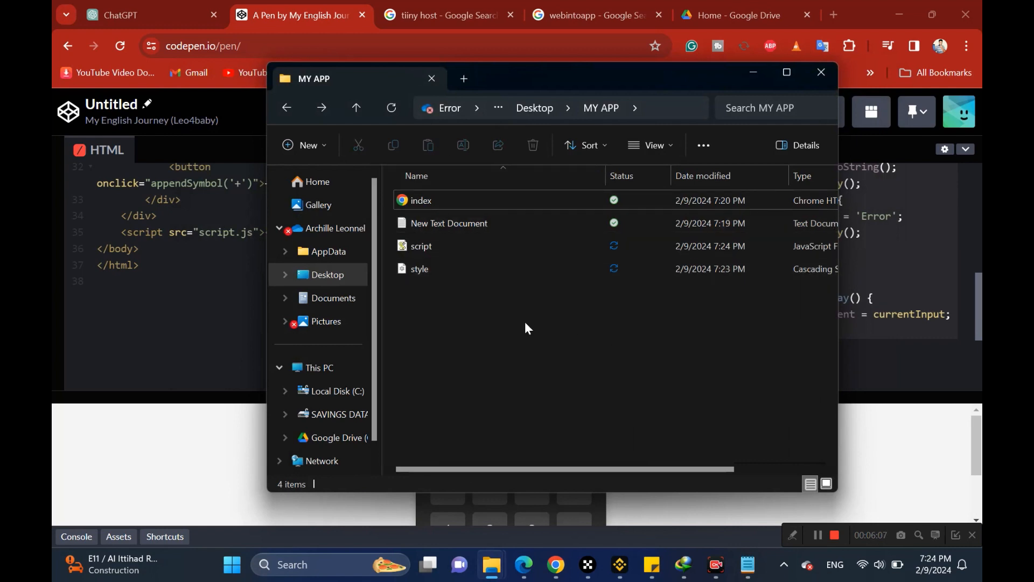
double_click(440, 202)
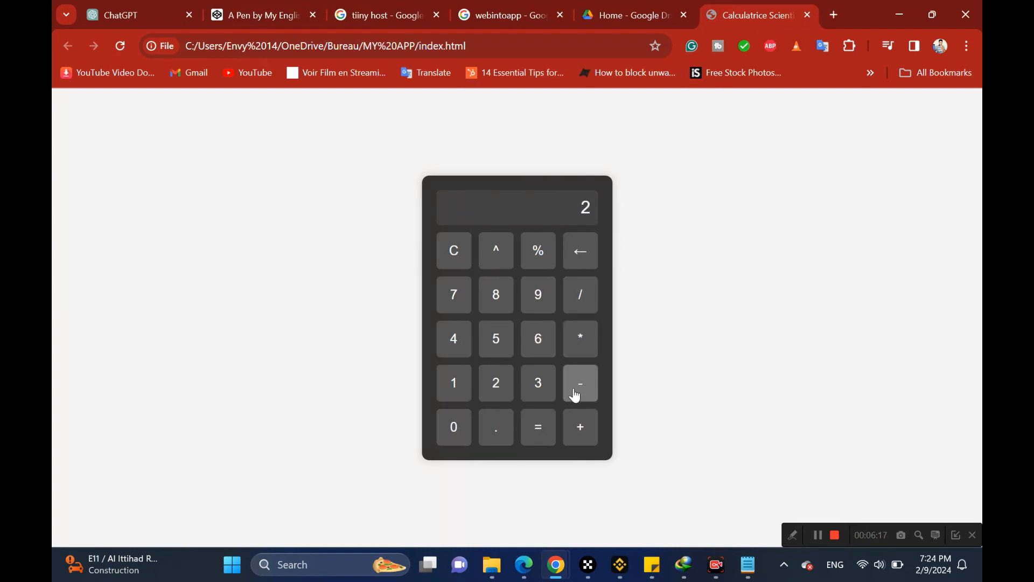
Test the local calculator page by calculating 2*2
click(581, 345)
click(508, 388)
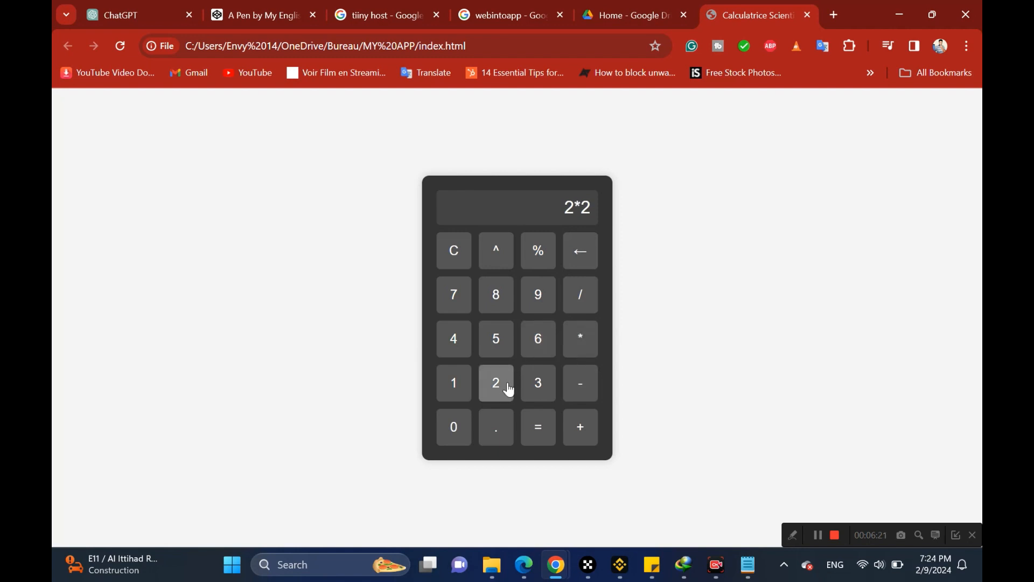
click(544, 437)
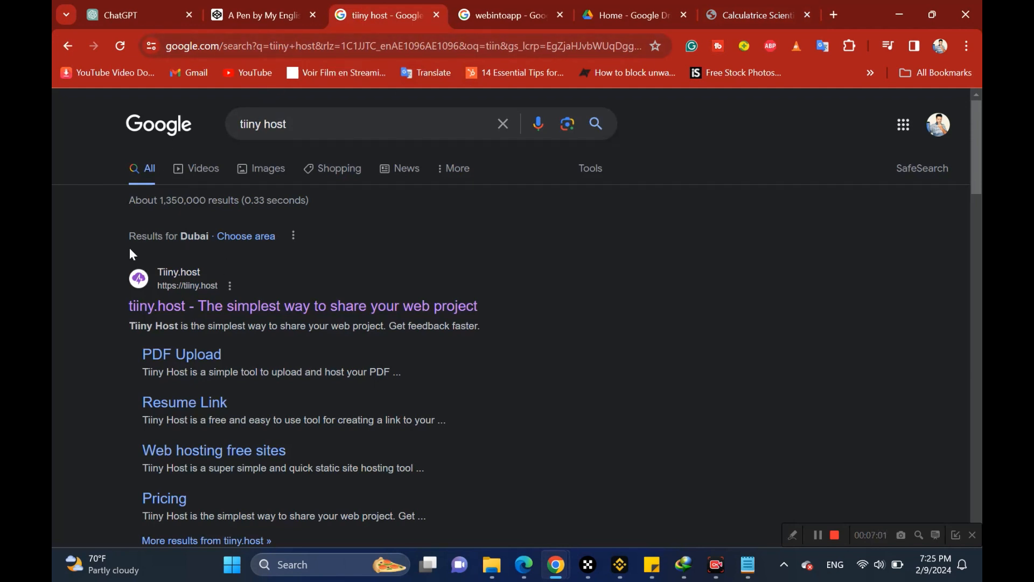
Open the tiiny.host site from the Google results and log in with the My English Journey Google account
click(180, 317)
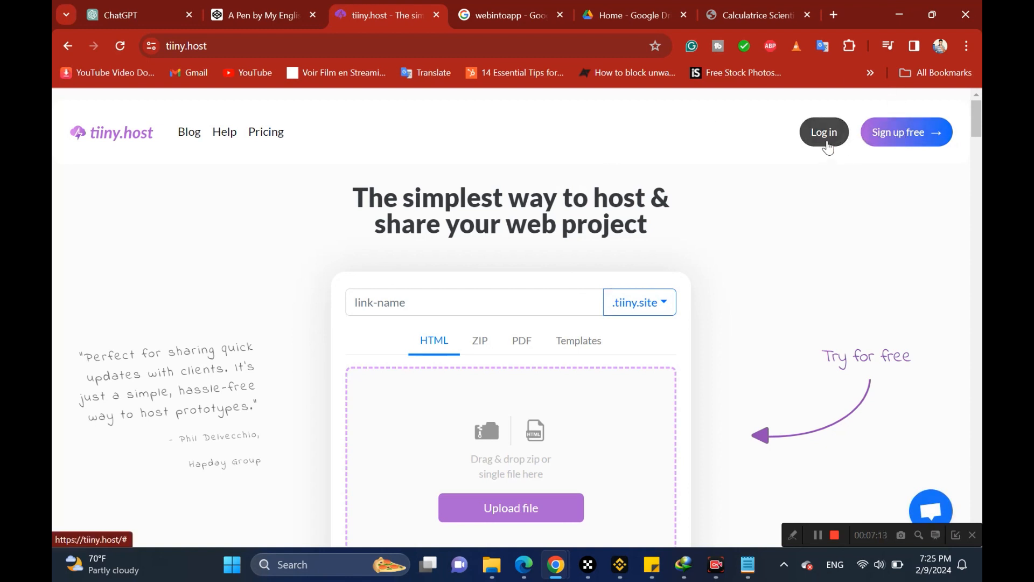
click(827, 143)
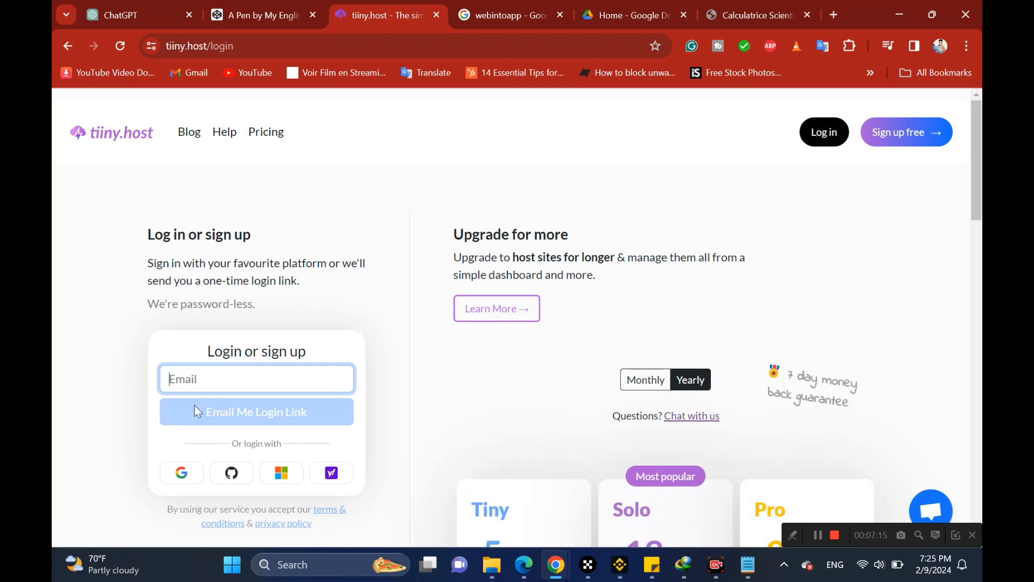
click(183, 473)
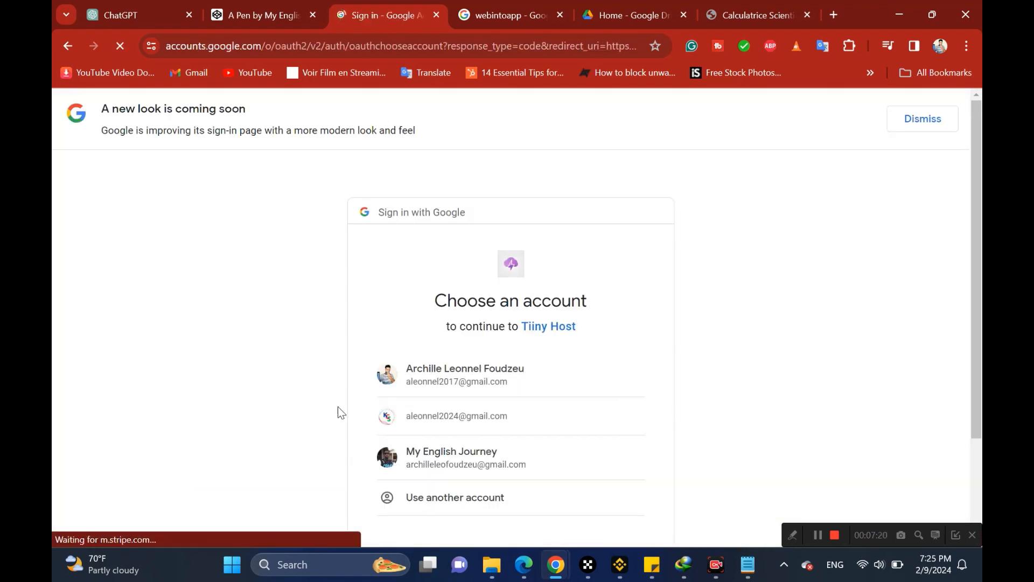
click(425, 471)
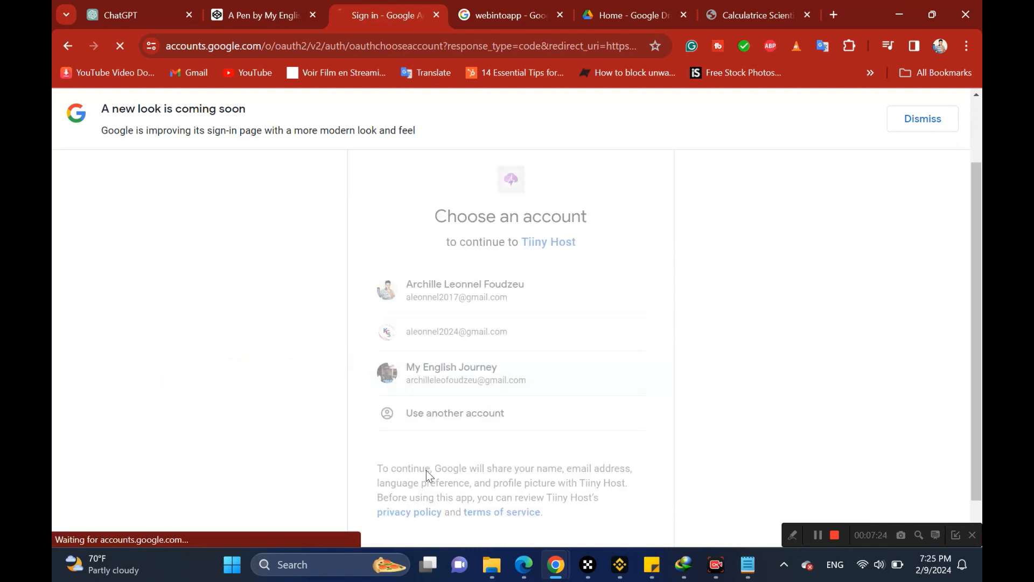
click(595, 442)
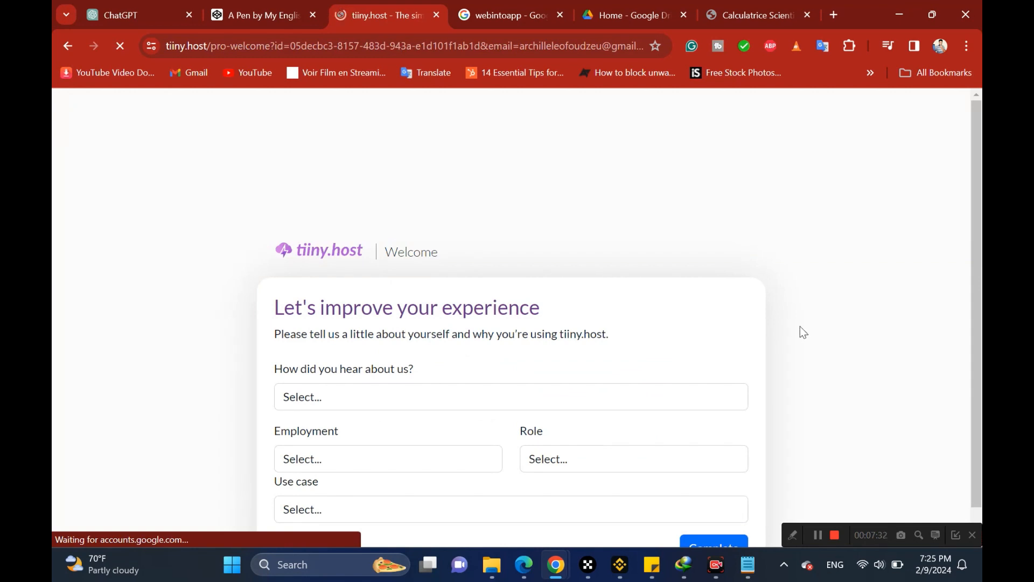
Complete the welcome survey with YouTube as source, Freelancer as employment, Other as role and Learning as use case
scroll(980, 158, down, 1)
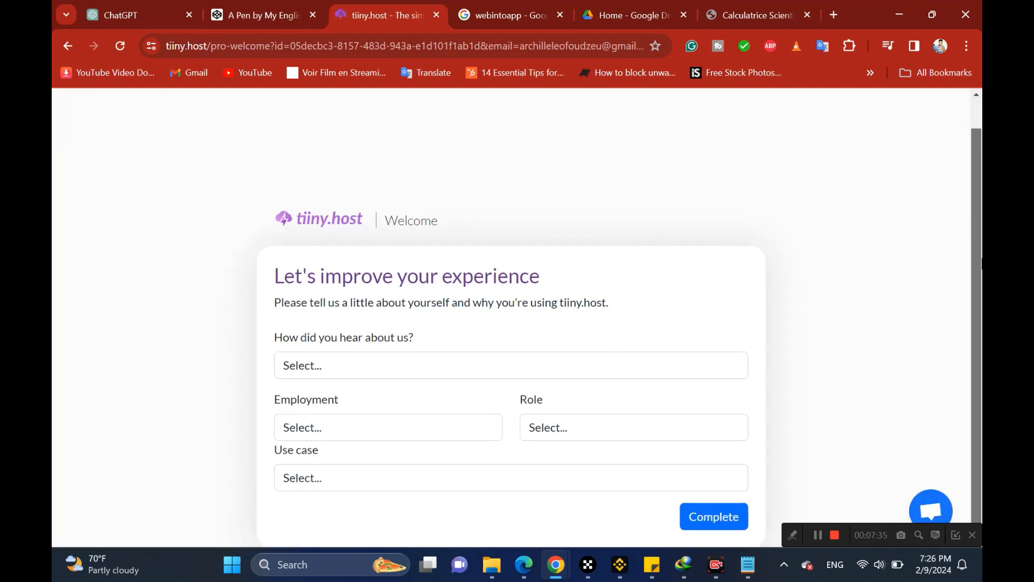
click(357, 366)
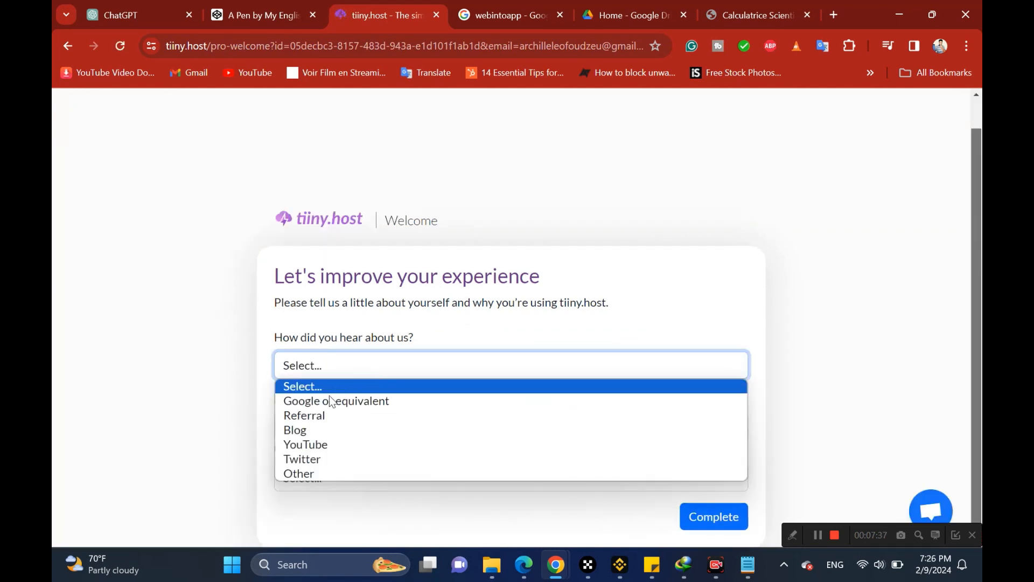
click(309, 443)
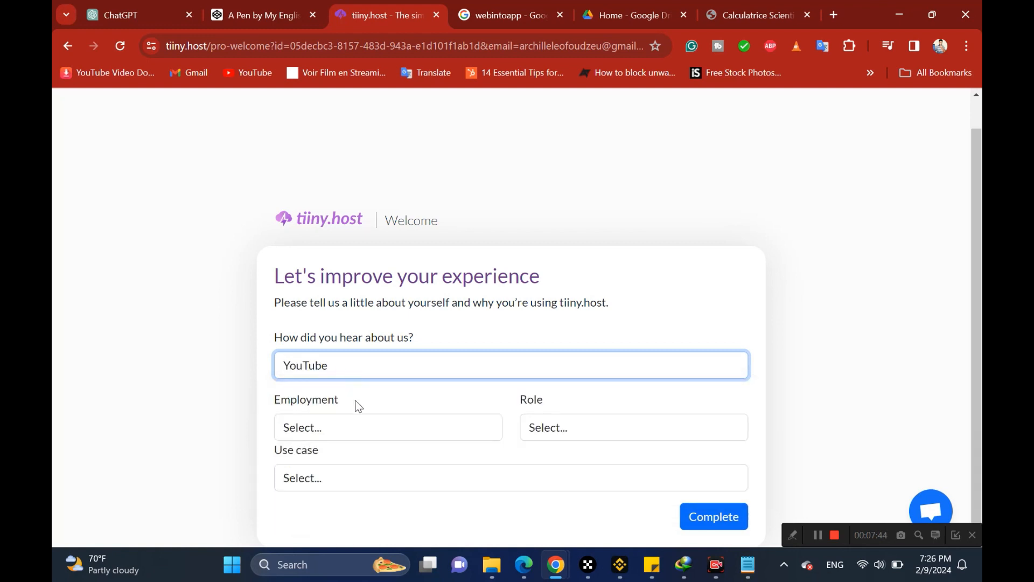
click(358, 431)
click(347, 463)
click(554, 427)
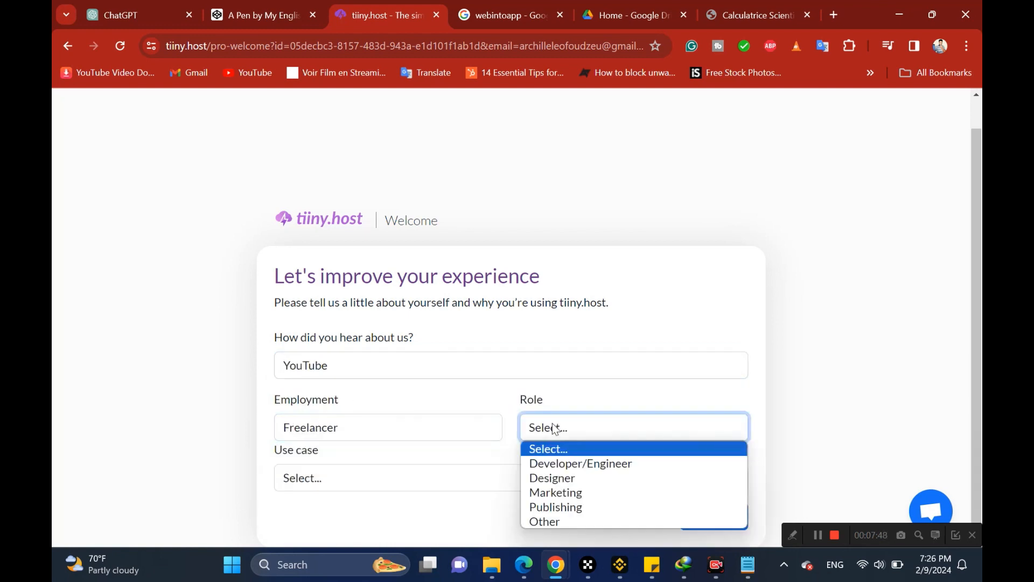
click(545, 521)
click(453, 479)
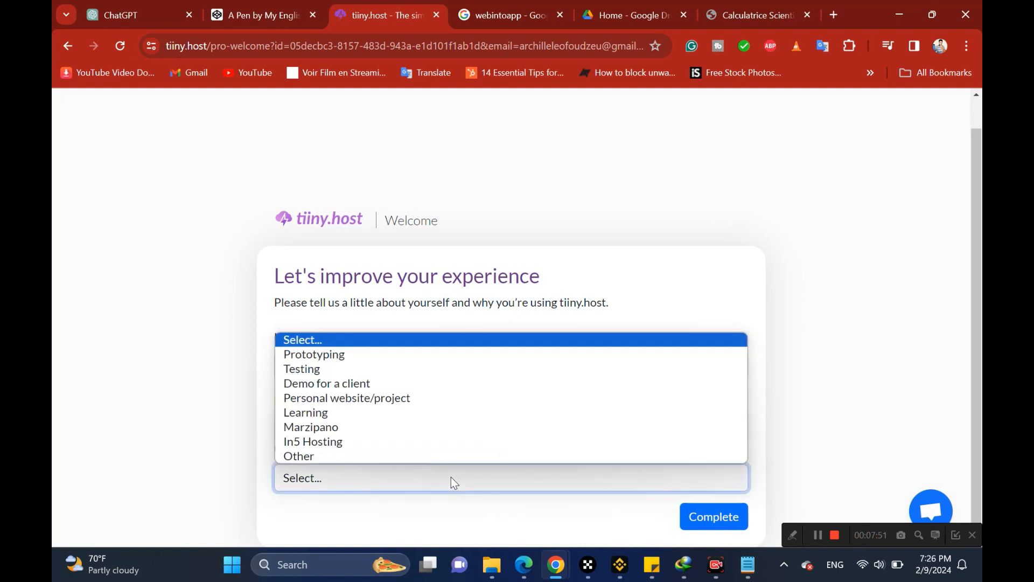
click(352, 412)
click(713, 513)
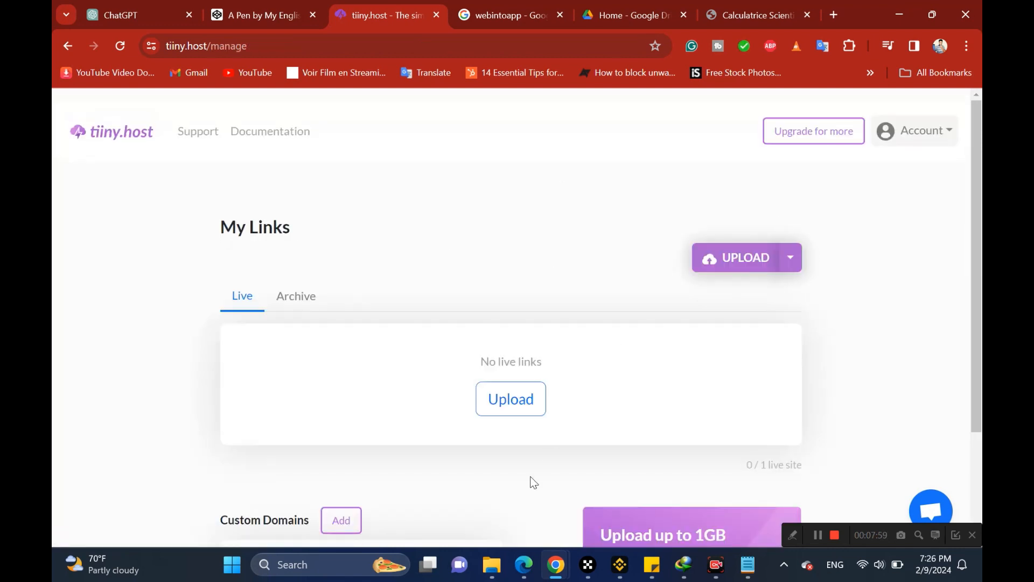
Switch to File Explorer, create a Calculator folder inside MY APP and move the index, New Text Document, script and style files into it
mouse_move(492, 564)
click(438, 507)
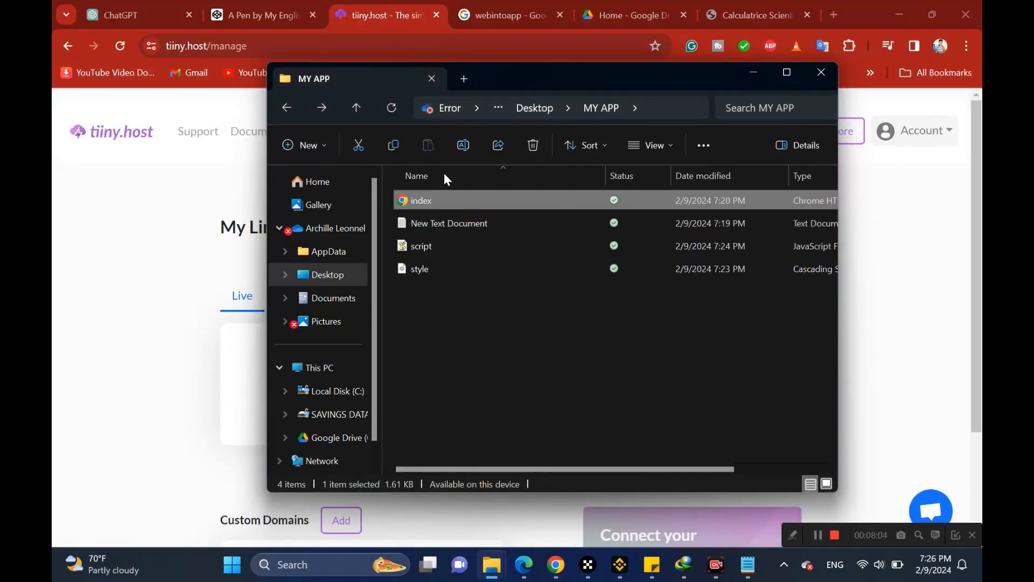
click(459, 318)
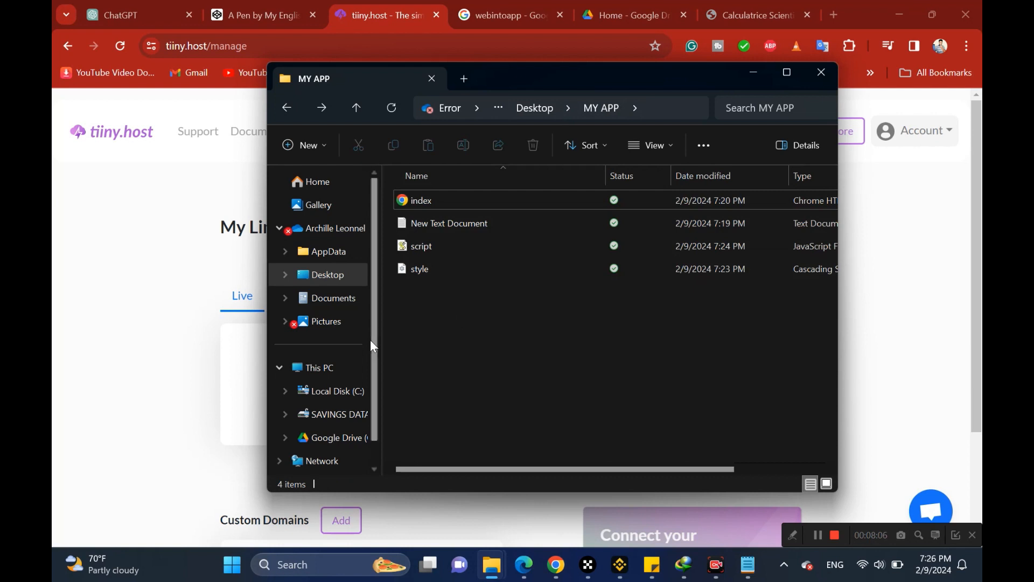
right_click(543, 372)
mouse_move(588, 285)
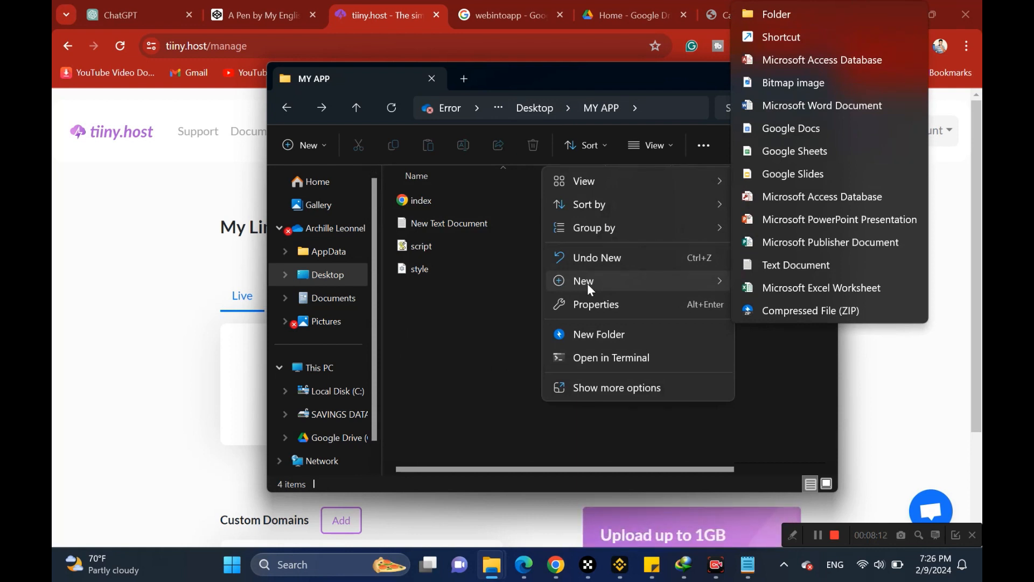
click(788, 17)
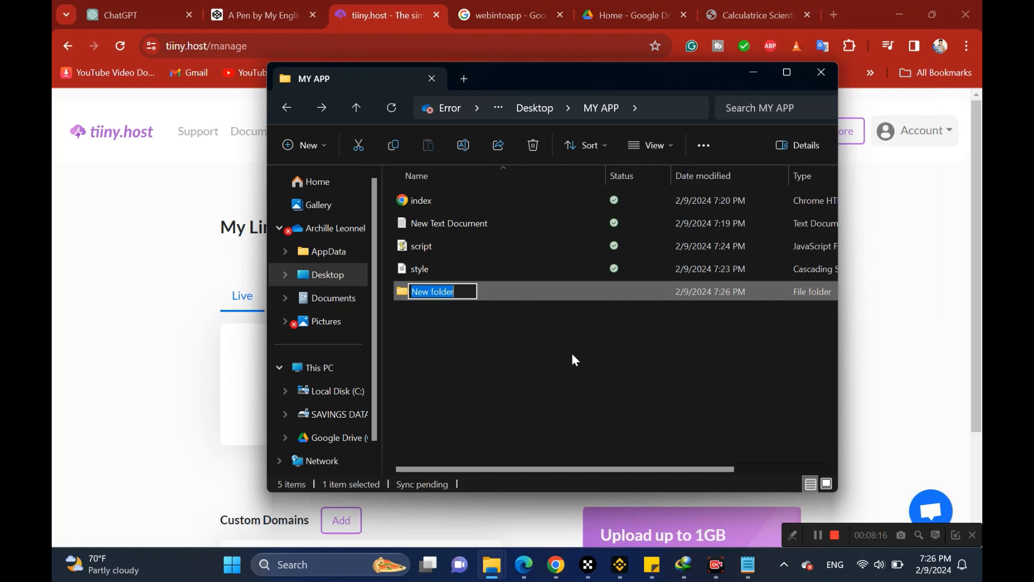
text(Cal)
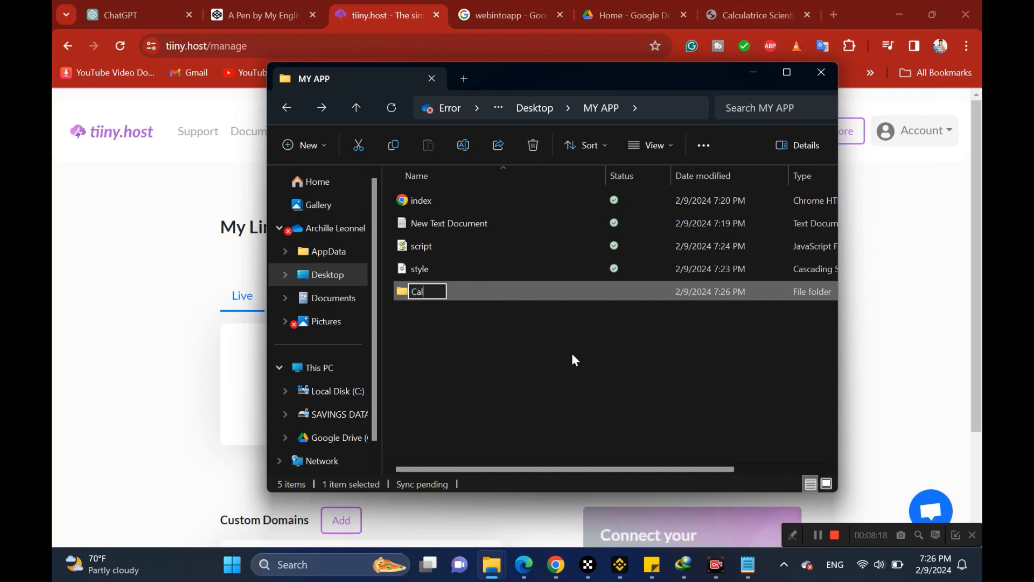
text(culator)
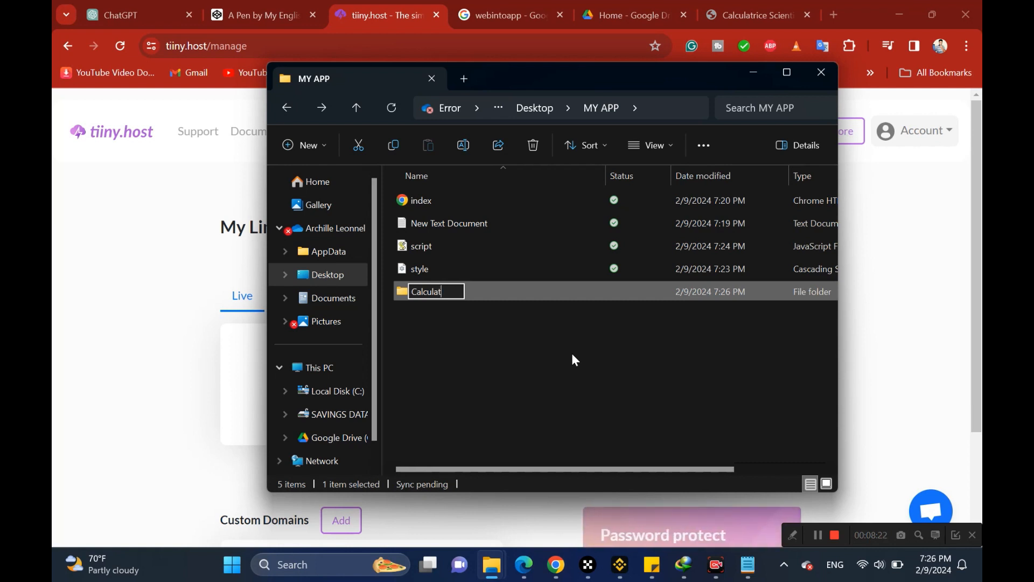
click(561, 363)
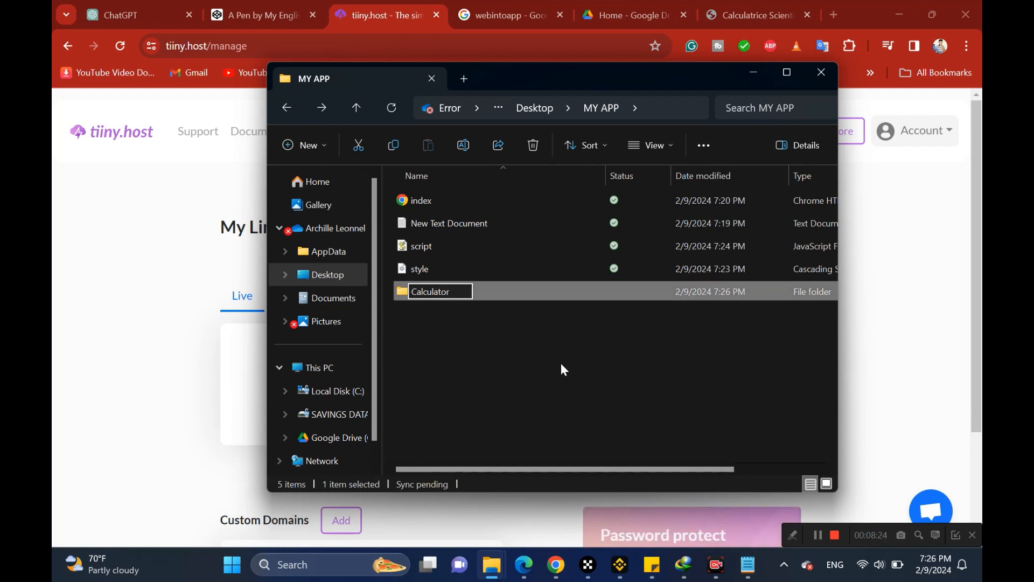
drag(386, 192, 441, 289)
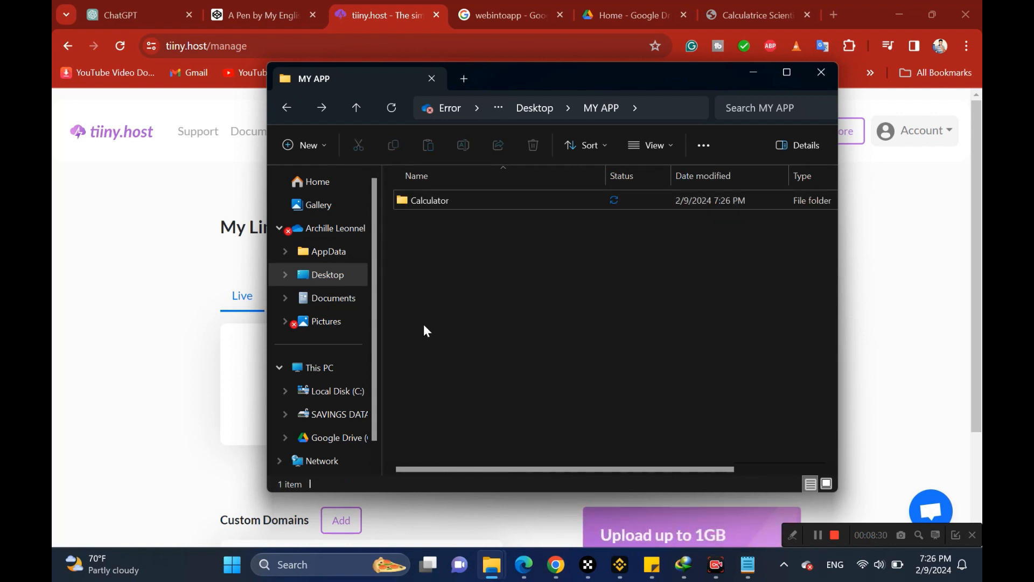
Compress the Calculator folder to a ZIP file, keeping the name Calculator
click(410, 200)
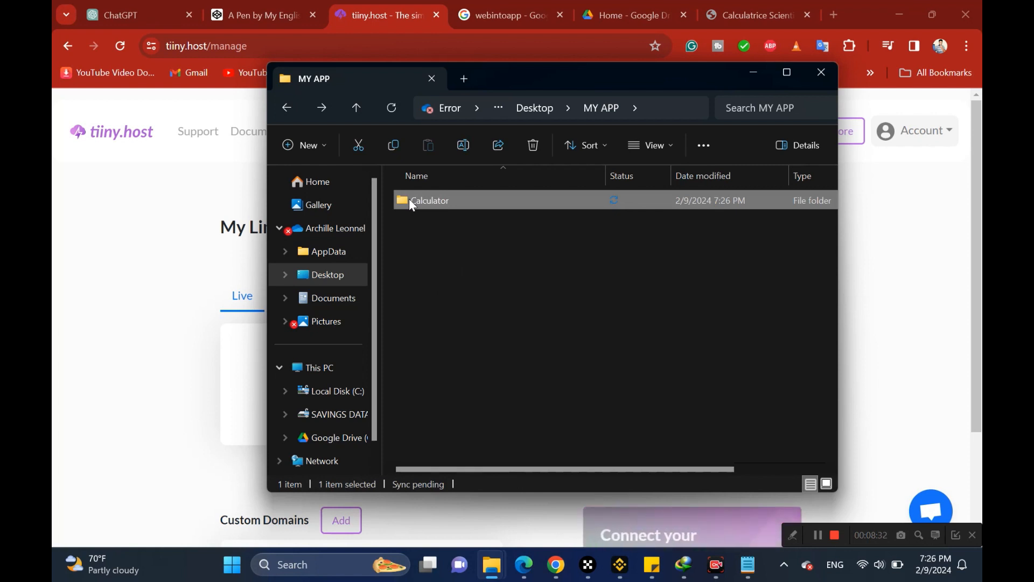
right_click(410, 204)
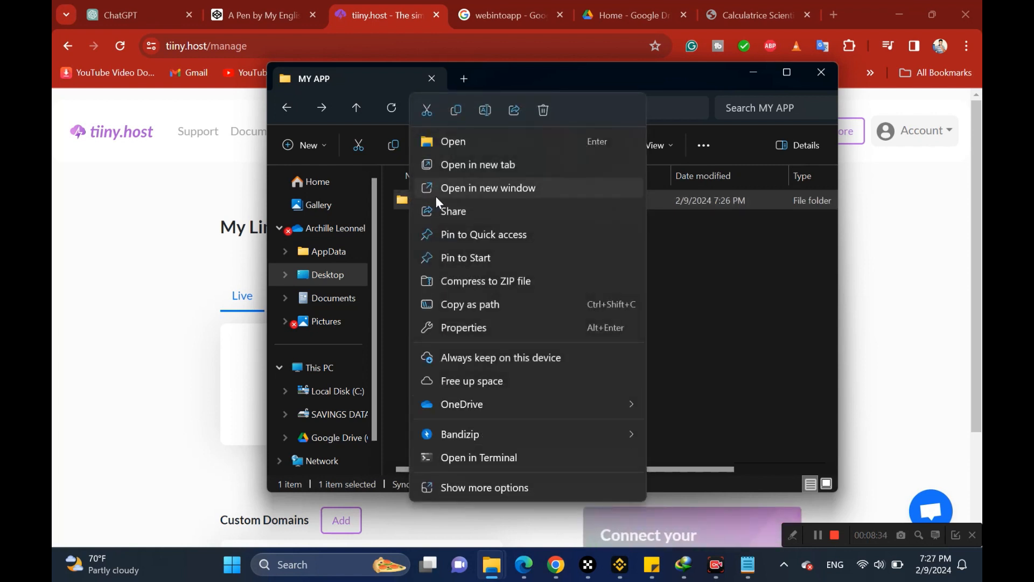
click(497, 280)
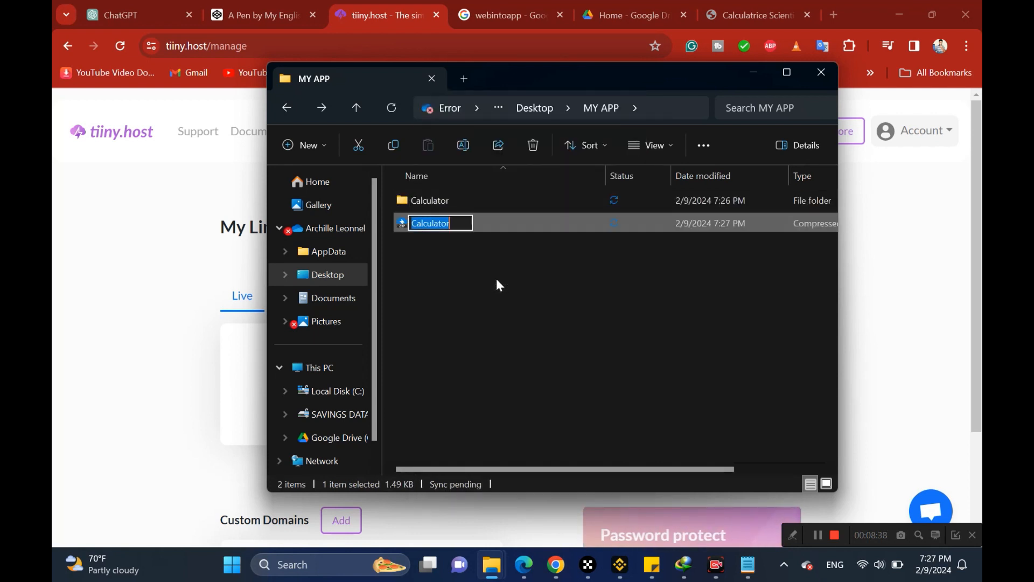
key(Return)
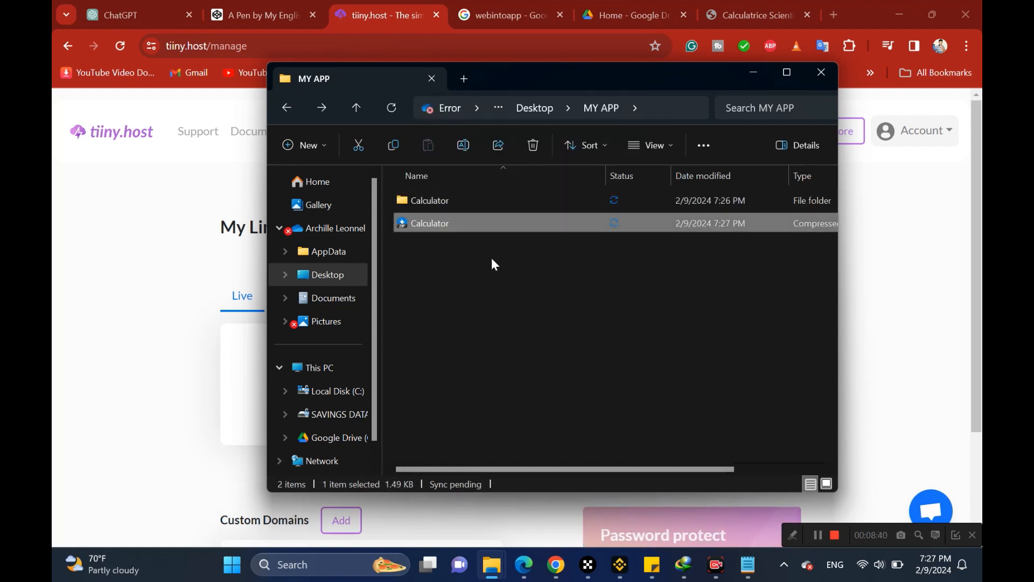
click(456, 295)
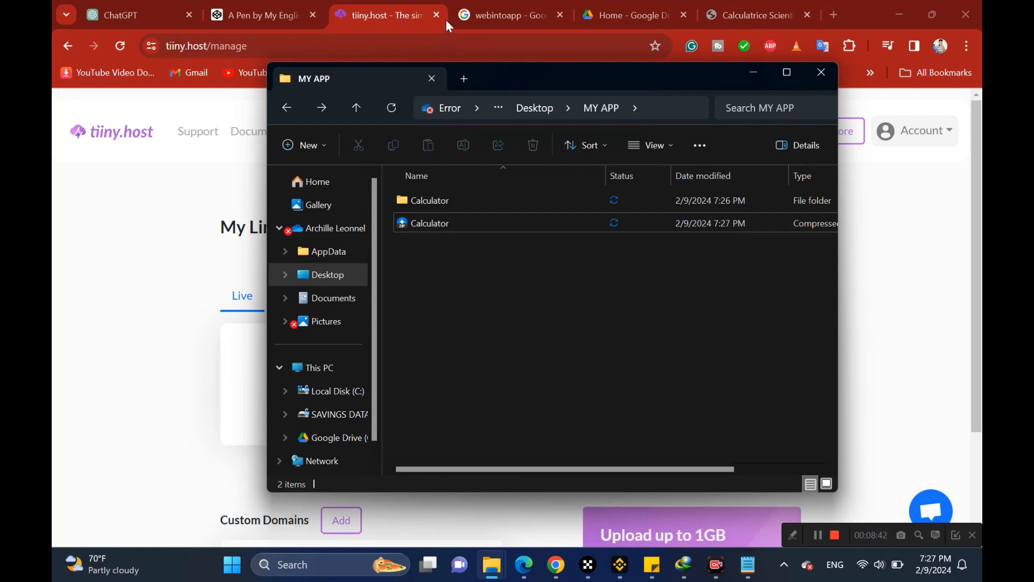
Upload the Calculator ZIP file to tiiny.host and publish it without a custom link name or access restrictions
drag(502, 78, 740, 85)
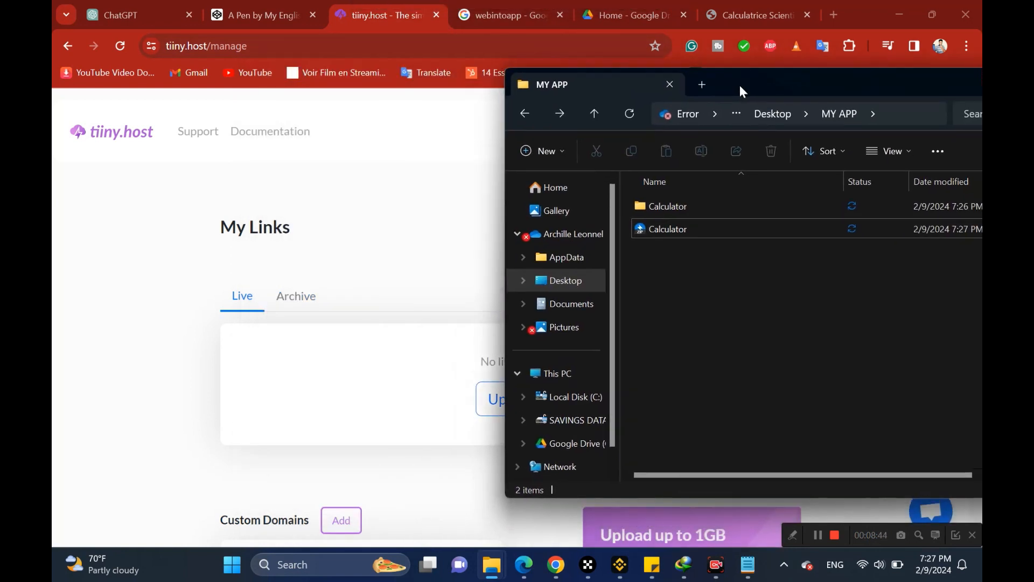
drag(658, 226, 323, 389)
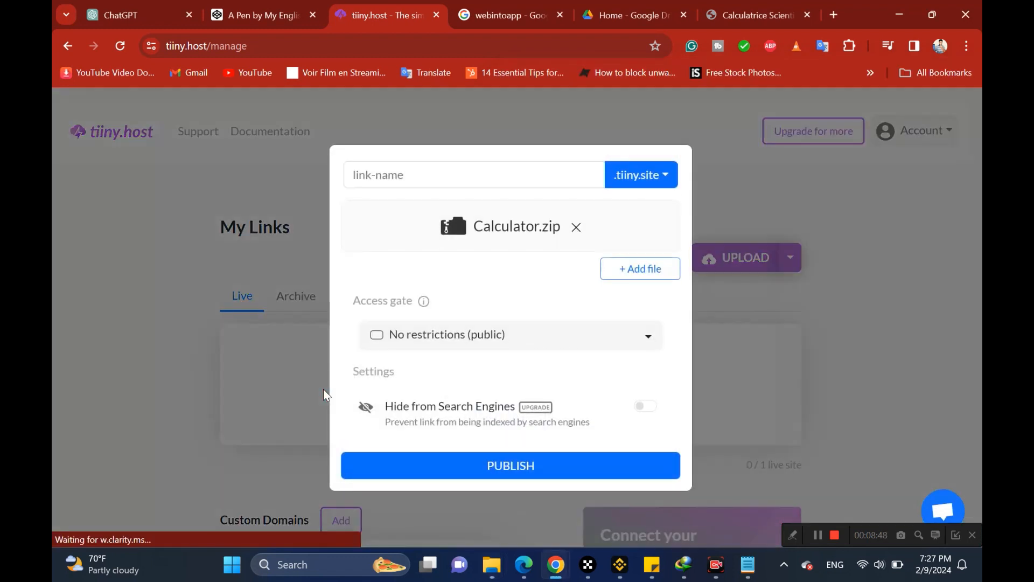
click(487, 467)
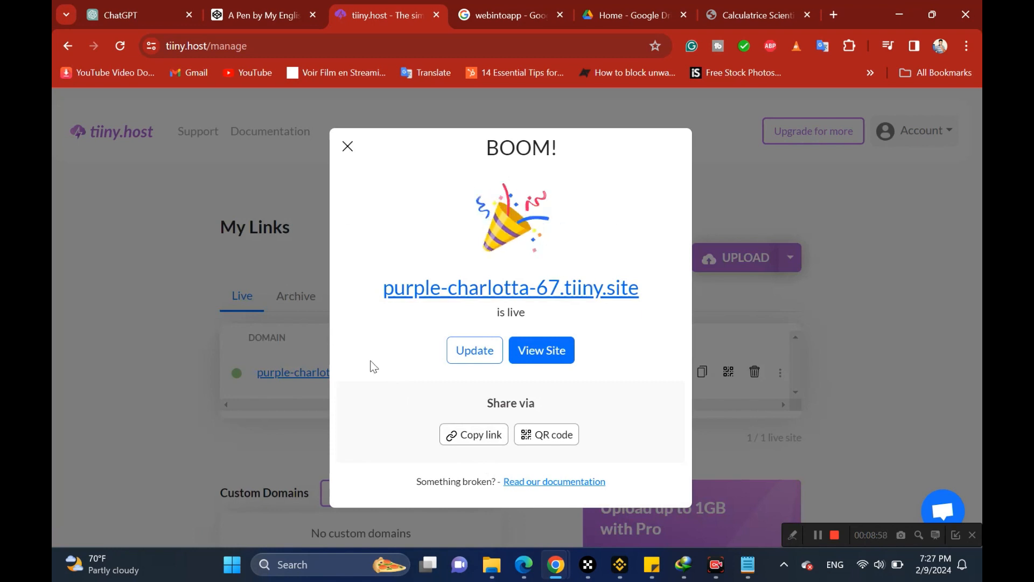
View the published calculator site and test it by calculating 25/5
click(555, 357)
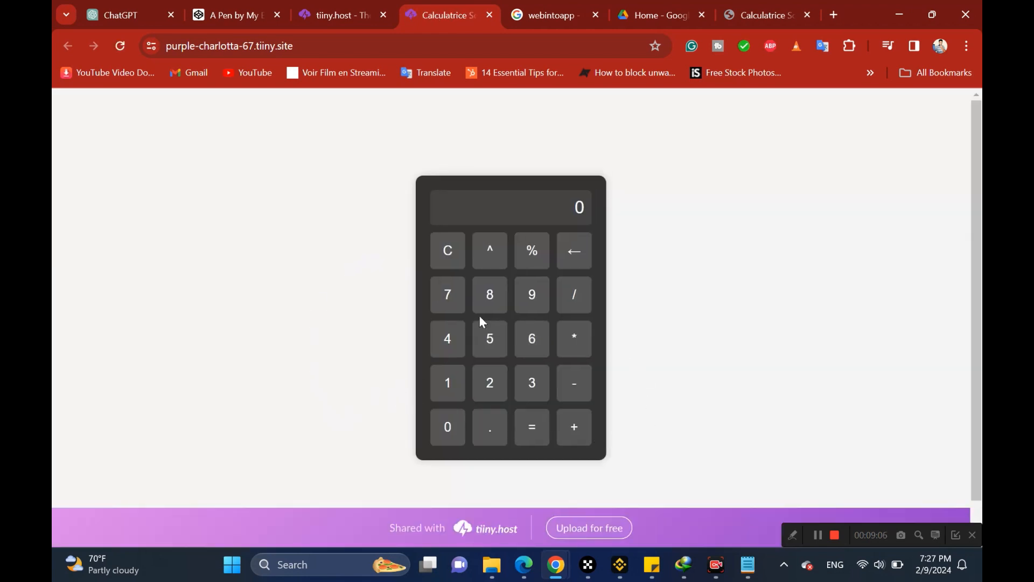
click(492, 391)
click(490, 349)
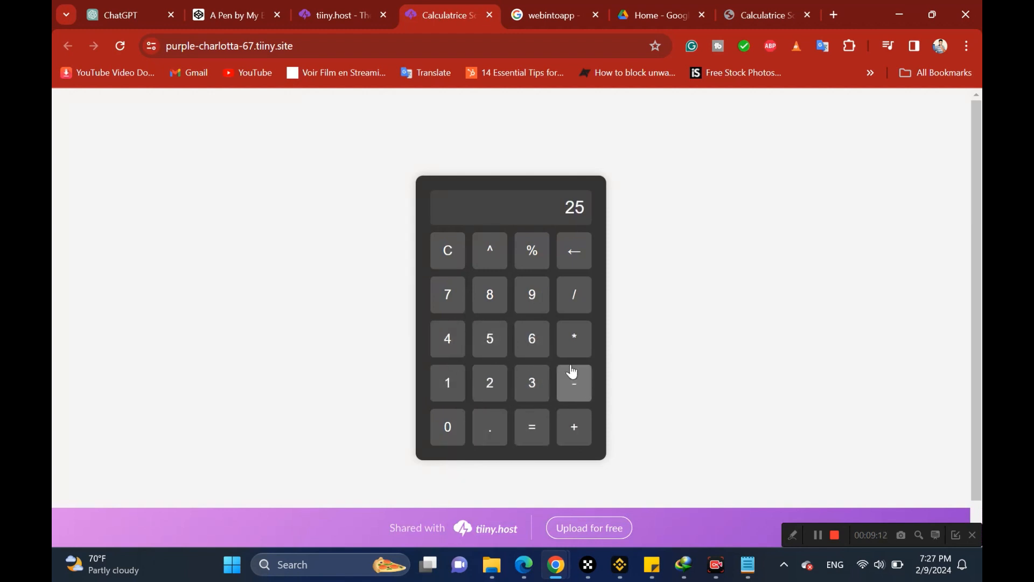
click(578, 298)
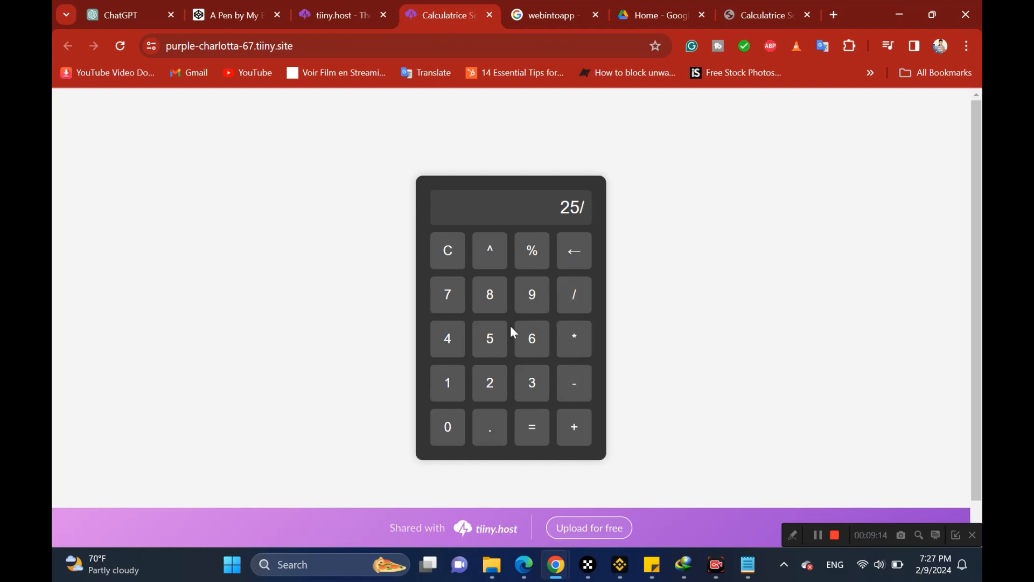
click(493, 341)
click(532, 431)
Open WebIntoApp from the webintoapp Google results and start its Online App Maker
click(542, 13)
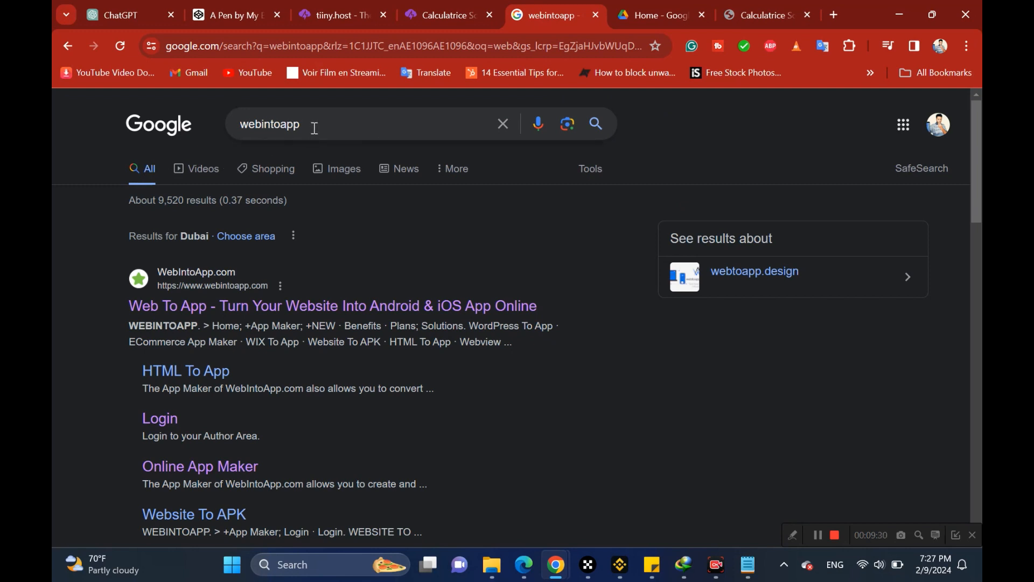
click(180, 319)
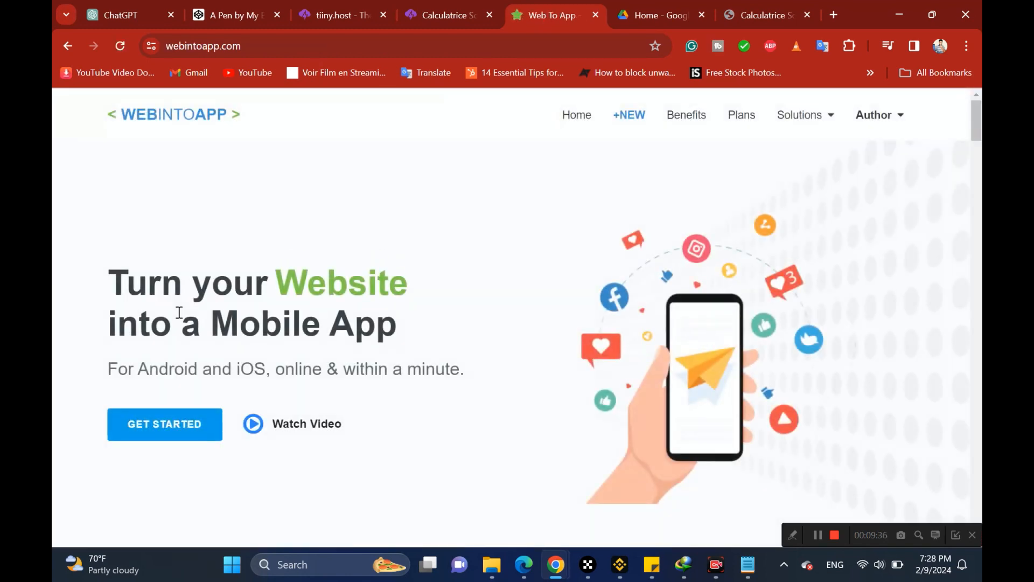
click(154, 429)
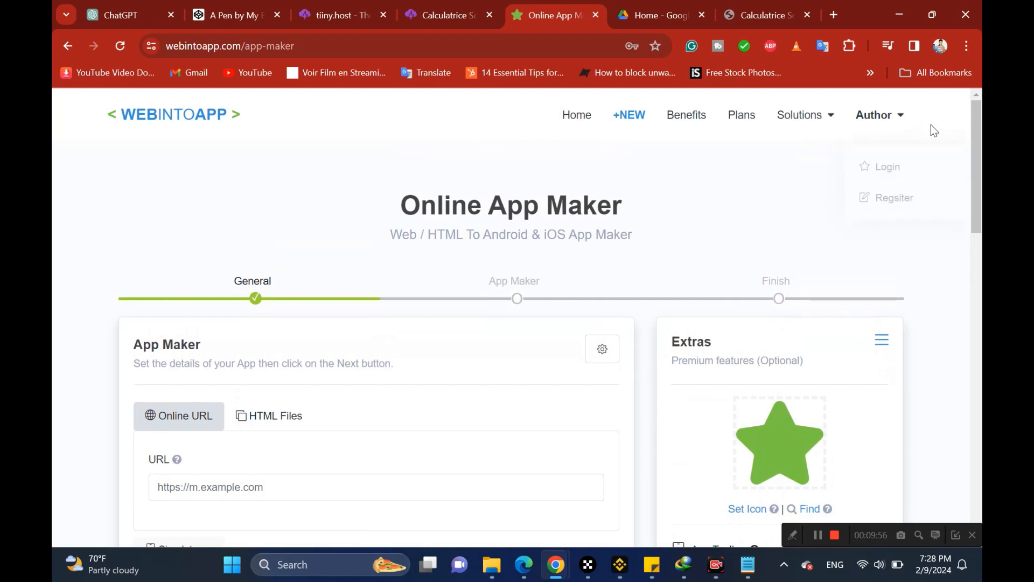
drag(977, 148, 975, 127)
mouse_move(888, 137)
mouse_move(978, 150)
mouse_down()
mouse_move(980, 196)
mouse_move(982, 142)
mouse_up()
Copy the live calculator site's address and paste it as the online URL in the WebIntoApp app maker
click(442, 15)
click(259, 45)
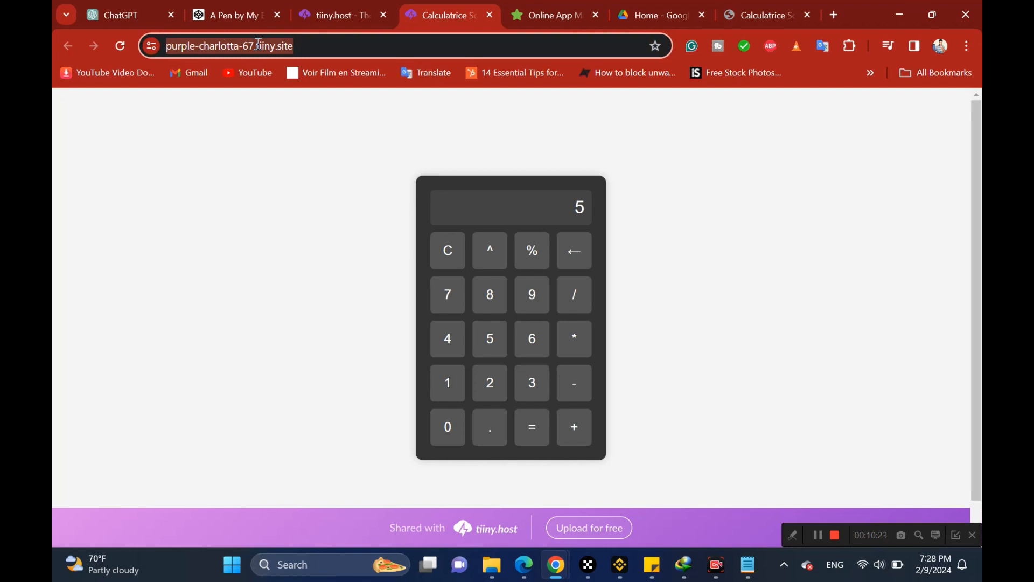
right_click(257, 47)
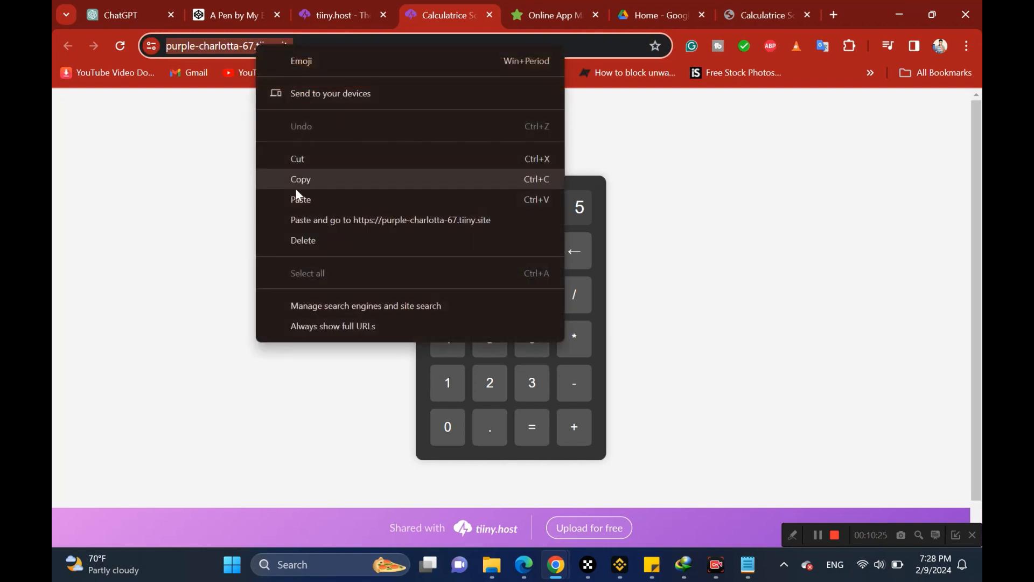
click(295, 180)
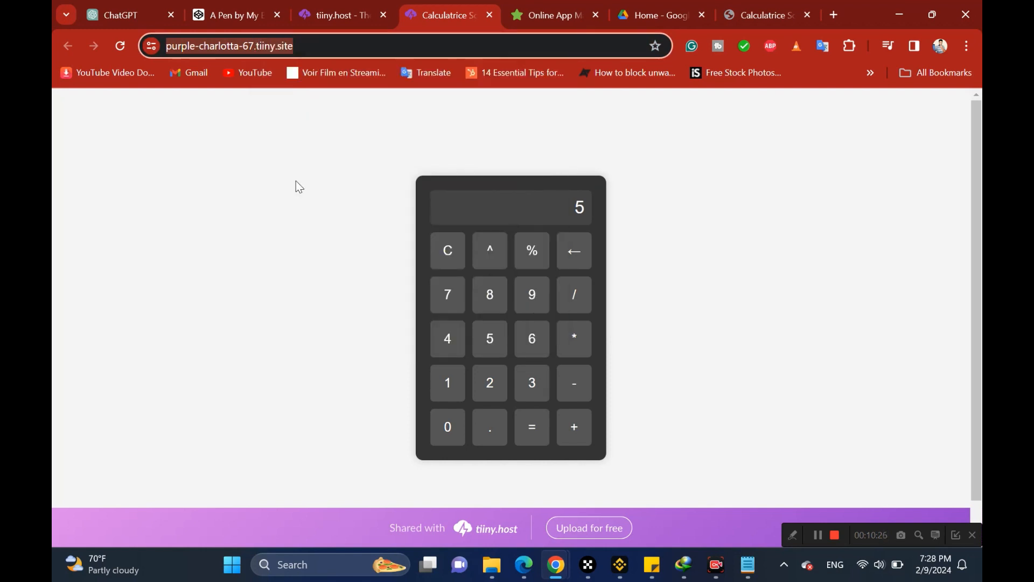
click(556, 7)
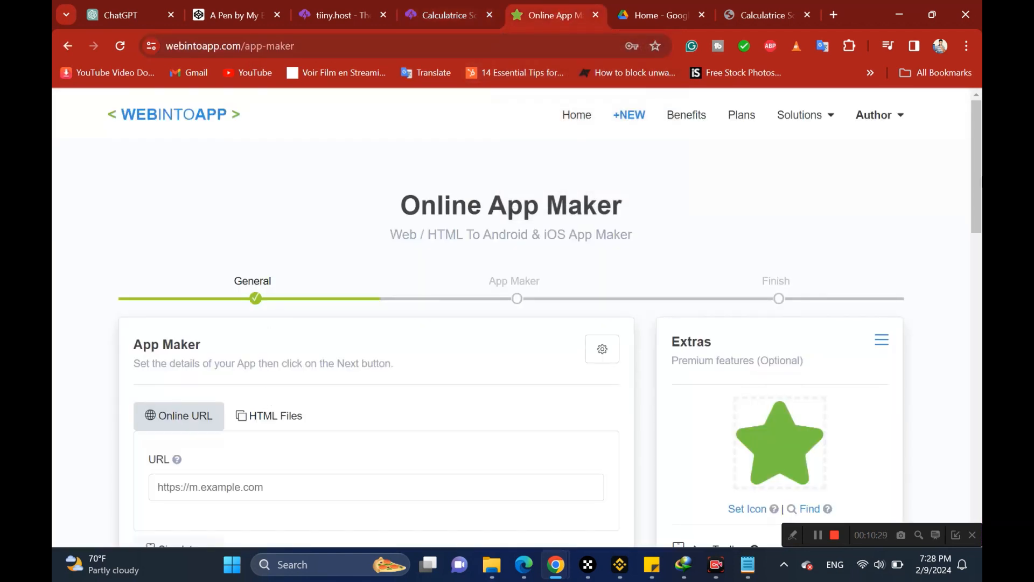
scroll(980, 178, down, 4)
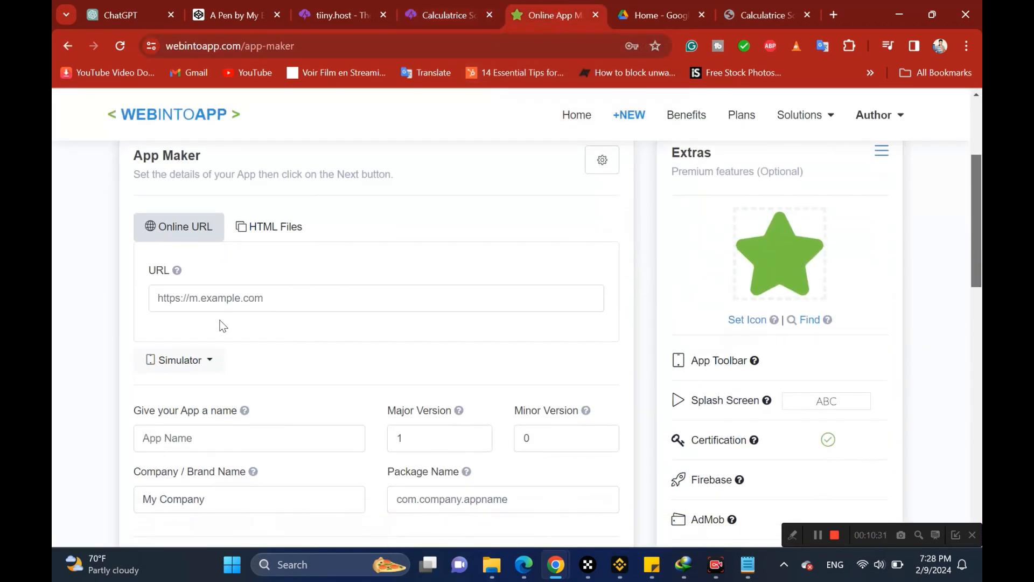
click(228, 296)
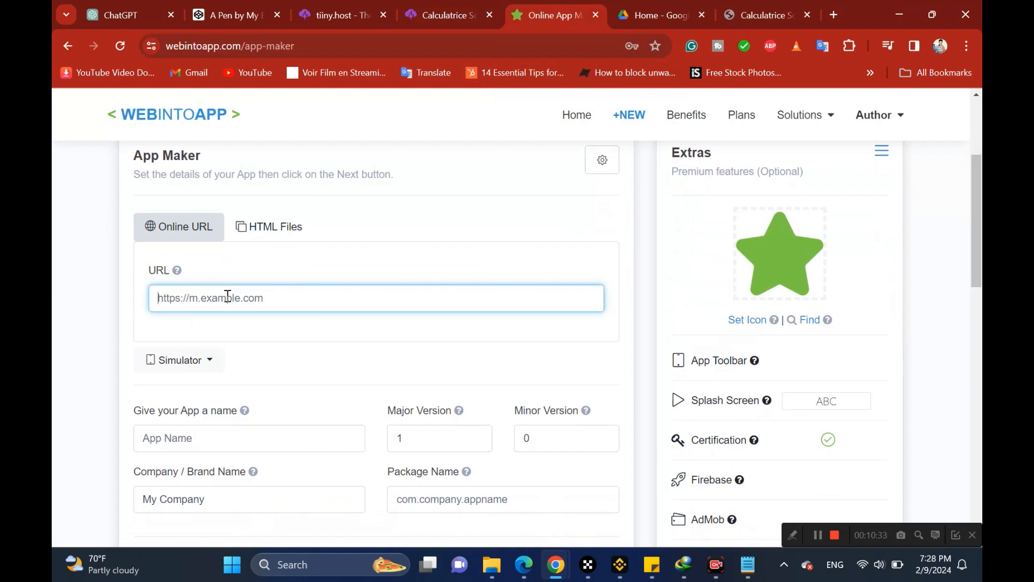
key(ctrl+v)
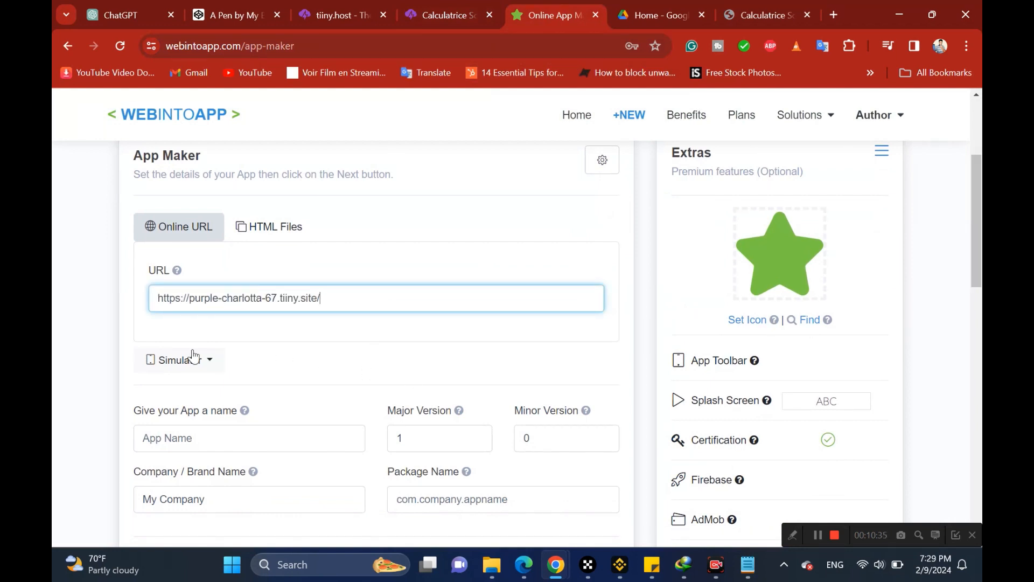
Name the app Xcalculator, keep the default version and company, and continue to the app details
click(218, 441)
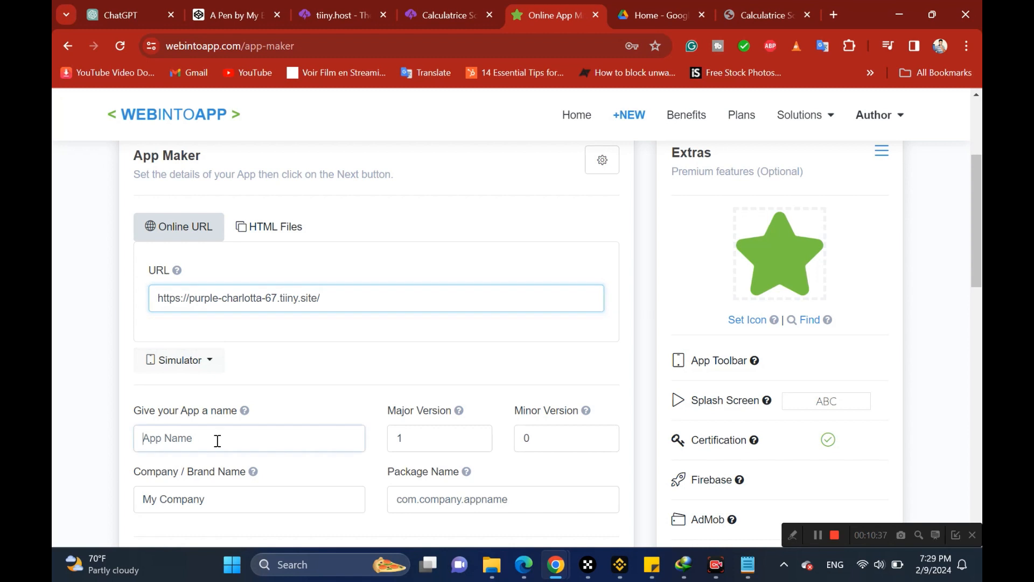
text(X)
scroll(252, 422, down, 1)
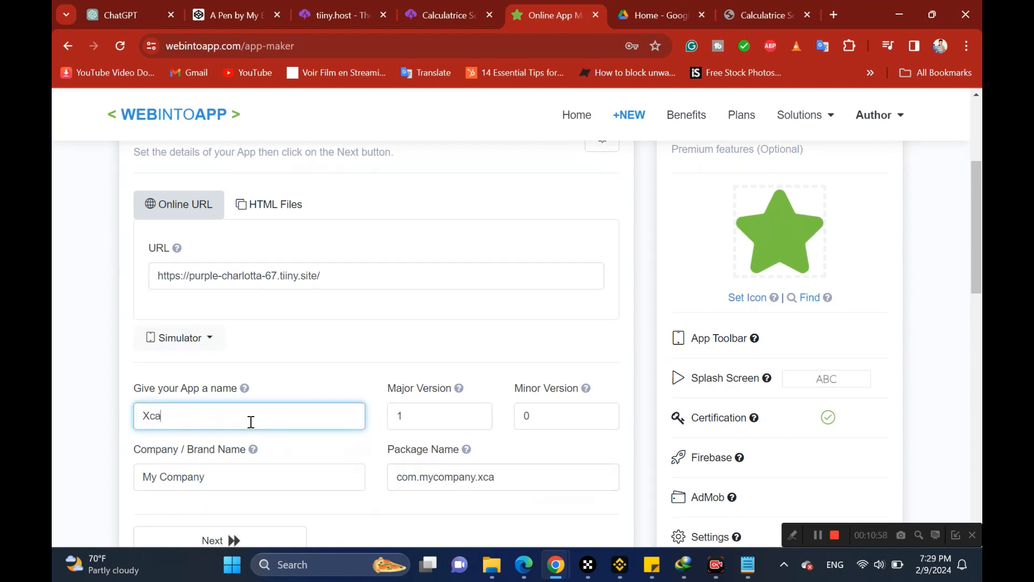
text(calculator)
drag(975, 277, 981, 324)
click(226, 398)
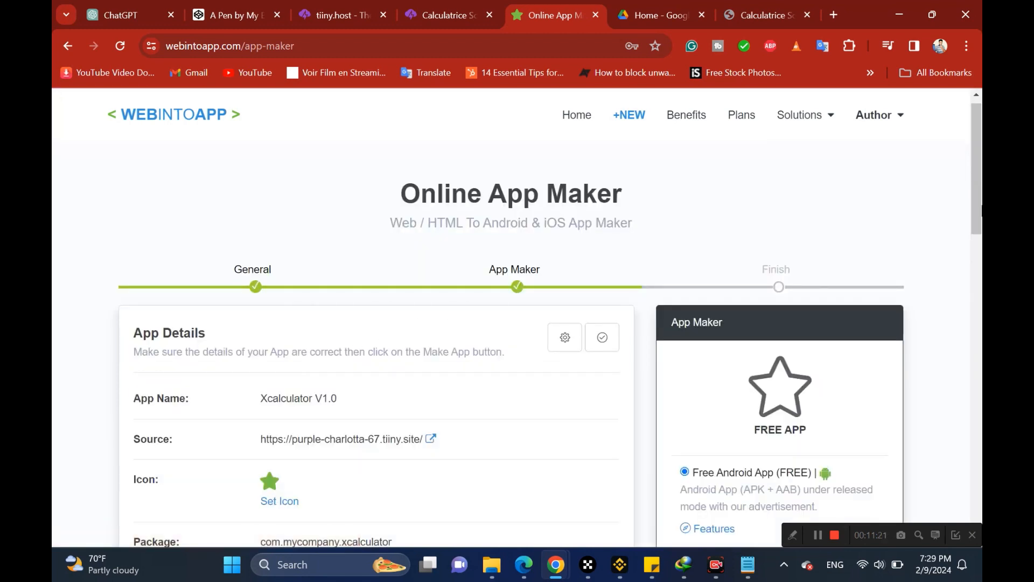
drag(981, 151, 981, 219)
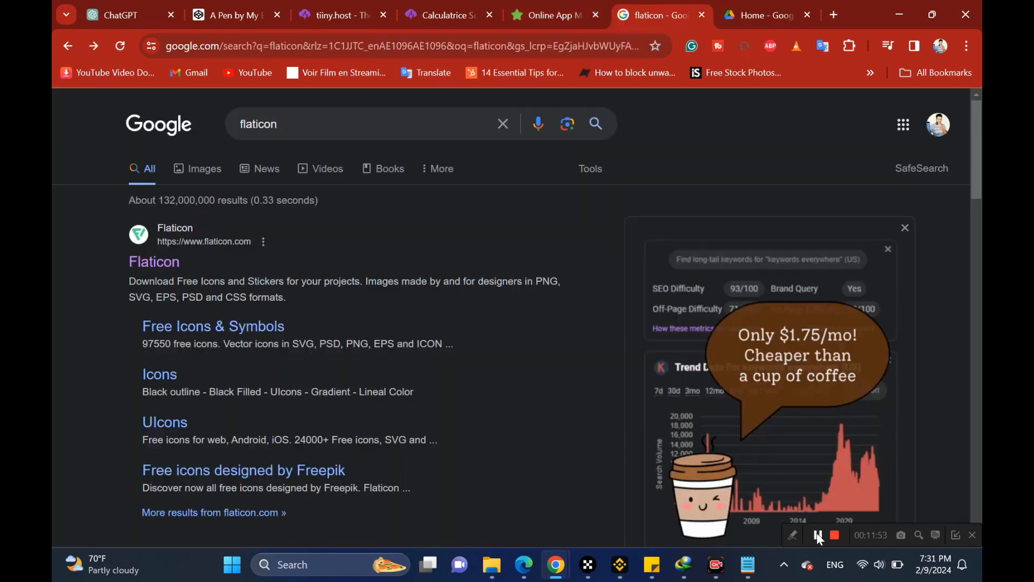
Search Google for flaticon and open the Flaticon website from the results
click(321, 123)
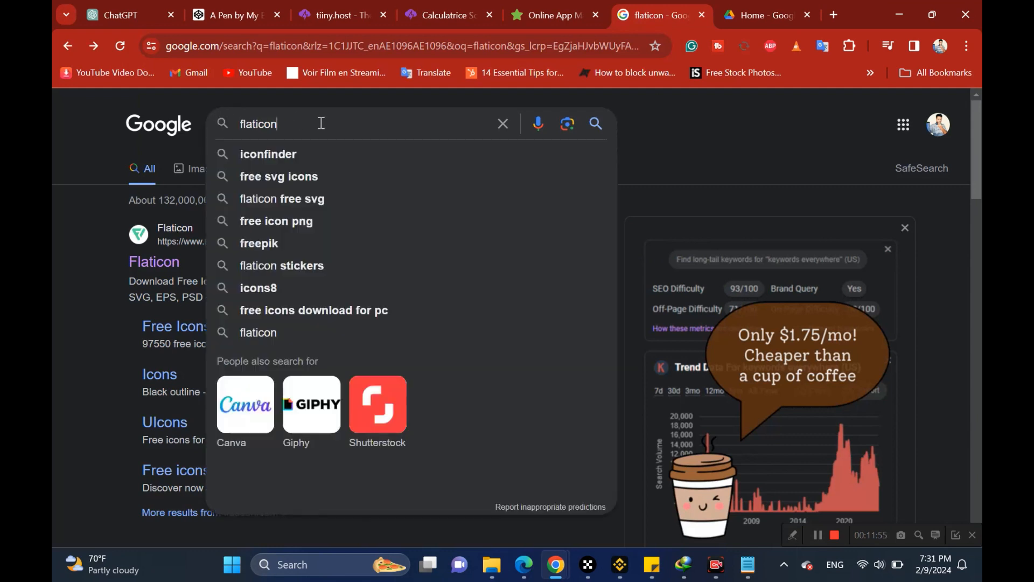
key(BackSpace)
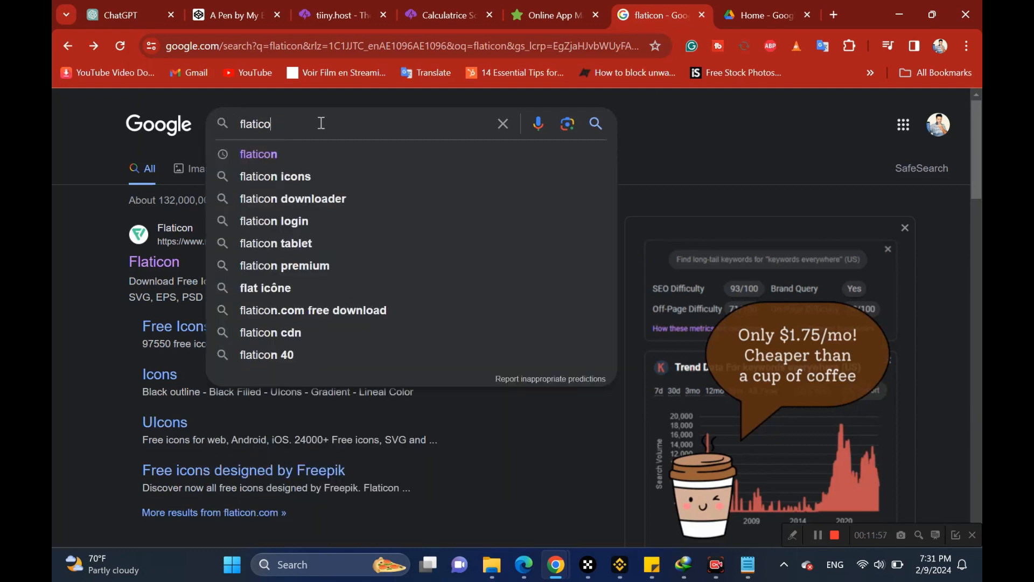
text(n)
key(Return)
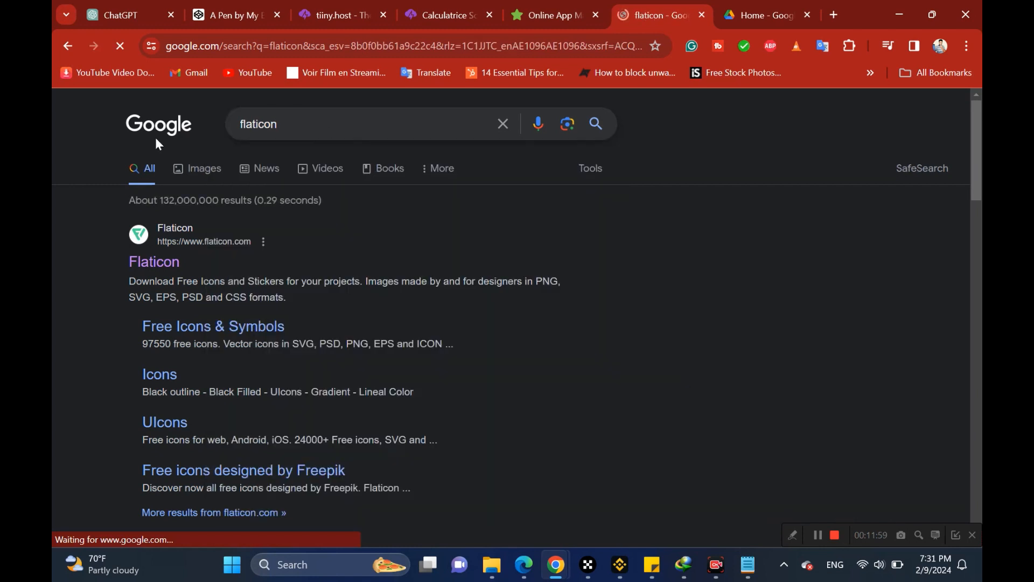
click(149, 270)
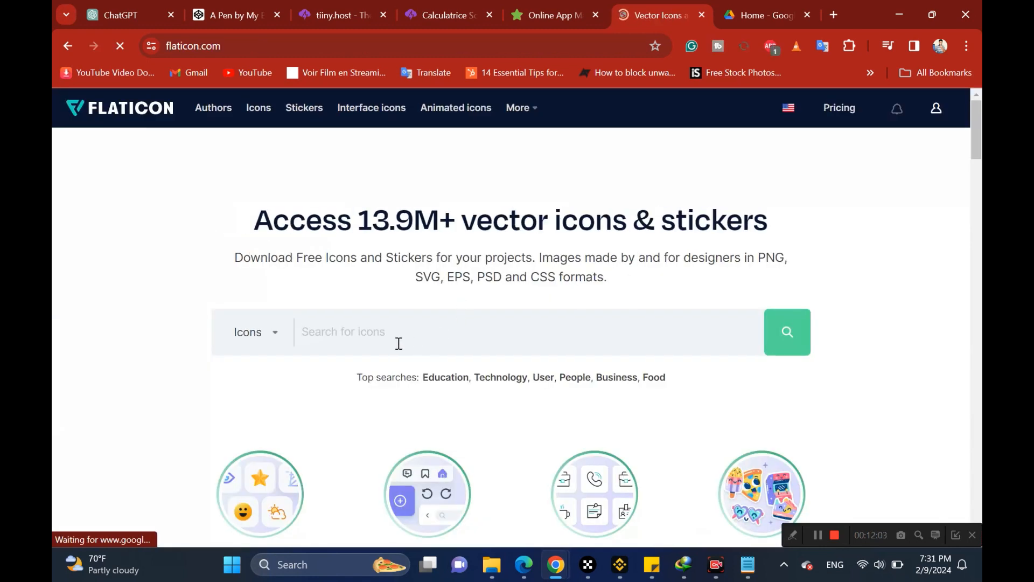
Search Flaticon's icons for "calculator app" using the suggested search term
click(398, 343)
text(calcu.lat)
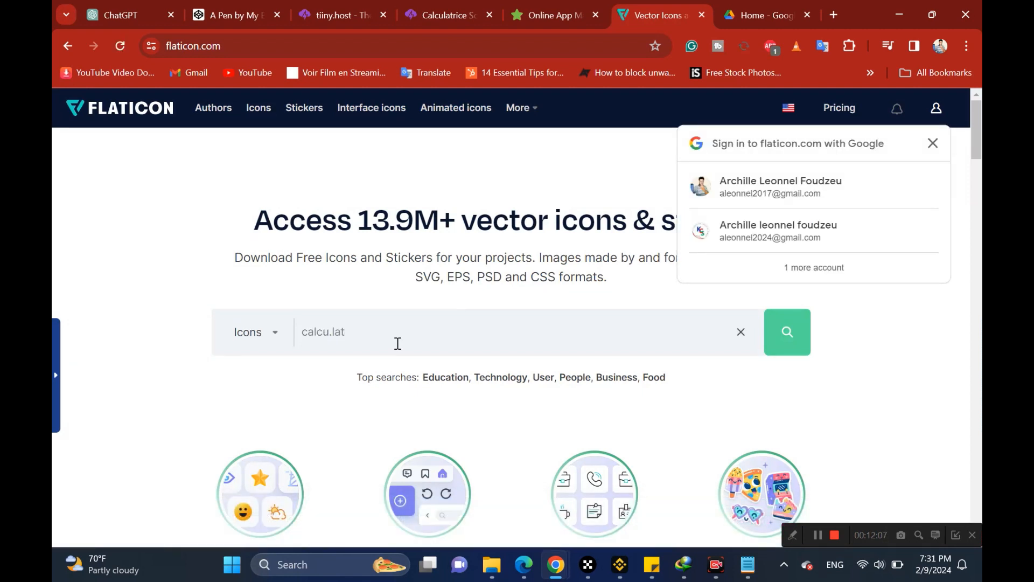
key(BackSpace)
key(BackSpace)
key(BackSpace)
key(BackSpace)
text(lator)
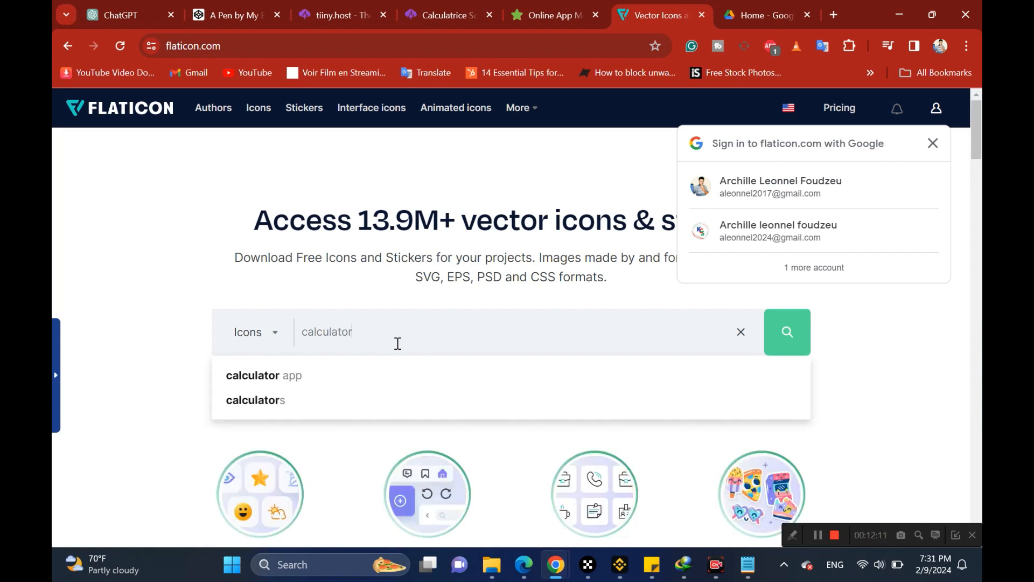
click(328, 373)
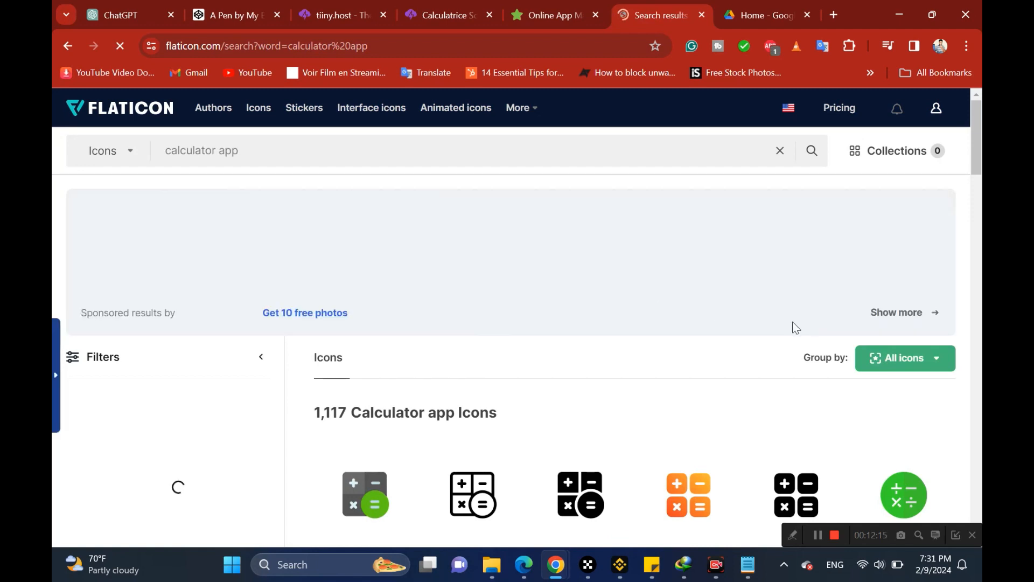
Dismiss the Google sign-in prompt covering the calculator app icon results
drag(980, 137, 981, 212)
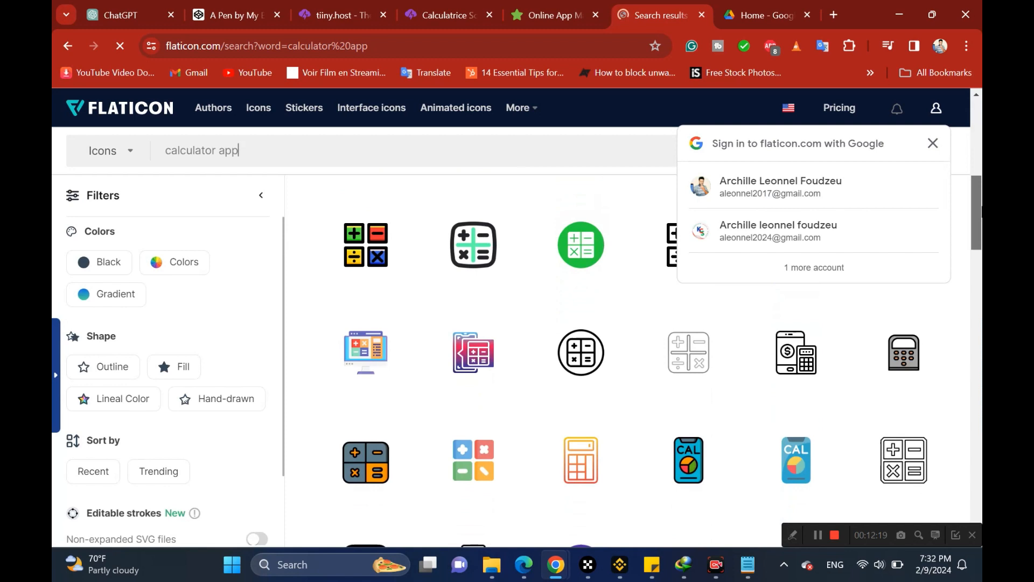
click(938, 151)
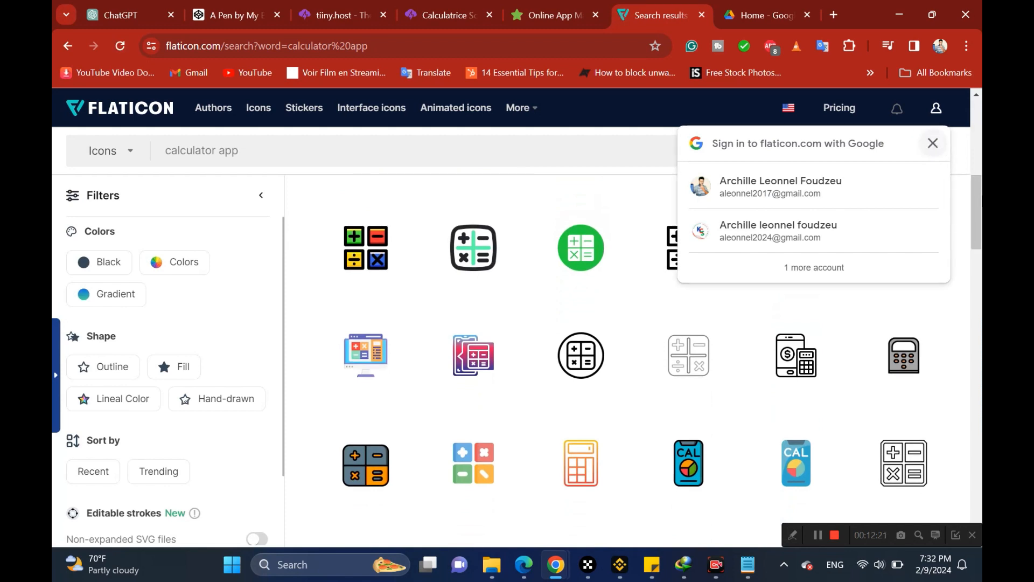
click(933, 144)
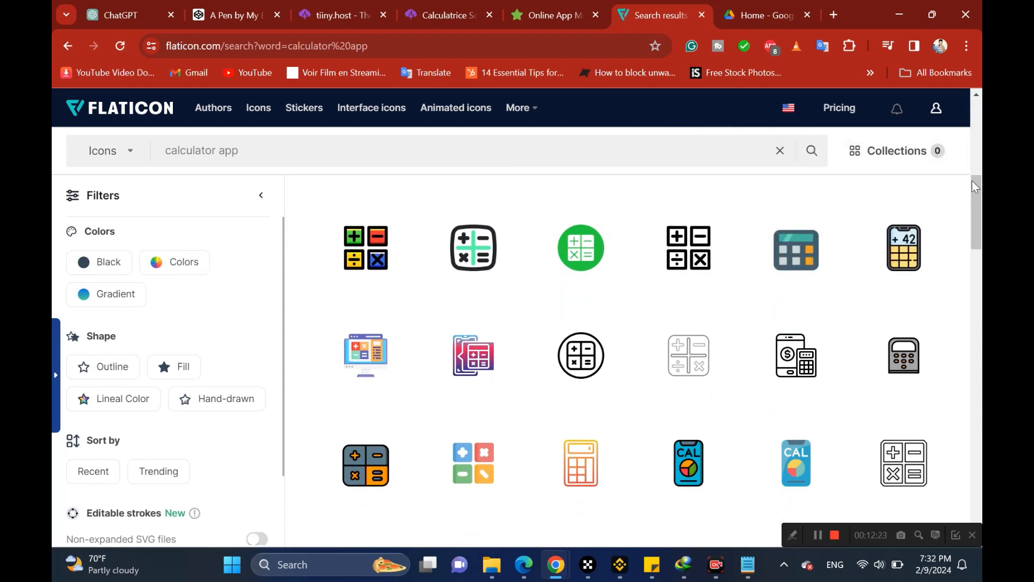
Choose the orange, white and black four-tile calculator icon and download it free as a 512px PNG
mouse_move(982, 197)
mouse_down()
mouse_move(981, 351)
mouse_move(969, 160)
mouse_move(981, 211)
mouse_up()
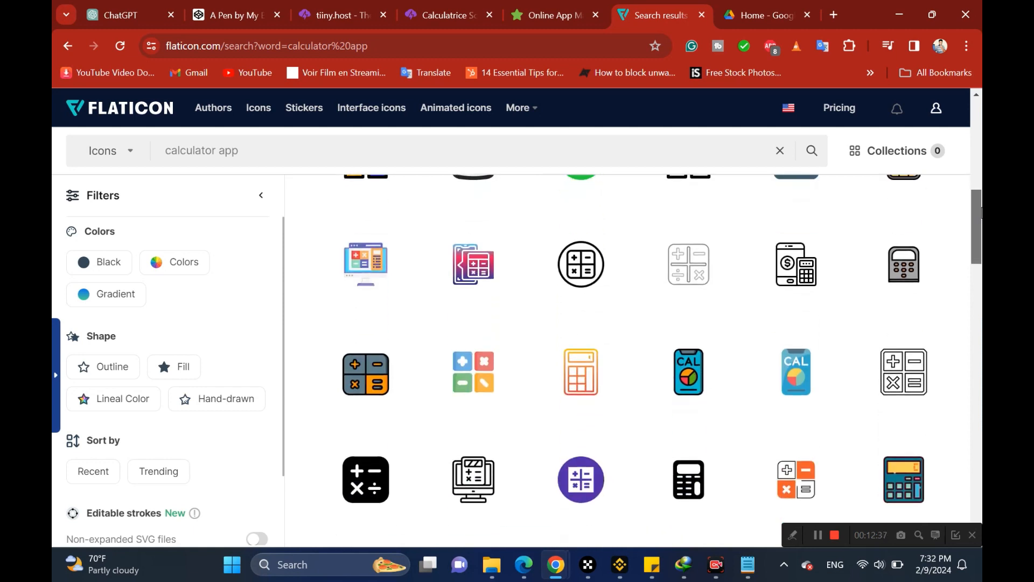
drag(981, 212, 980, 206)
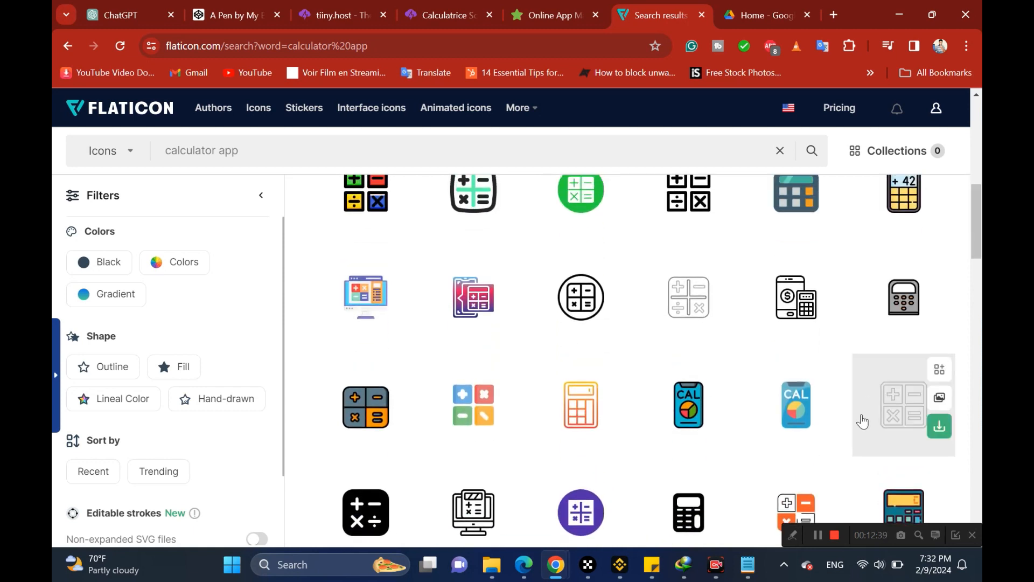
click(811, 494)
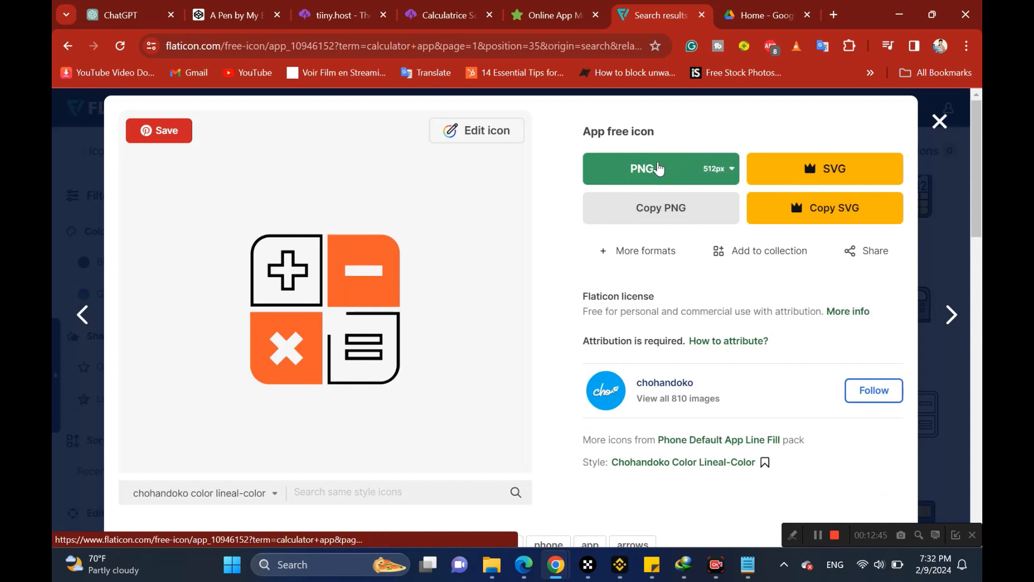
click(658, 168)
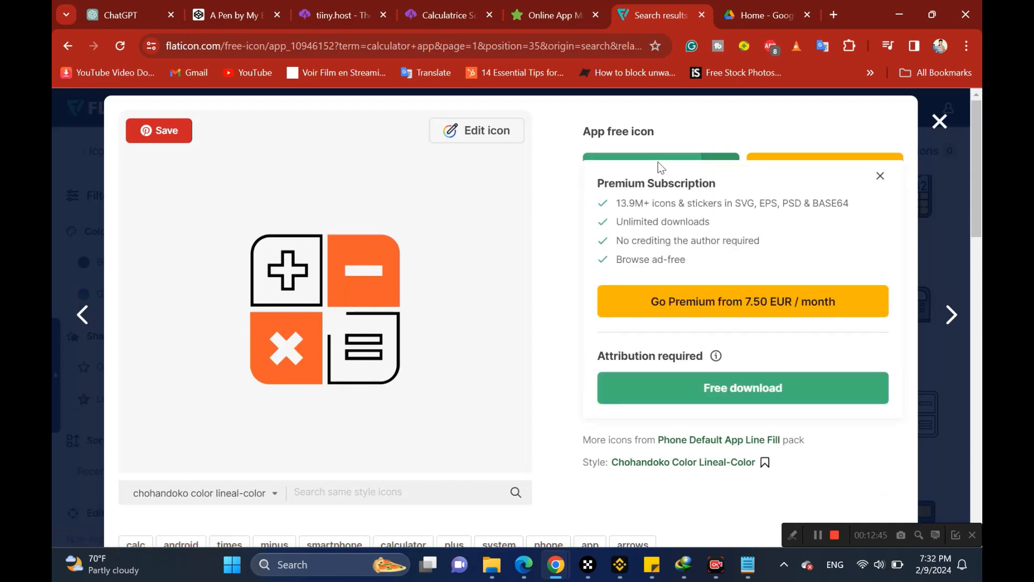
click(711, 388)
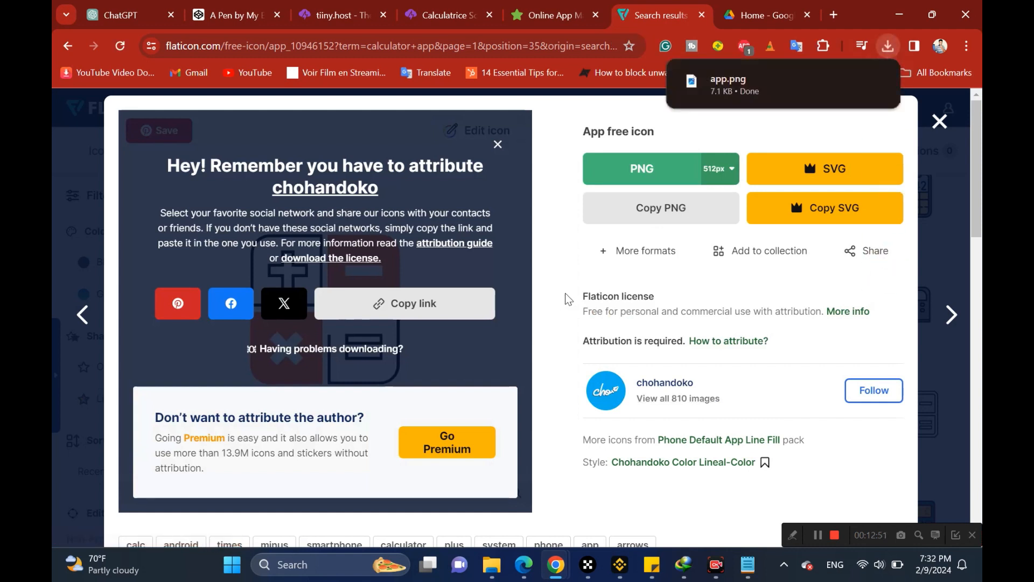
click(888, 46)
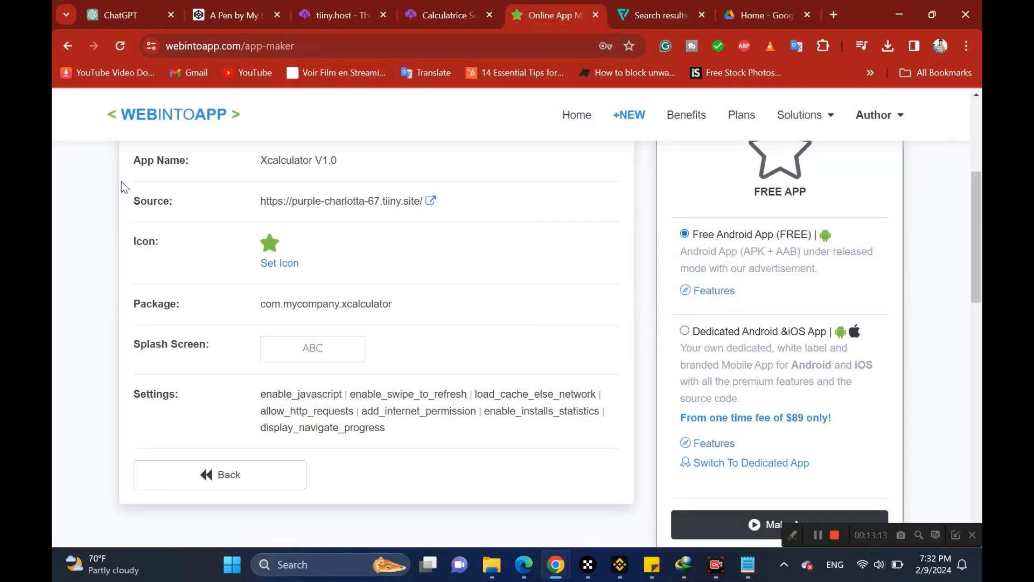
Set the app file from the MY APP folder as the Xcalculator icon and make the free Android app
click(272, 264)
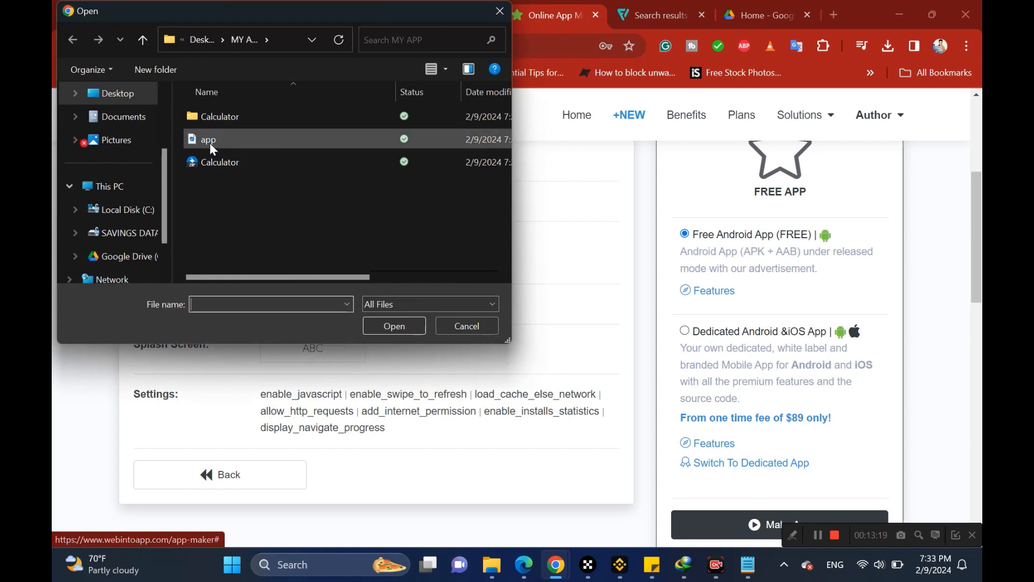
double_click(209, 141)
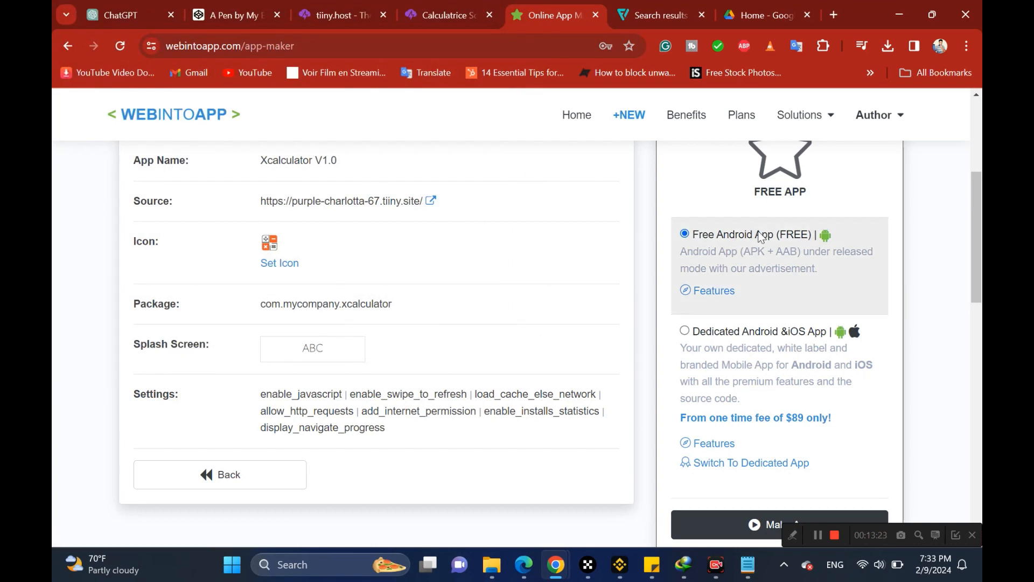
mouse_move(978, 223)
mouse_down()
mouse_move(979, 167)
mouse_move(978, 237)
mouse_up()
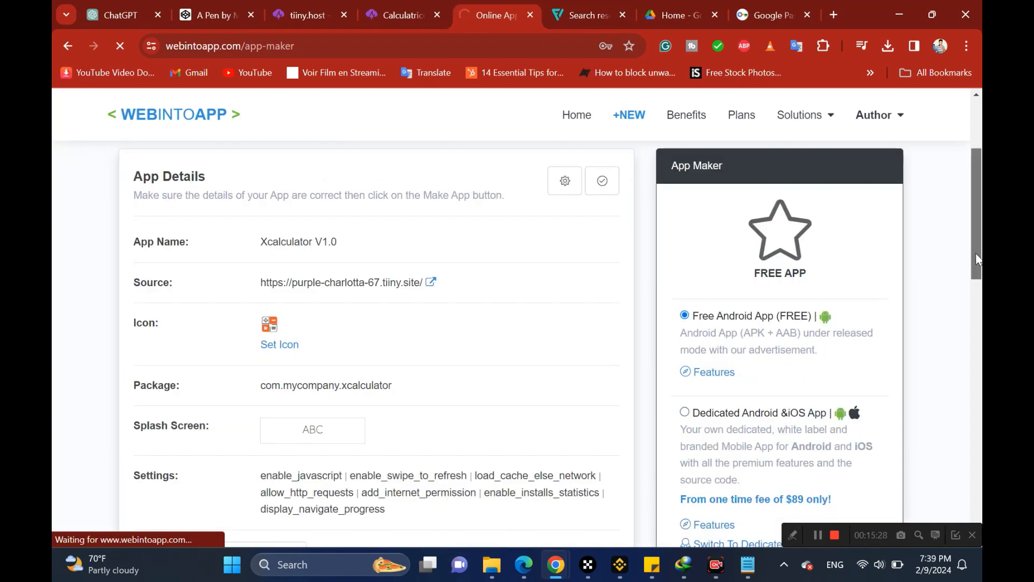
click(976, 253)
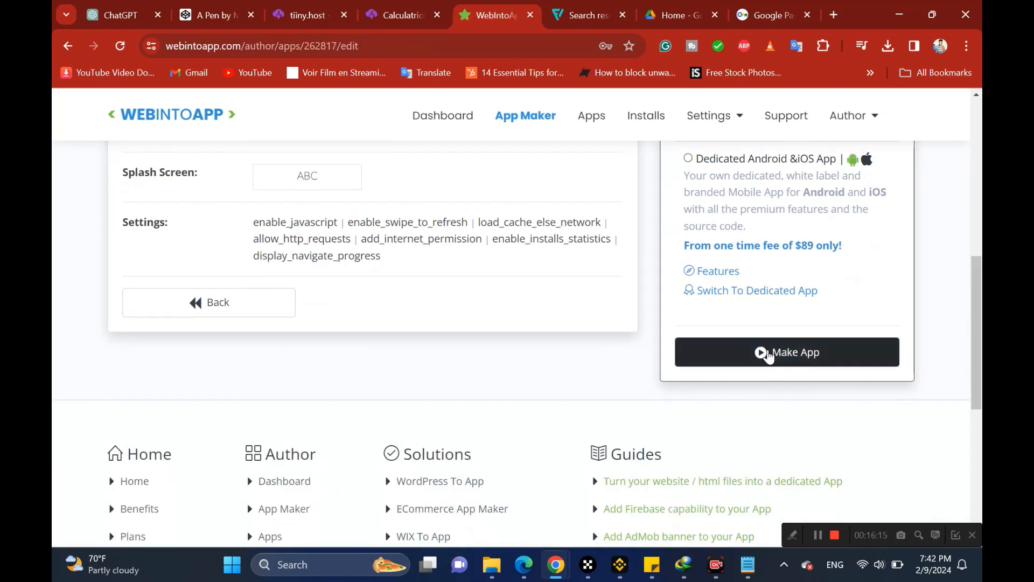
click(765, 352)
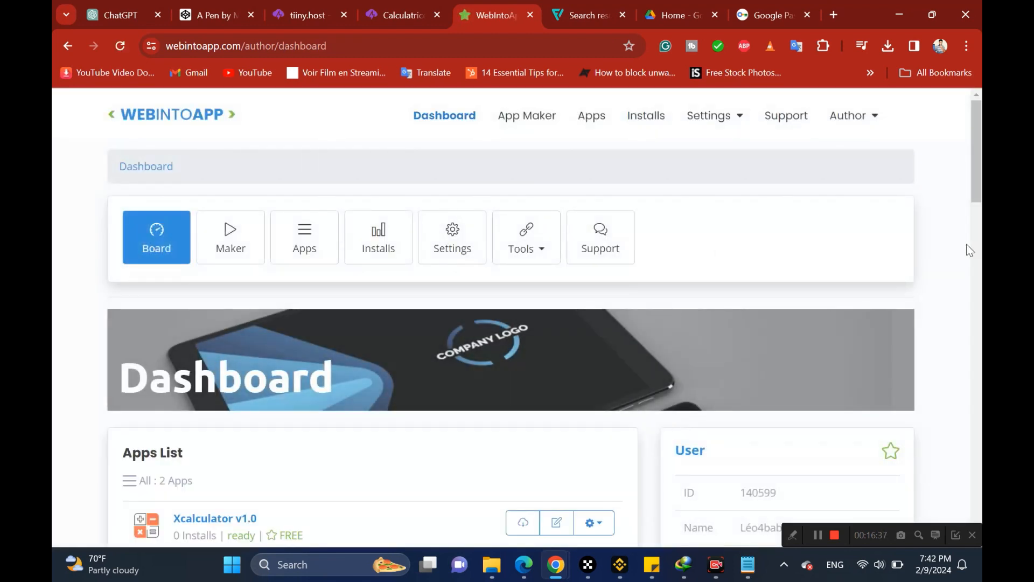
Download all files of the ready Xcalculator v1.0 free app as a ZIP and close the download dialog
scroll(483, 200, down, 5)
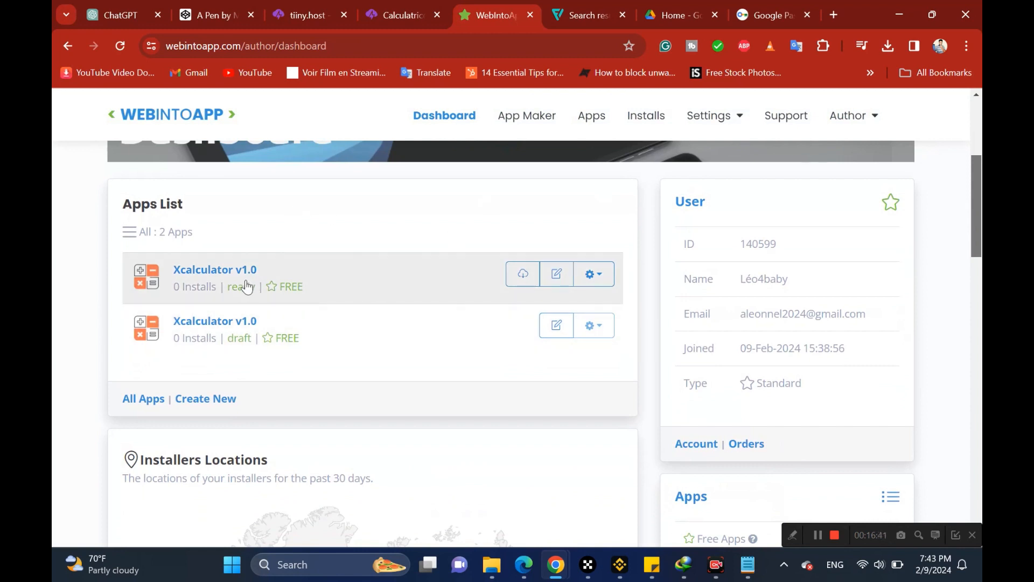
click(525, 275)
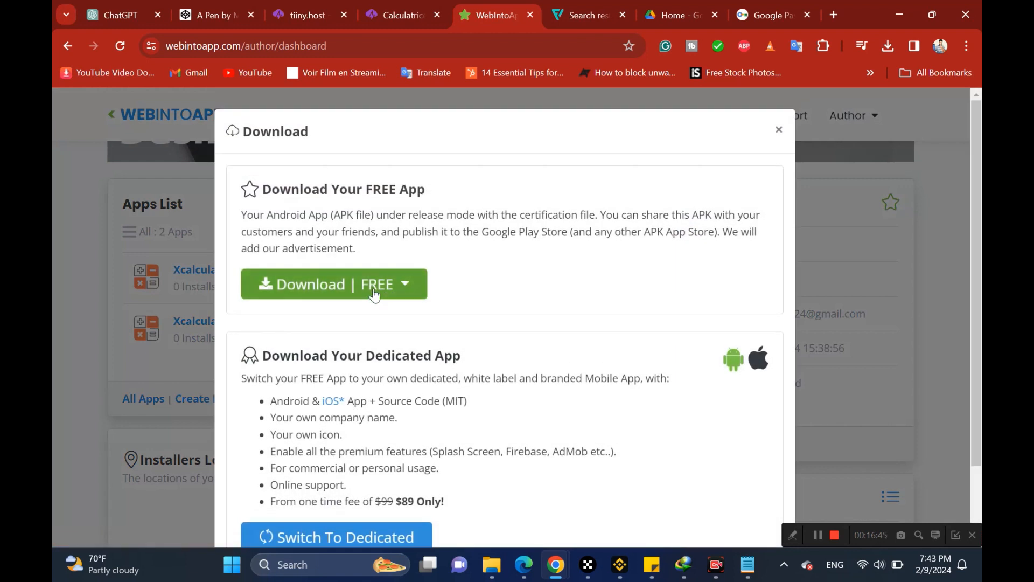
click(304, 281)
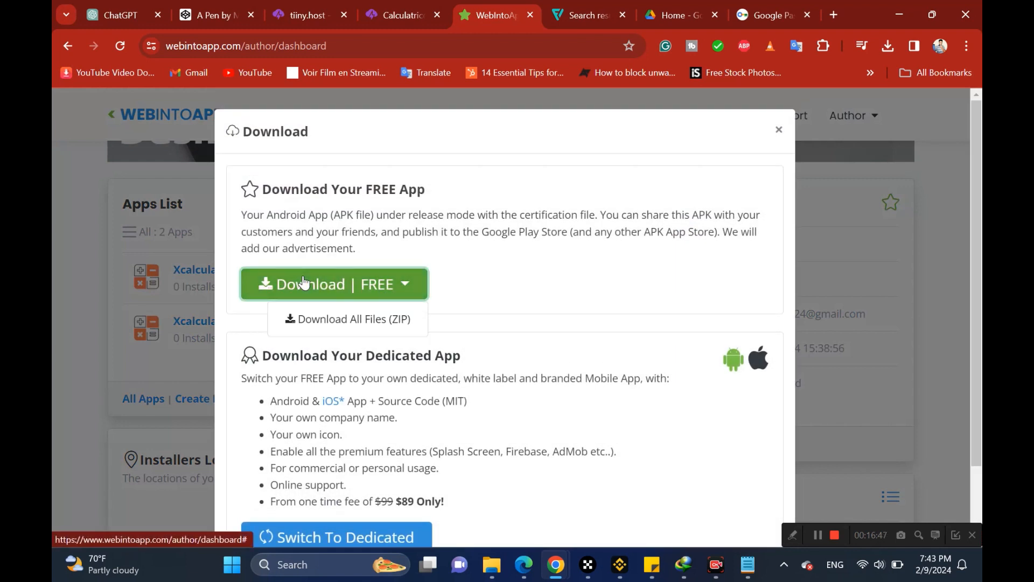
click(350, 317)
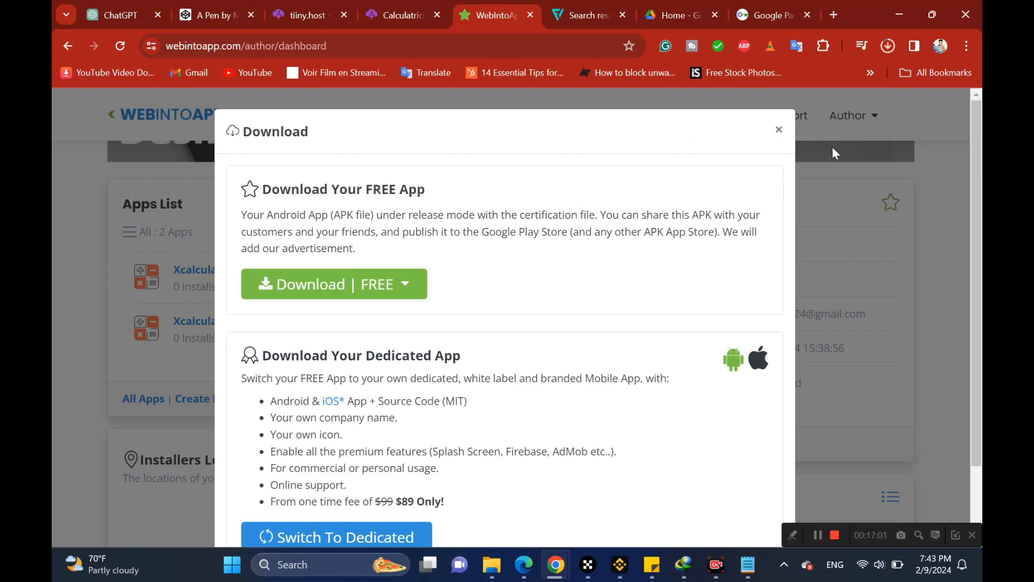
click(780, 131)
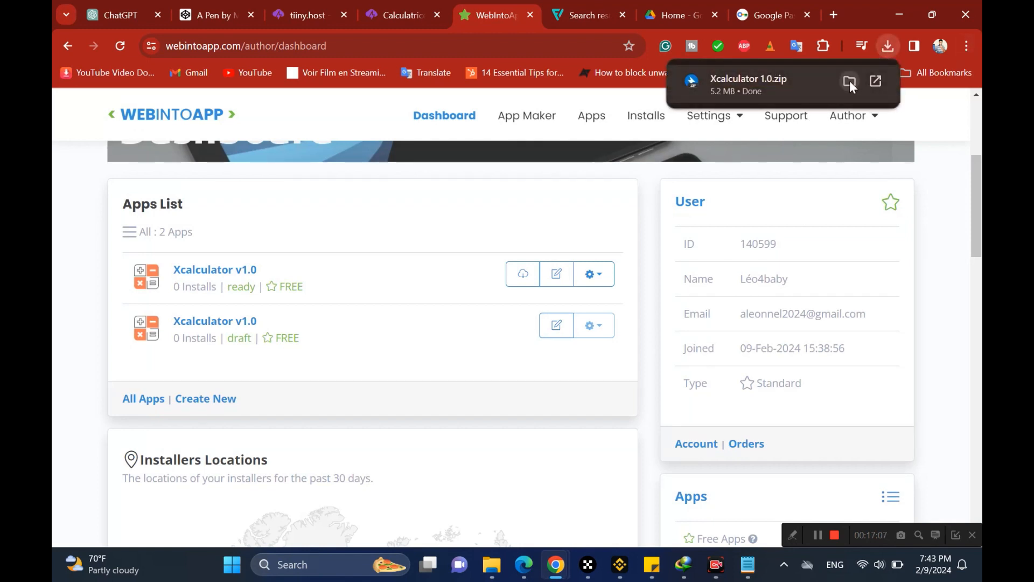
Show the downloaded Xcalculator 1.0 ZIP in its folder and move it from Downloads into the MY APP folder
click(849, 81)
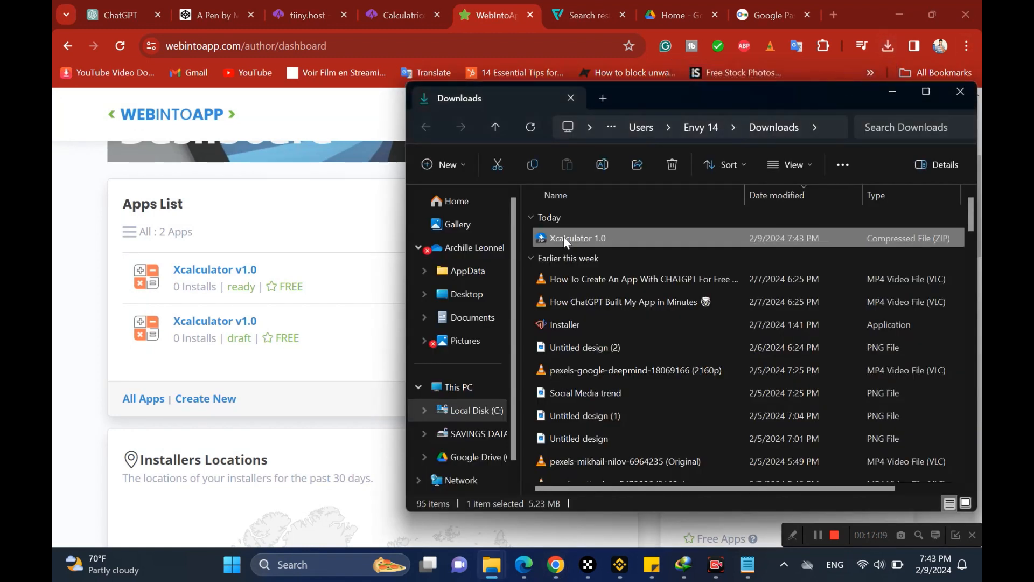
drag(563, 236, 728, 396)
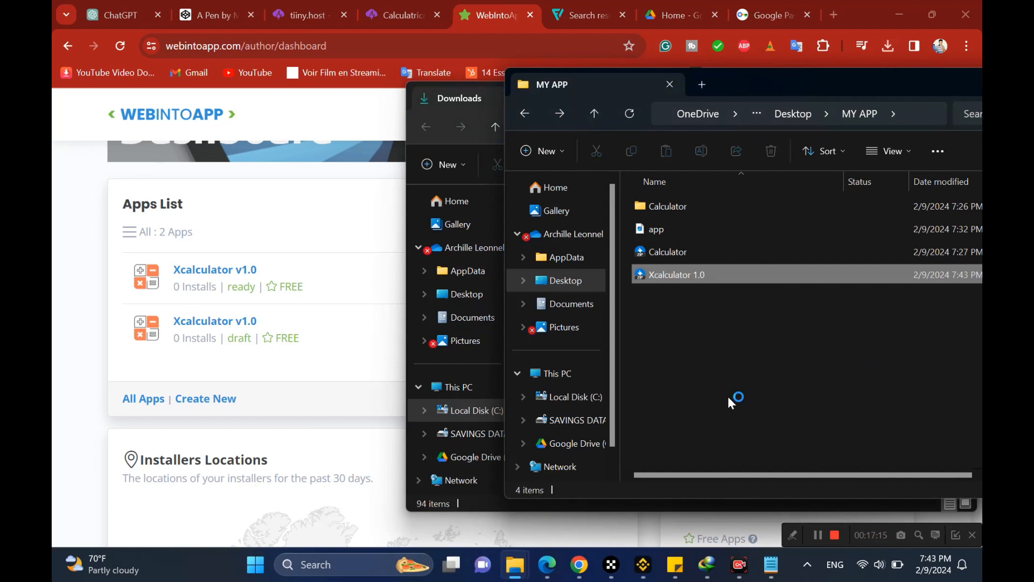
click(690, 356)
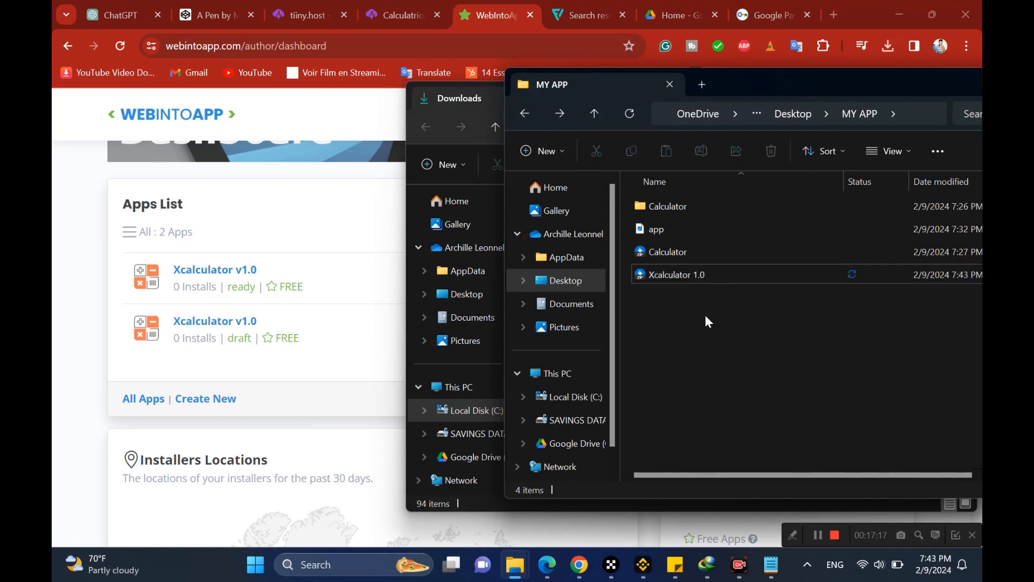
Extract the Xcalculator 1.0 ZIP with Bandizip into its own Xcalculator 1.0 folder and dismiss the extraction window
click(683, 275)
right_click(683, 273)
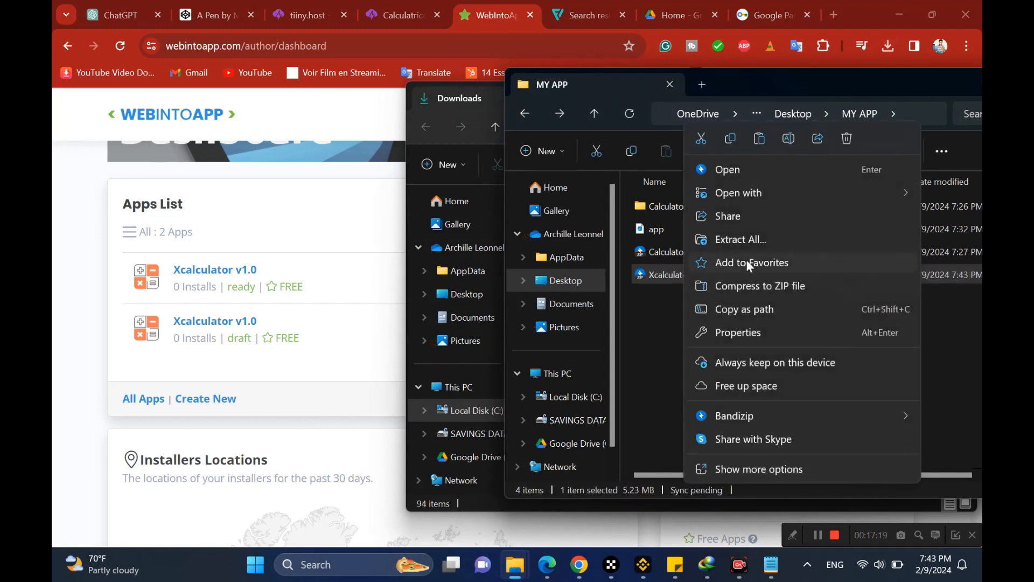
mouse_move(782, 188)
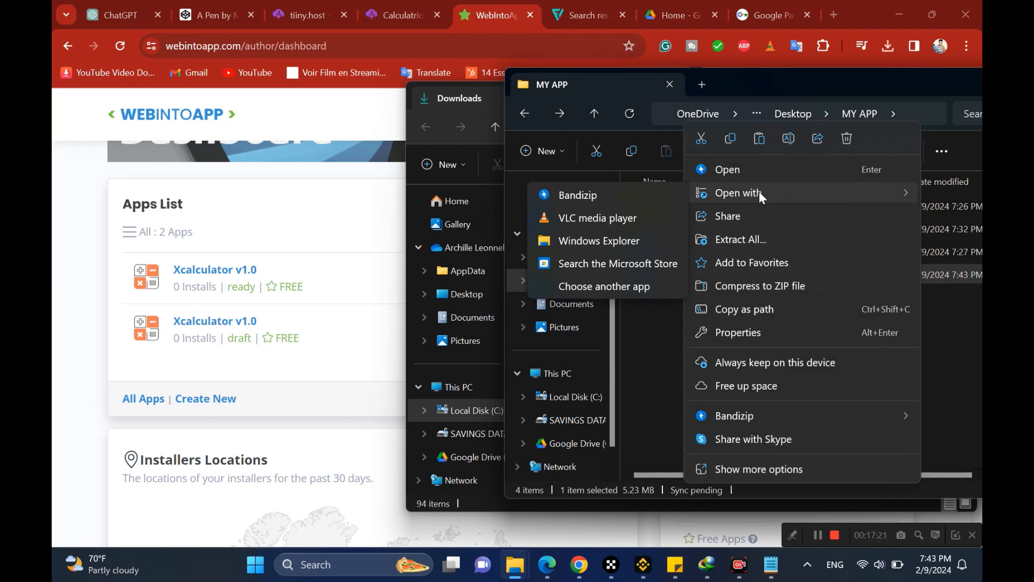
mouse_move(751, 417)
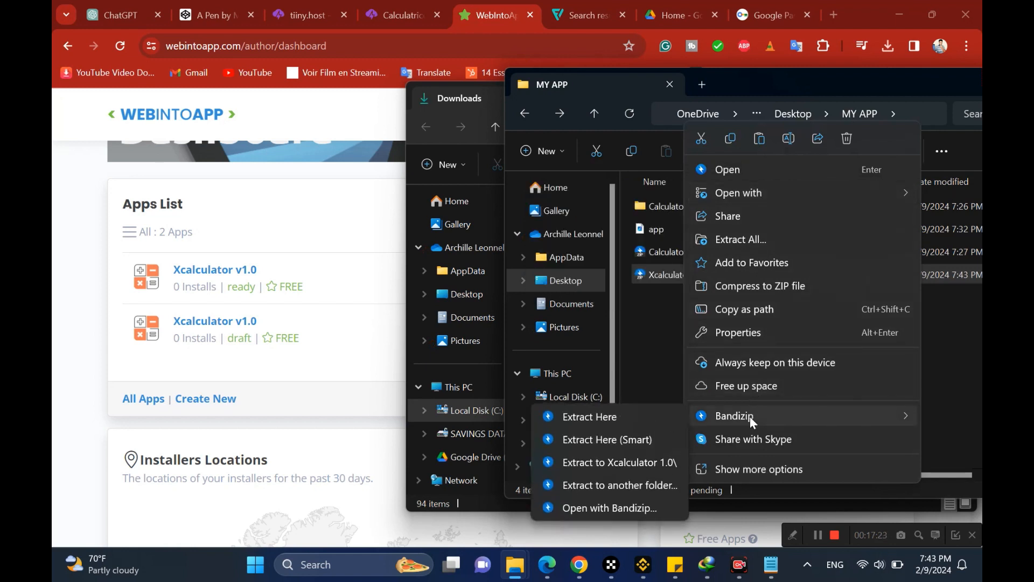
click(616, 465)
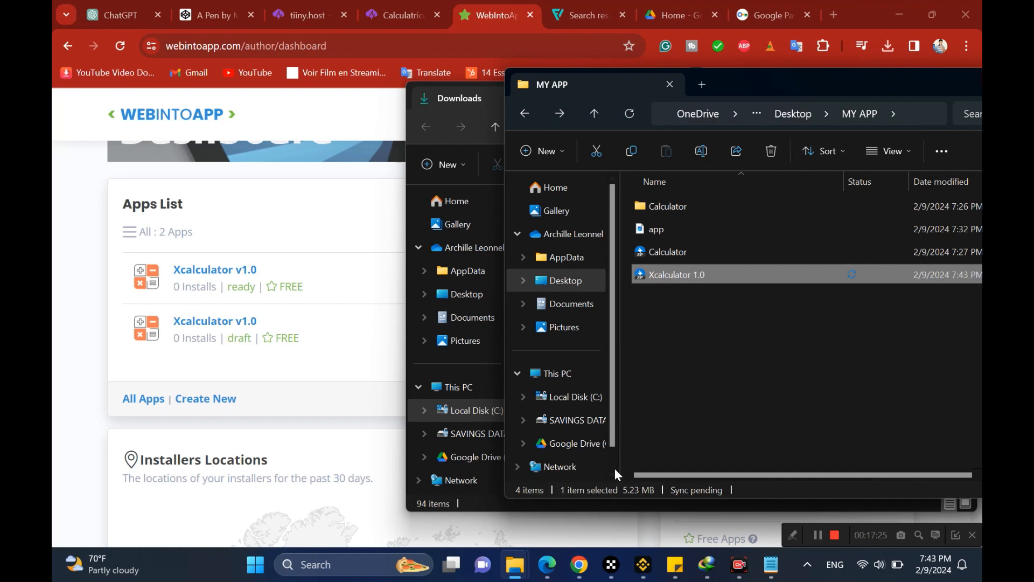
click(678, 430)
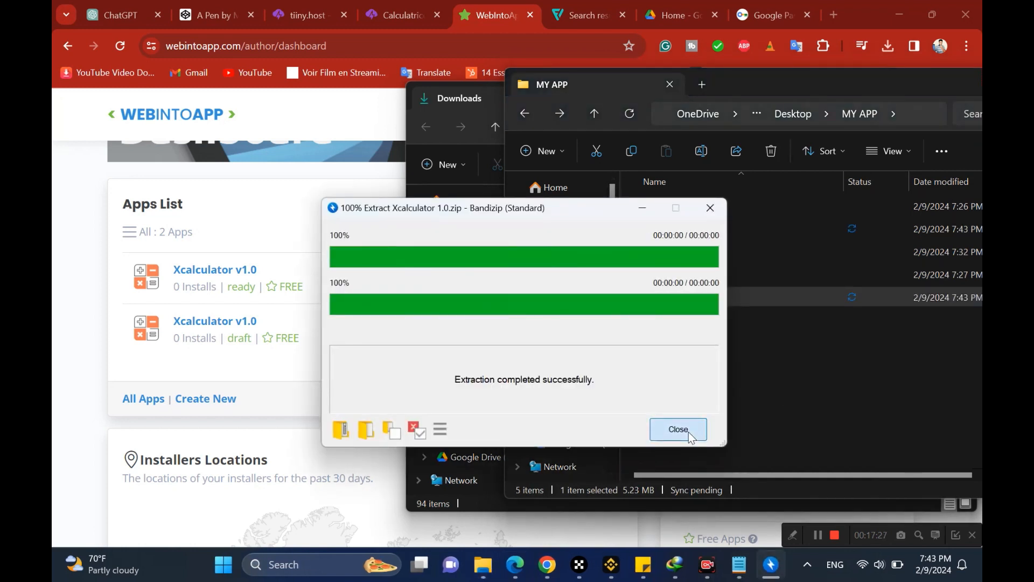
click(761, 389)
Open the android folder inside the extracted Xcalculator 1.0 folder and close the Downloads window behind it
double_click(697, 229)
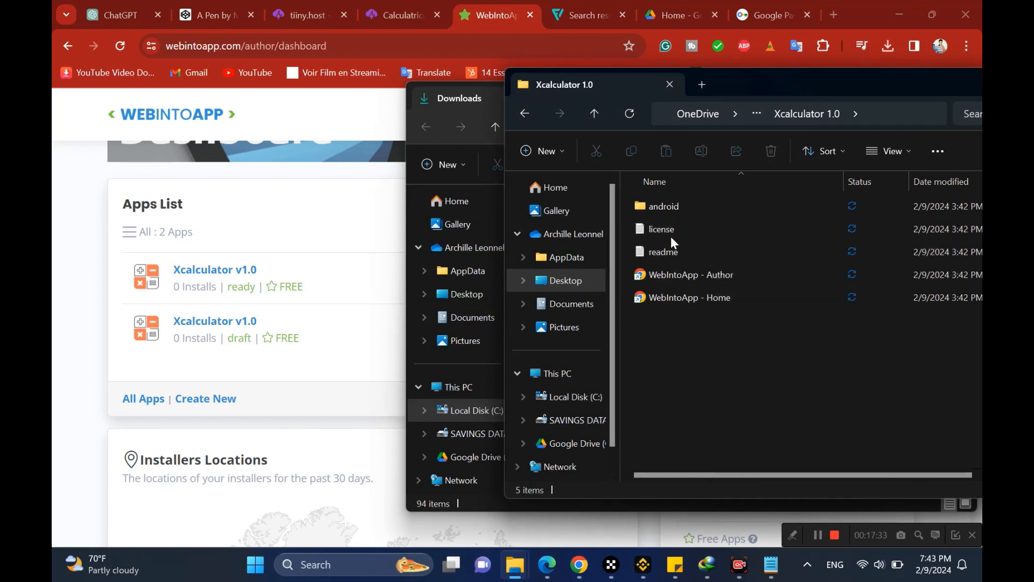
double_click(663, 210)
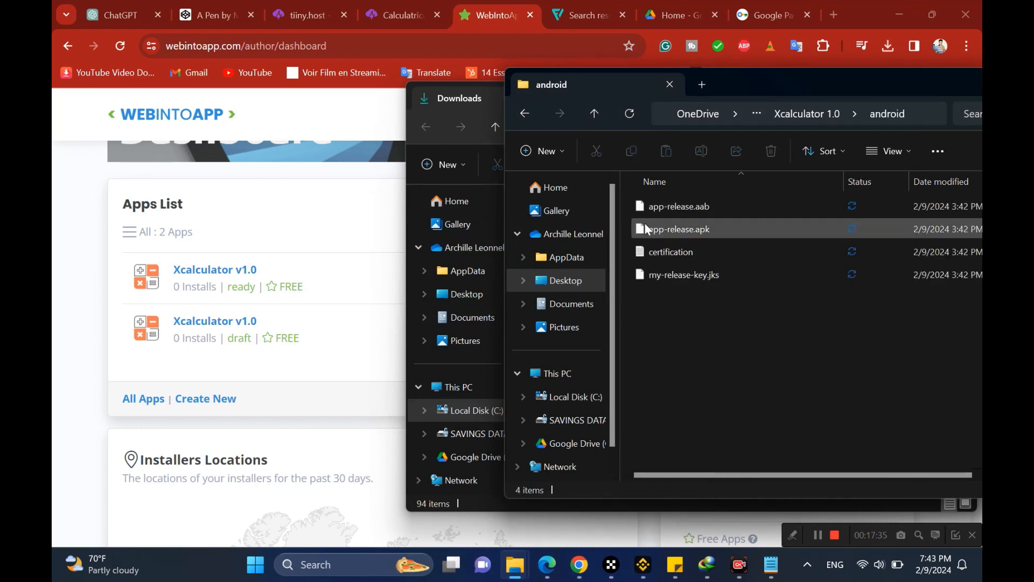
click(696, 225)
drag(831, 83, 426, 184)
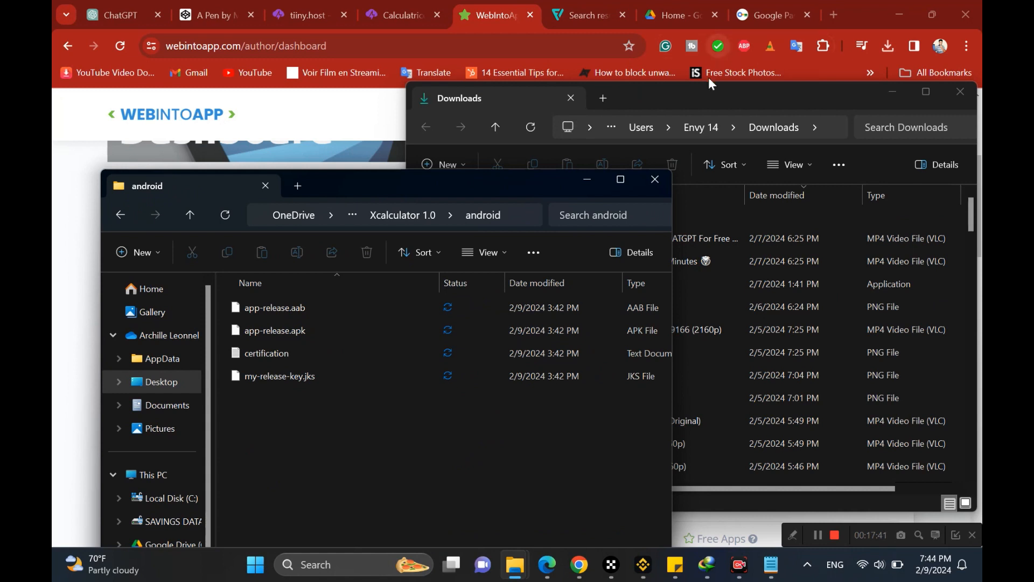
click(960, 91)
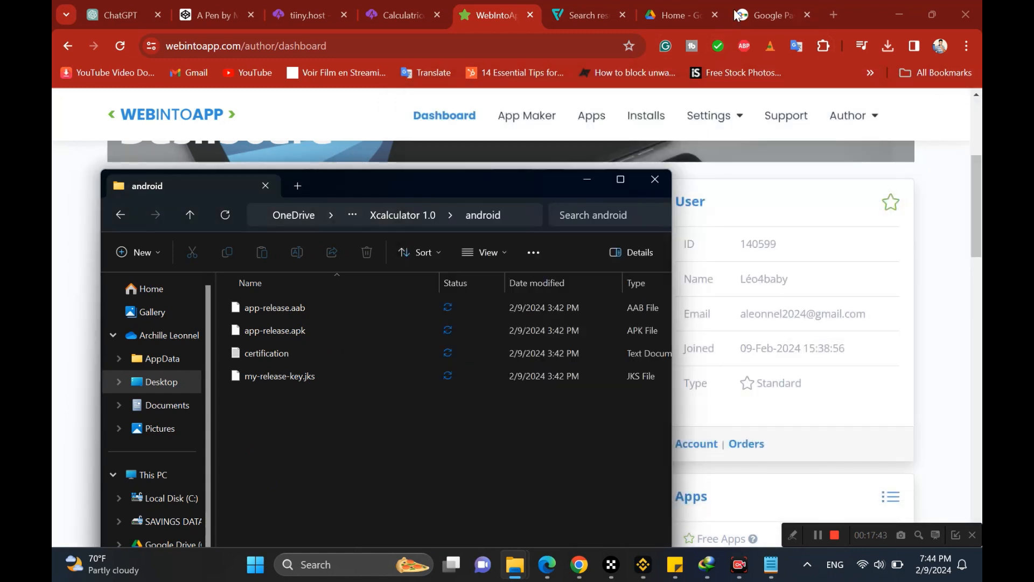
Switch to Google Drive and upload app-release.apk from the android folder inside Xcalculator 1.0
click(669, 9)
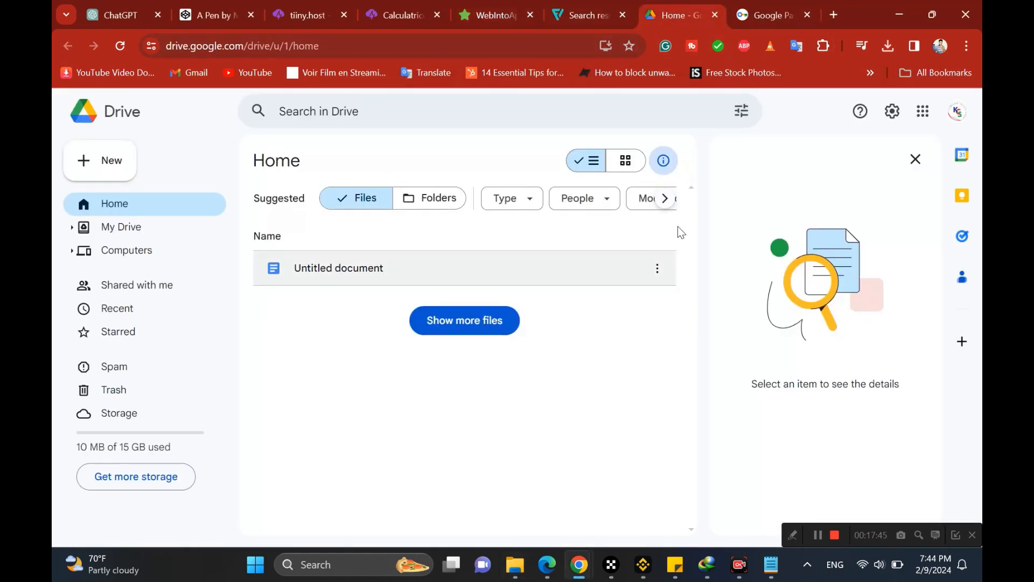
click(121, 160)
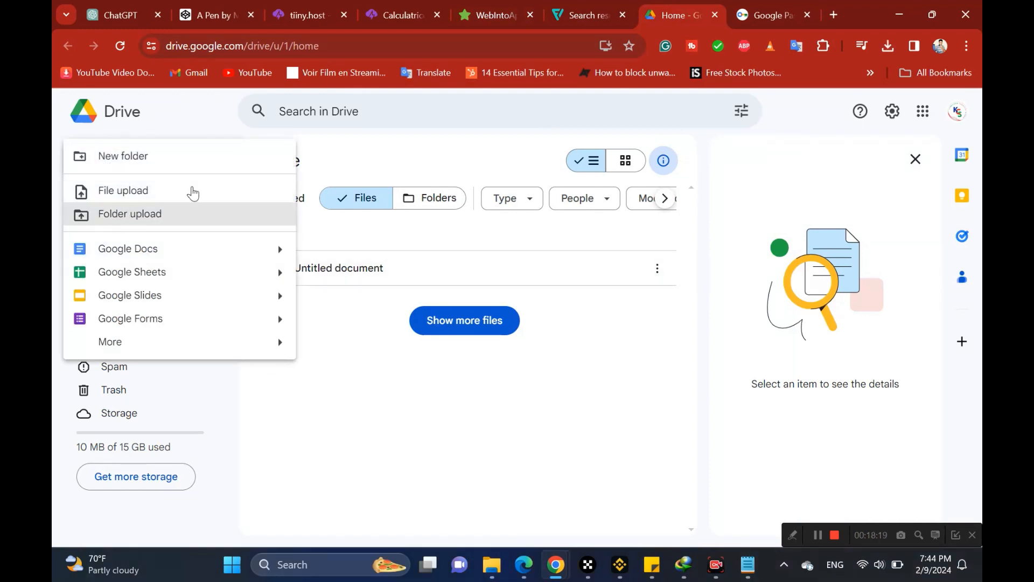
click(142, 194)
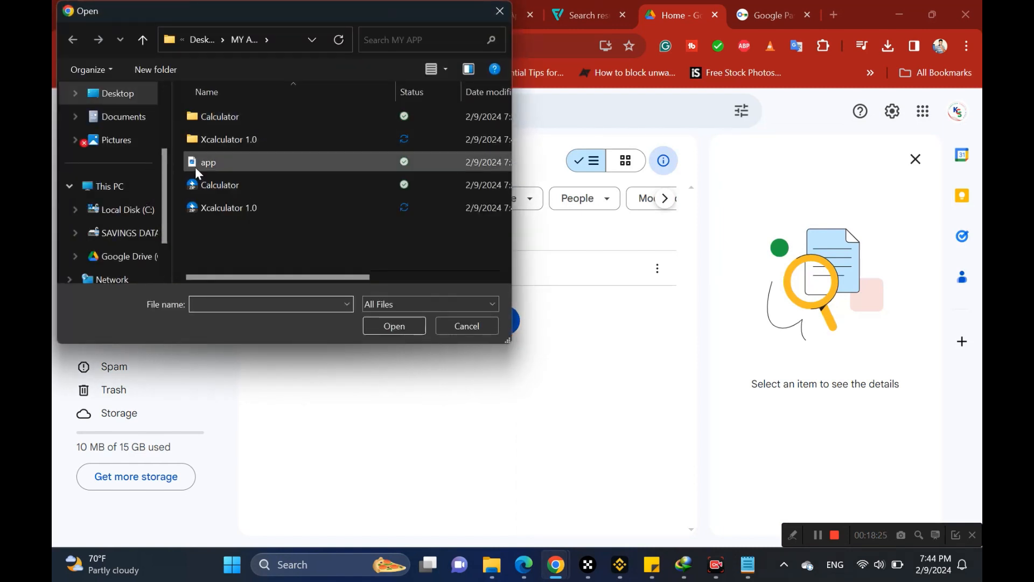
double_click(218, 142)
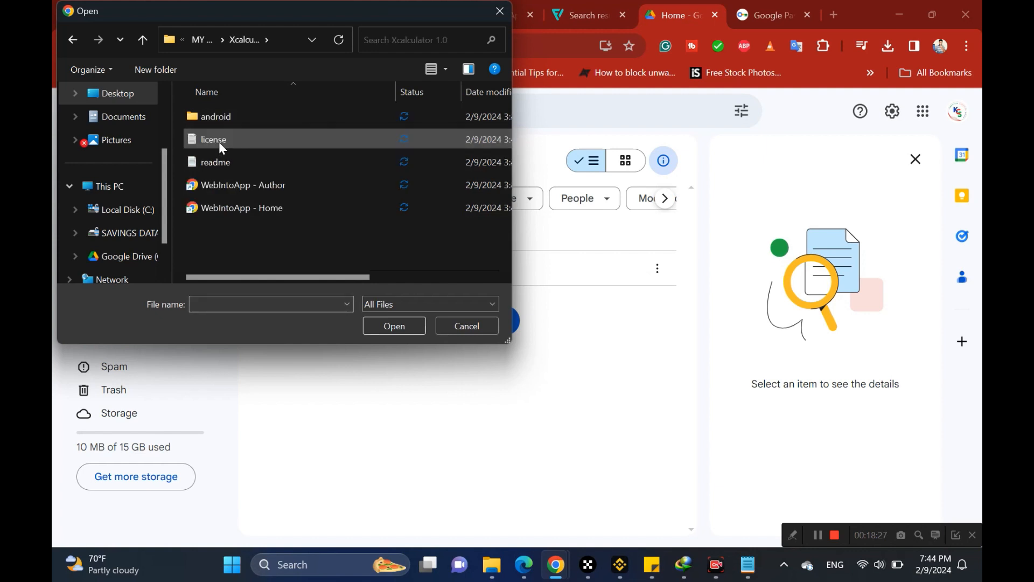
double_click(224, 114)
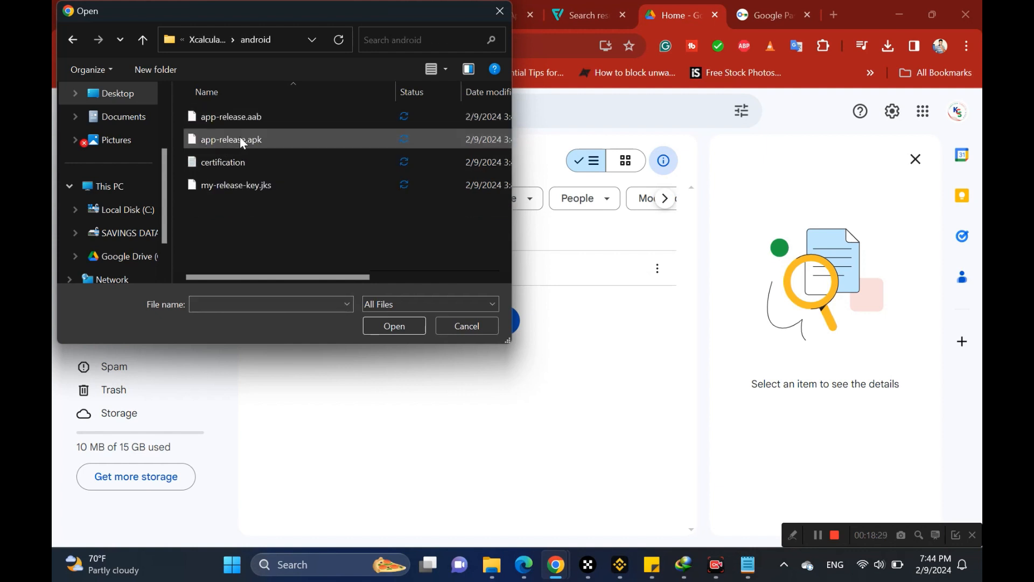
click(241, 139)
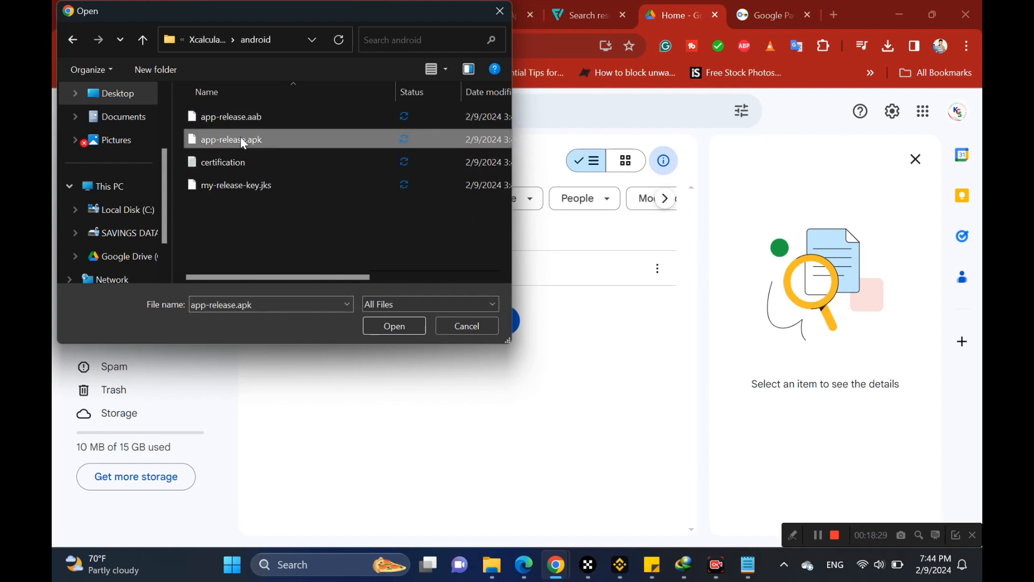
click(404, 327)
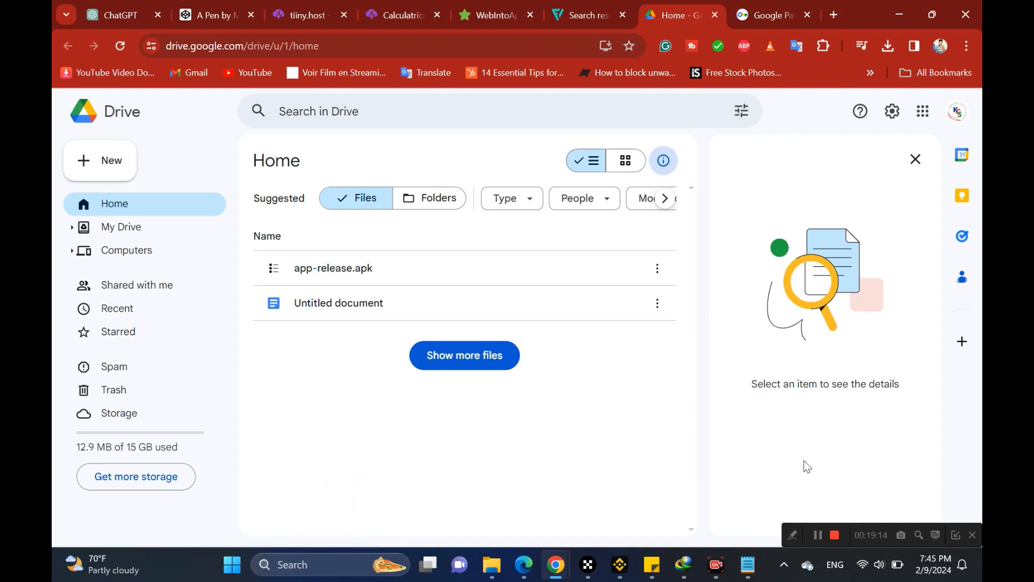
click(818, 535)
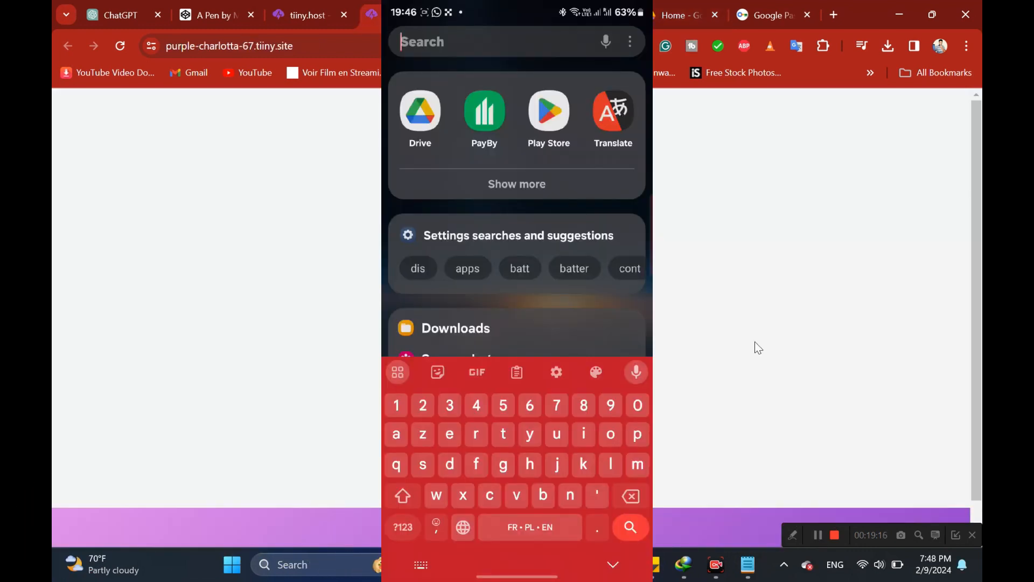
Open app-release.apk in Drive on the phone and allow Drive to install unknown apps
click(420, 111)
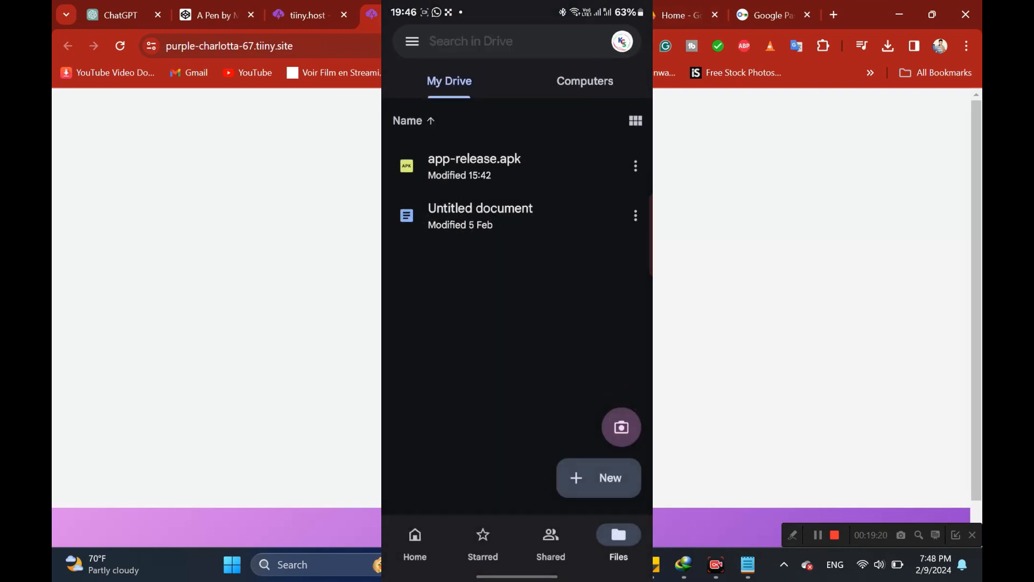
click(474, 165)
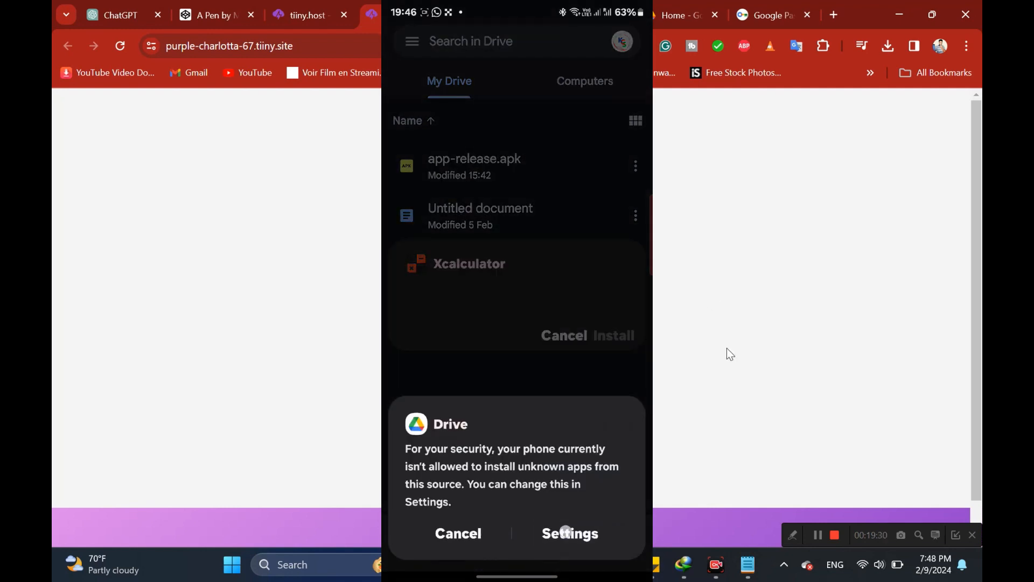
click(565, 532)
click(624, 147)
drag(383, 350, 463, 353)
drag(383, 318, 444, 319)
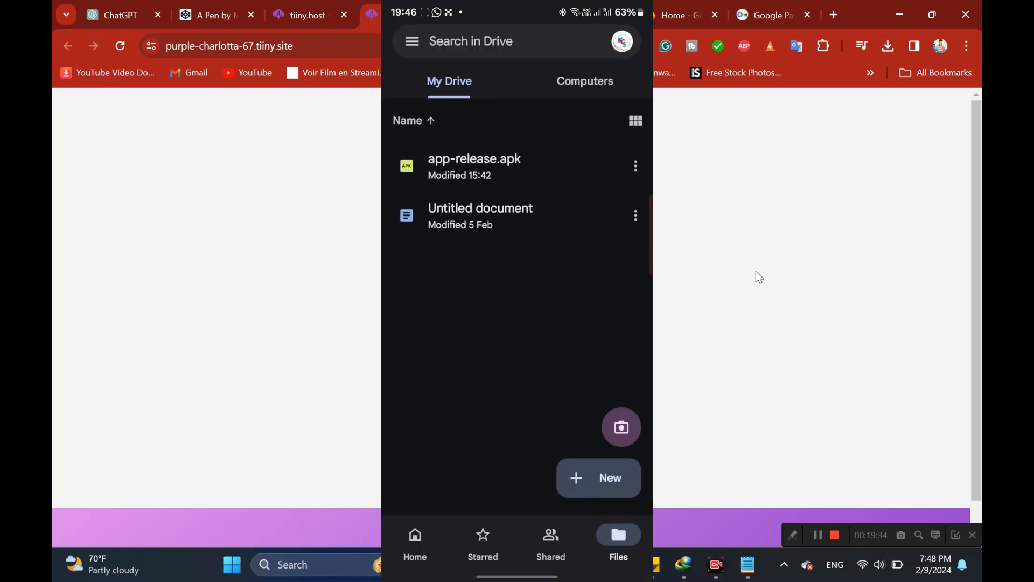
Install Xcalculator from app-release.apk on the phone, choosing to install anyway at the Play Protect block
click(534, 166)
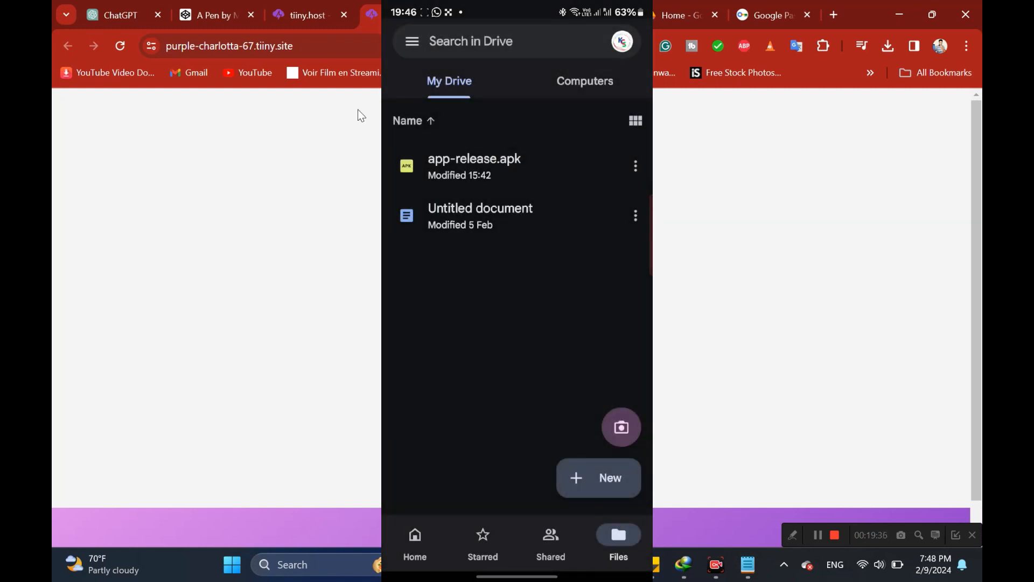
click(208, 14)
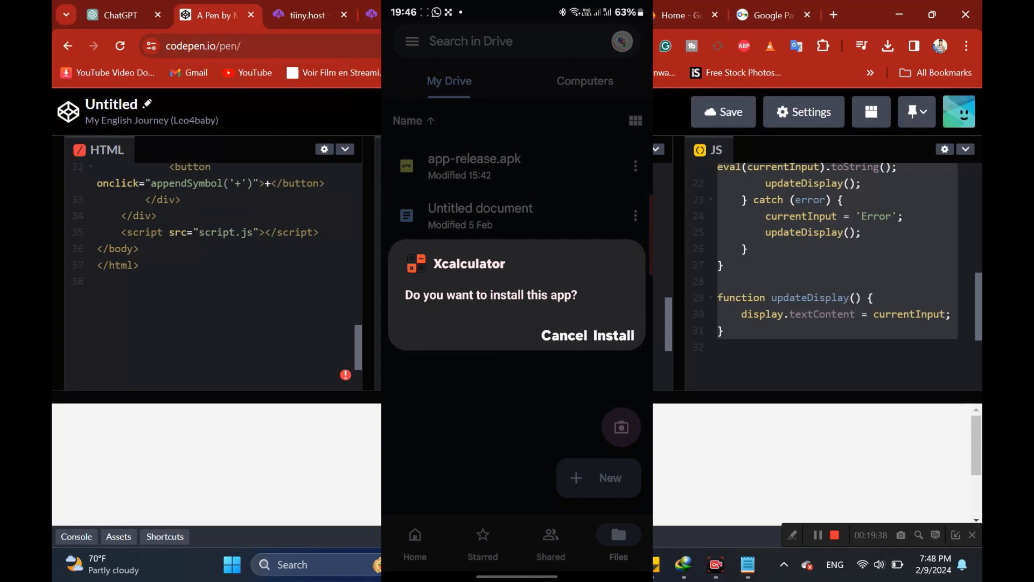
click(615, 335)
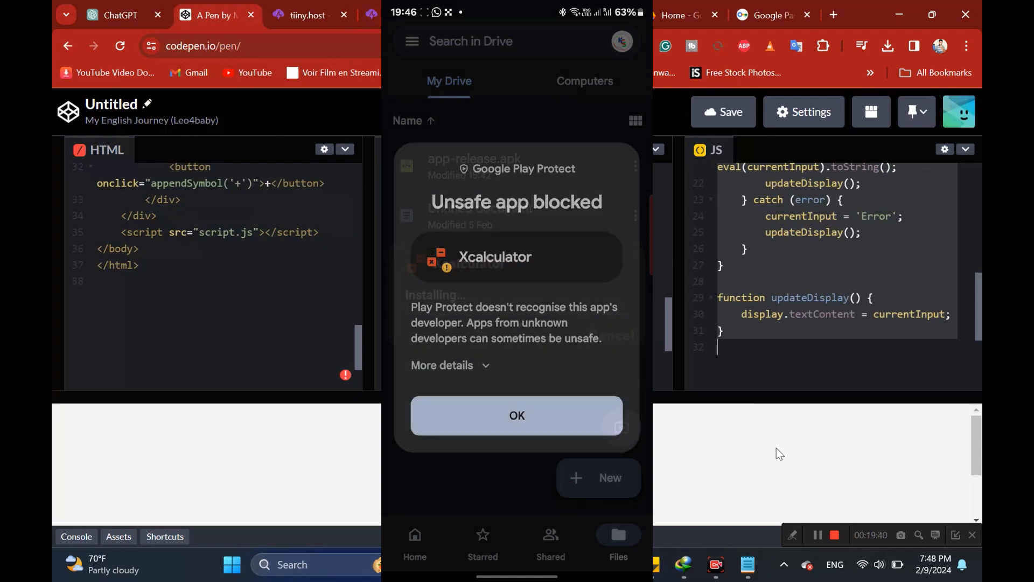
drag(977, 456, 970, 413)
click(451, 363)
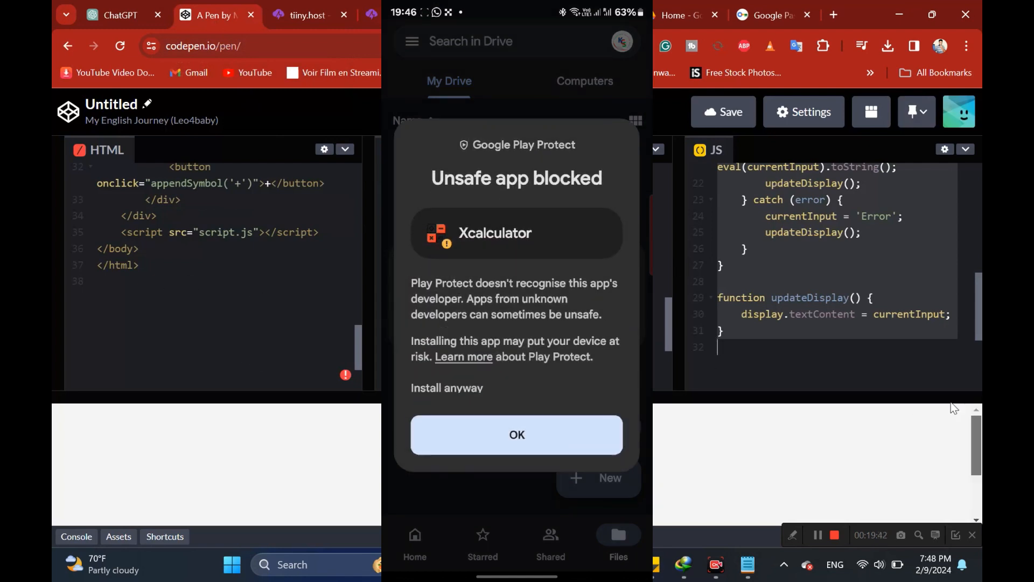
click(453, 387)
click(126, 16)
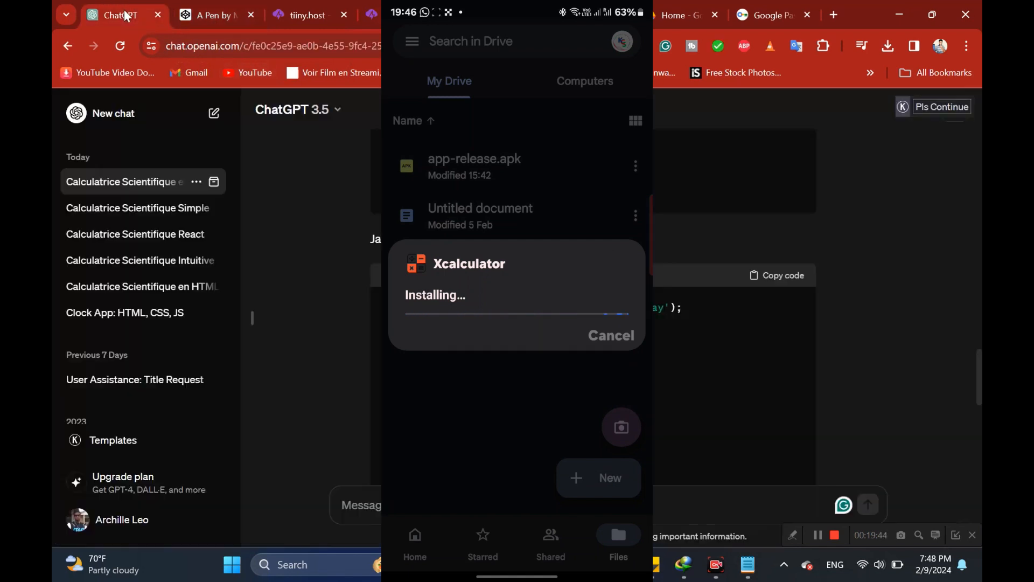
drag(978, 365, 967, 339)
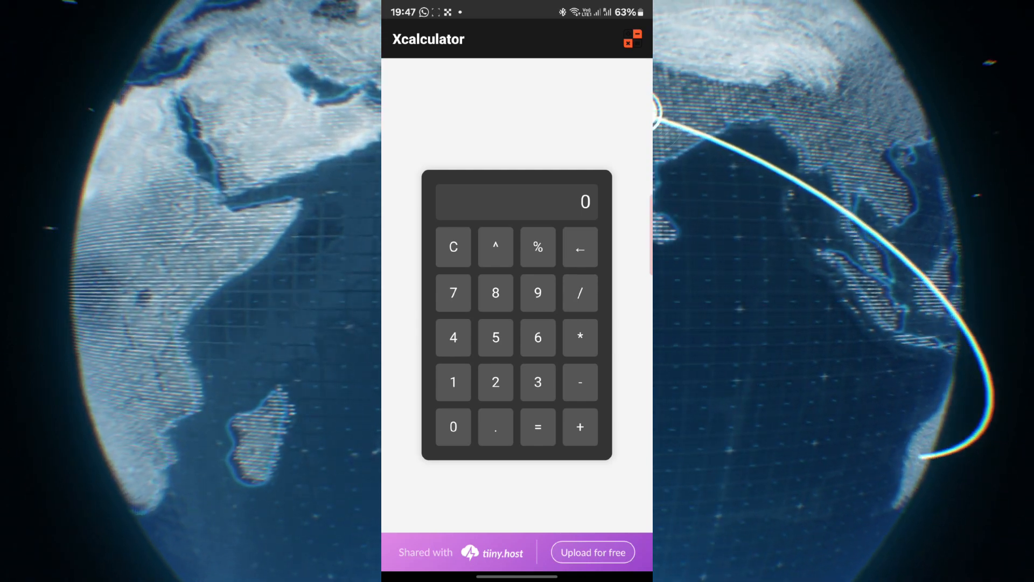
Test multiplication in the Xcalculator app by calculating 5*5, and clear the display
click(495, 337)
click(580, 338)
click(496, 337)
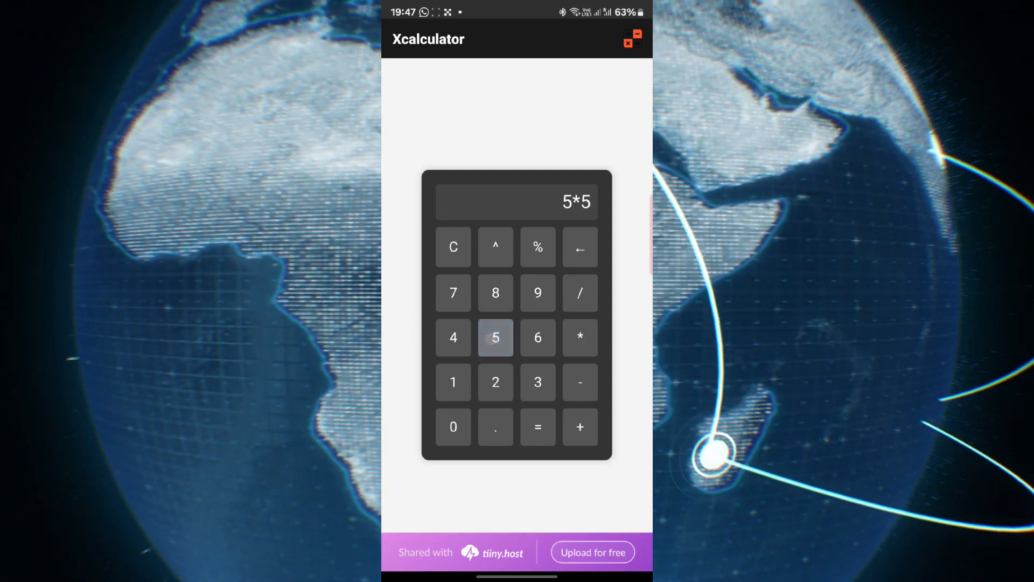
click(538, 426)
drag(563, 474, 563, 434)
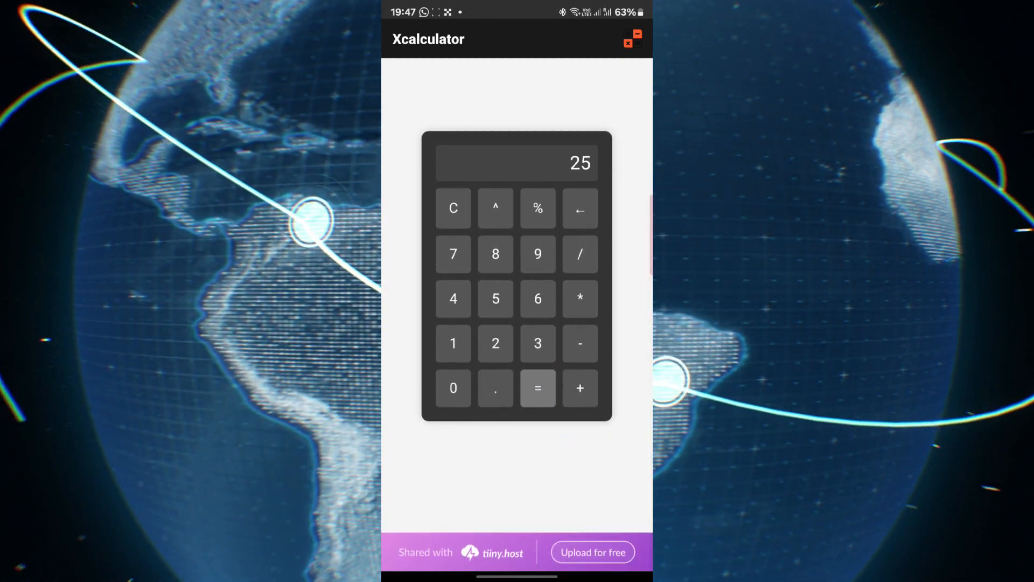
click(454, 207)
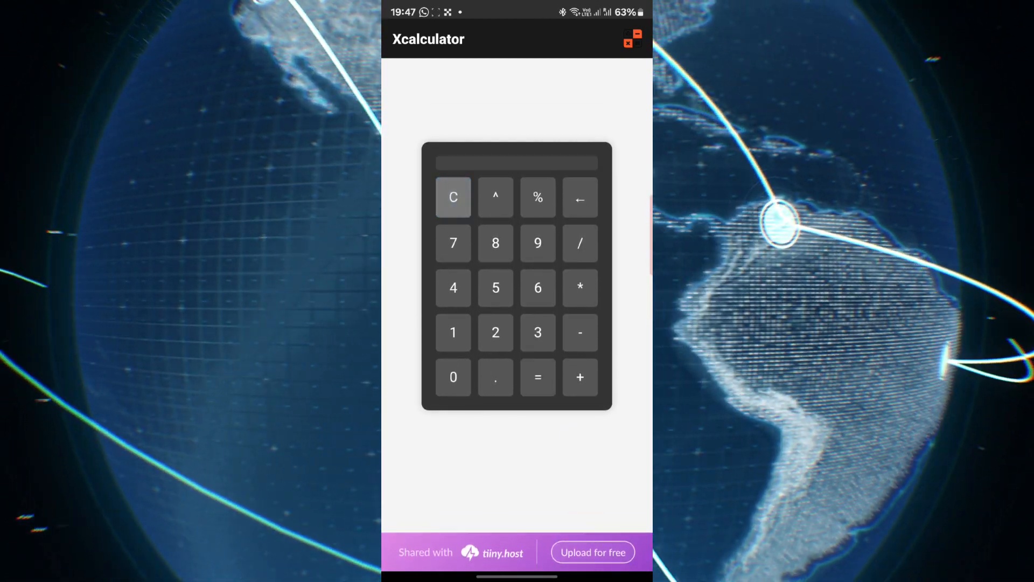
drag(501, 435, 513, 477)
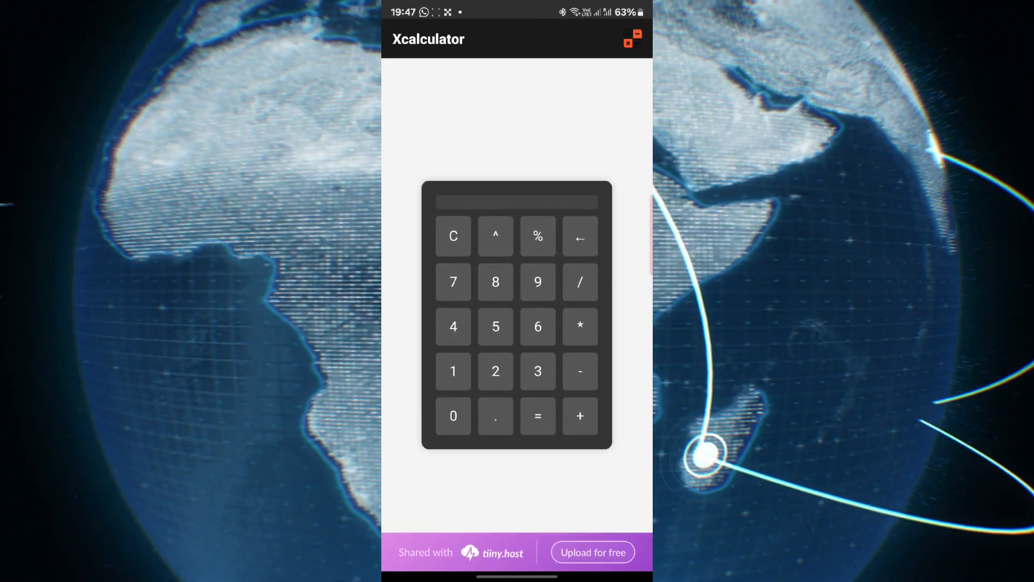
Test the percent function by evaluating 2000%, and clear the display after trying backspace and the digit 1
click(496, 372)
click(454, 415)
double_click(454, 416)
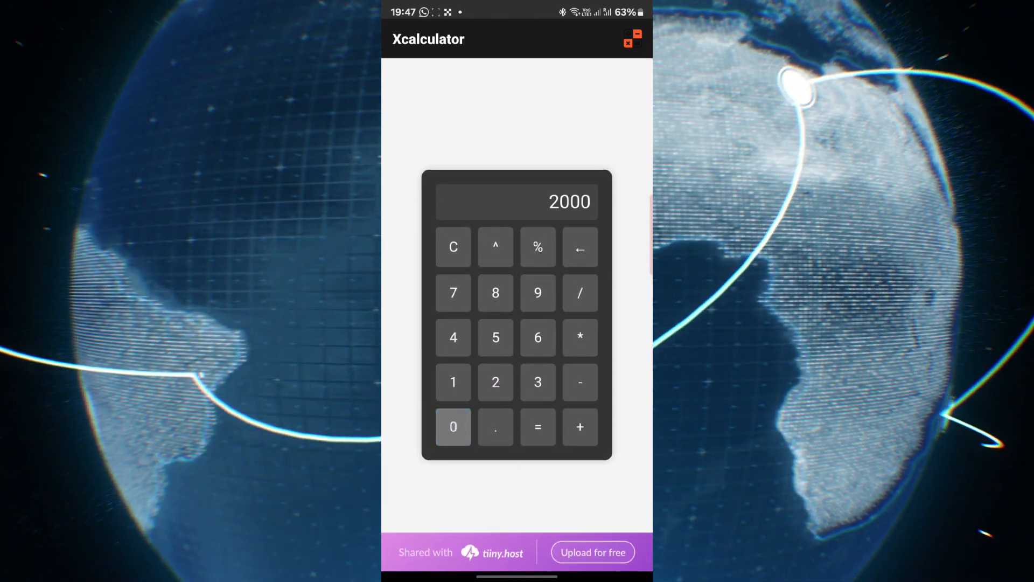
click(538, 246)
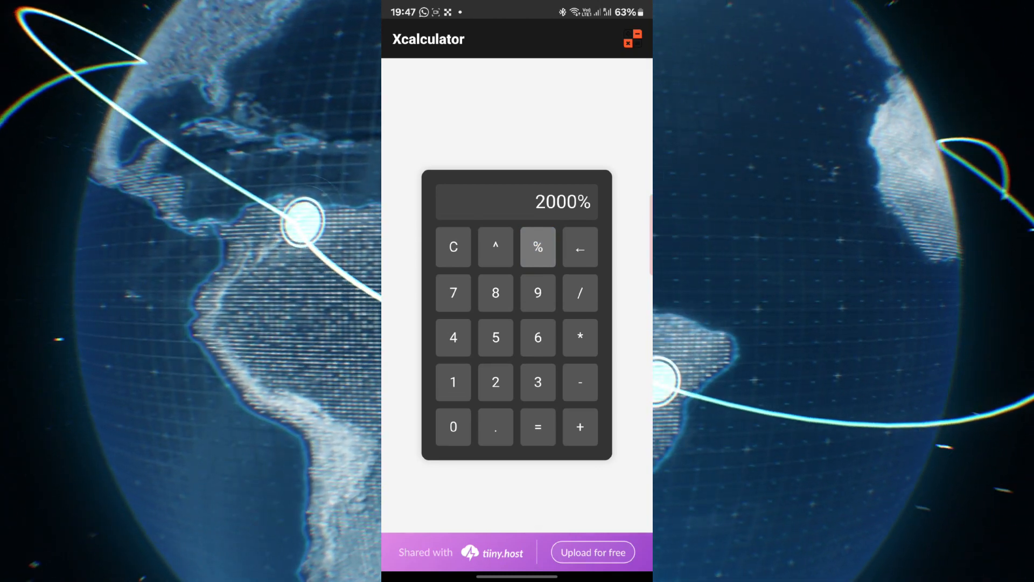
click(544, 429)
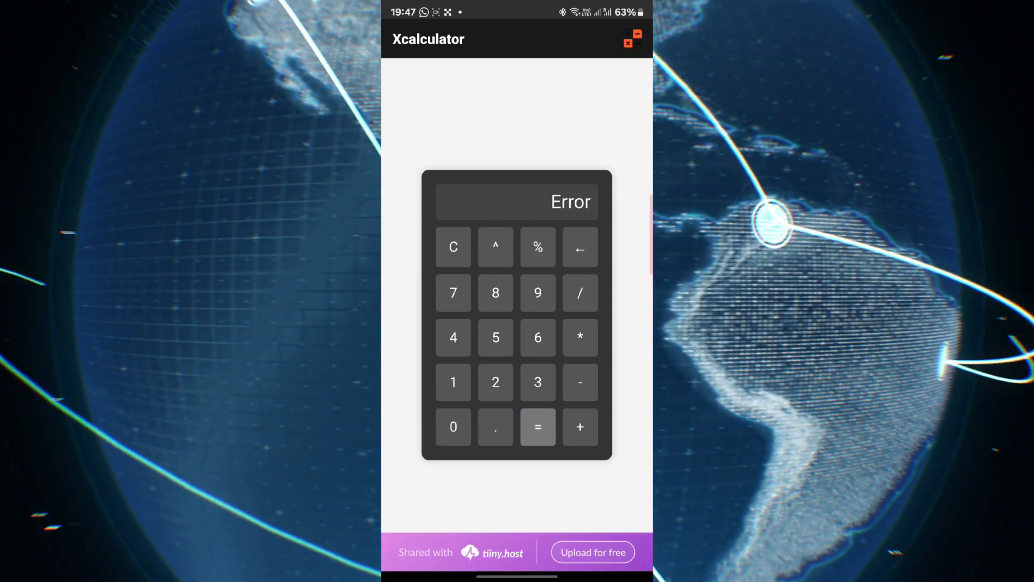
click(580, 247)
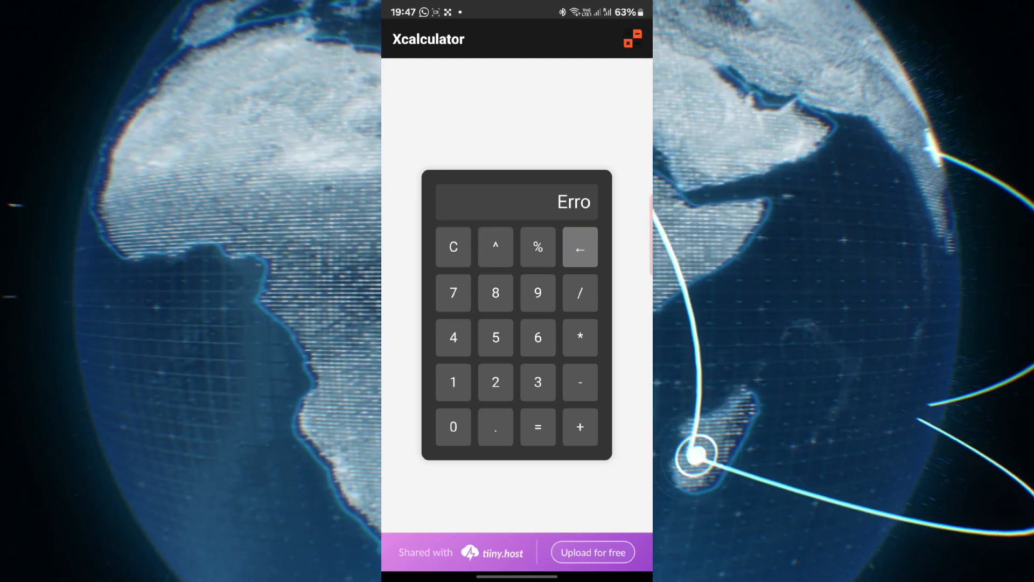
click(451, 384)
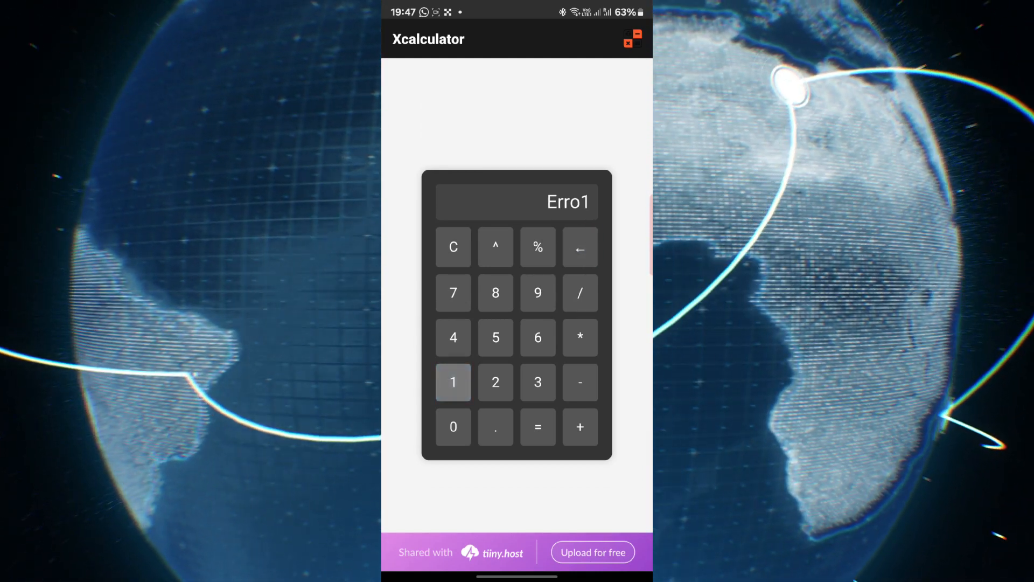
click(454, 247)
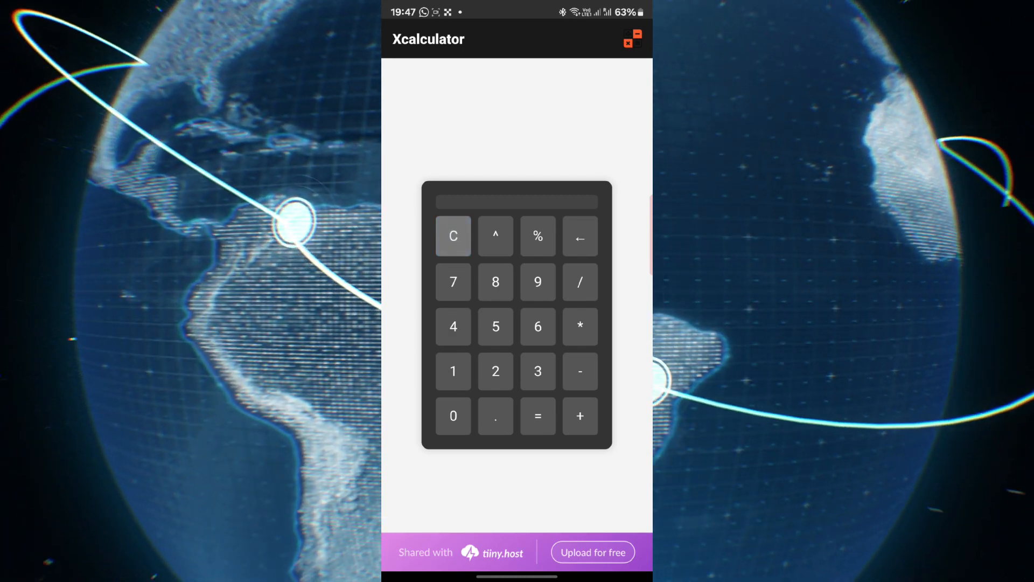
mouse_move(597, 458)
mouse_down()
mouse_move(600, 351)
mouse_move(595, 444)
mouse_up()
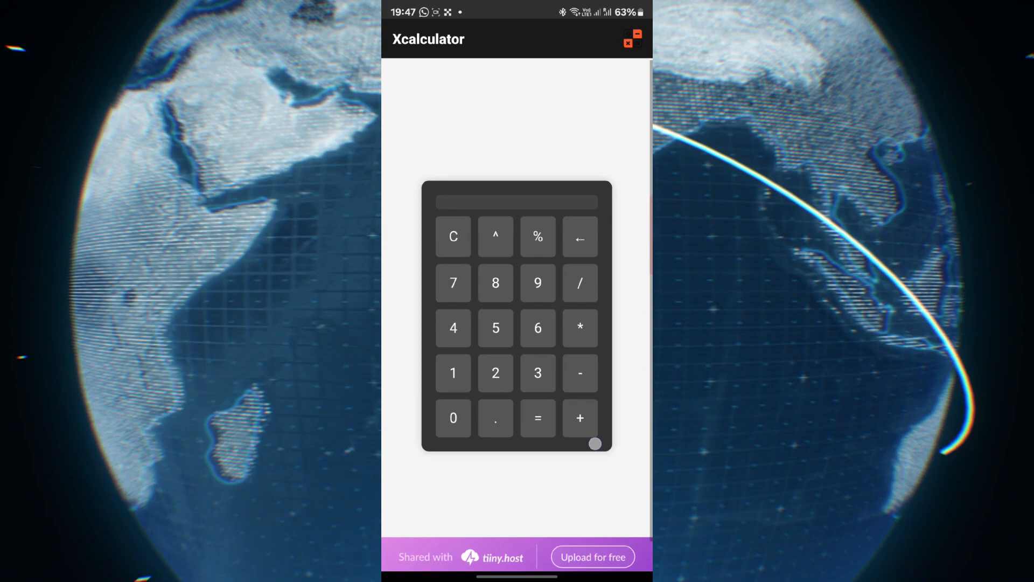